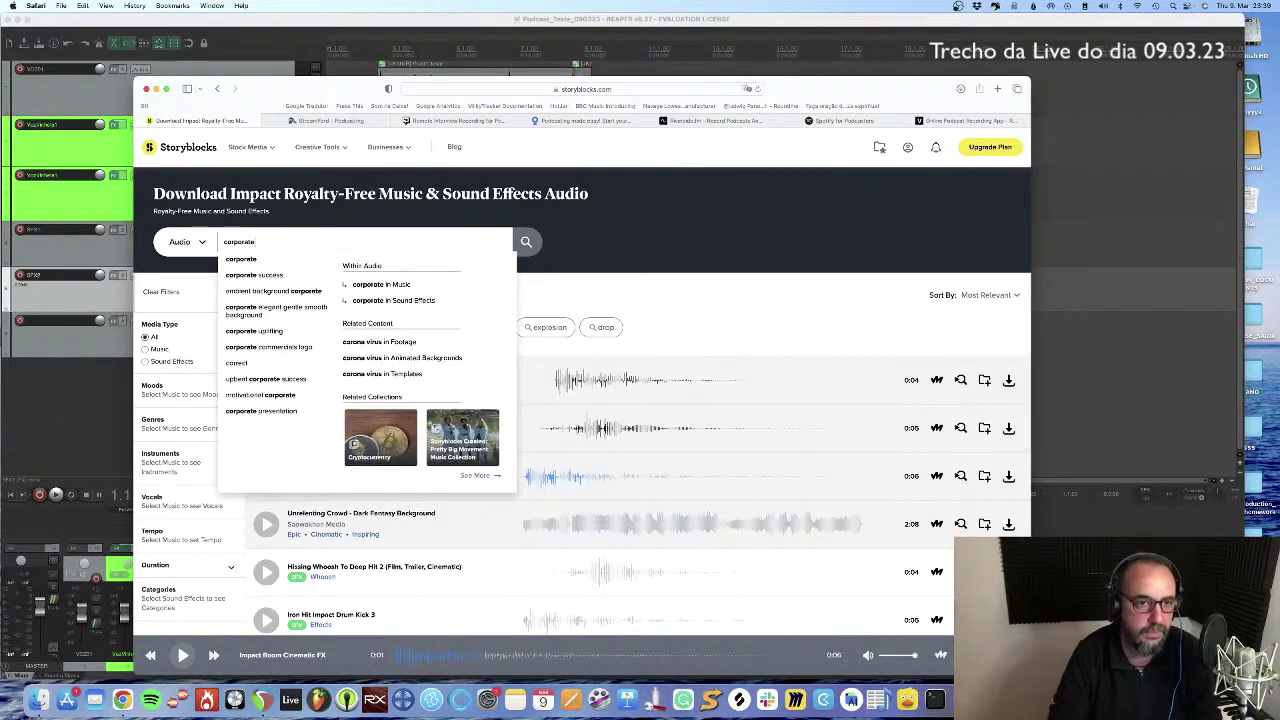
Step: Search the audio library for "corporate" and limit the results to Music
{"action": "key", "text": "Return"}
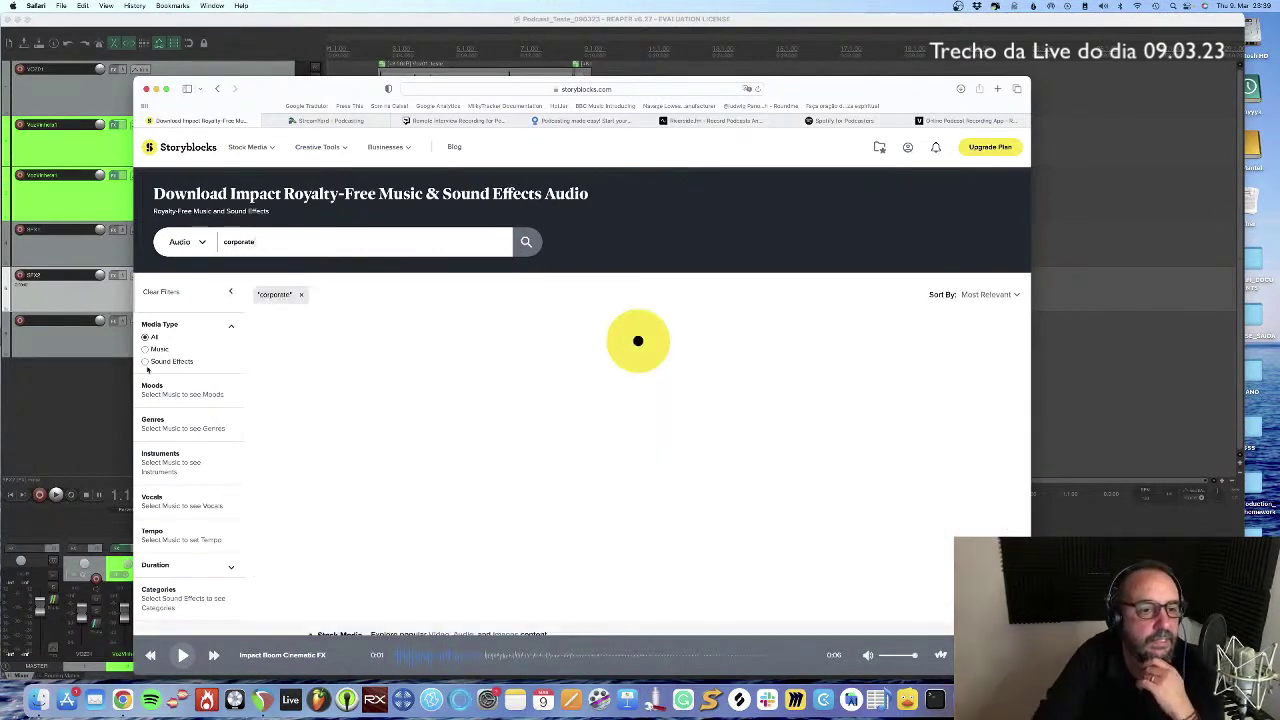
{"action": "left_click", "coordinate": [145, 349]}
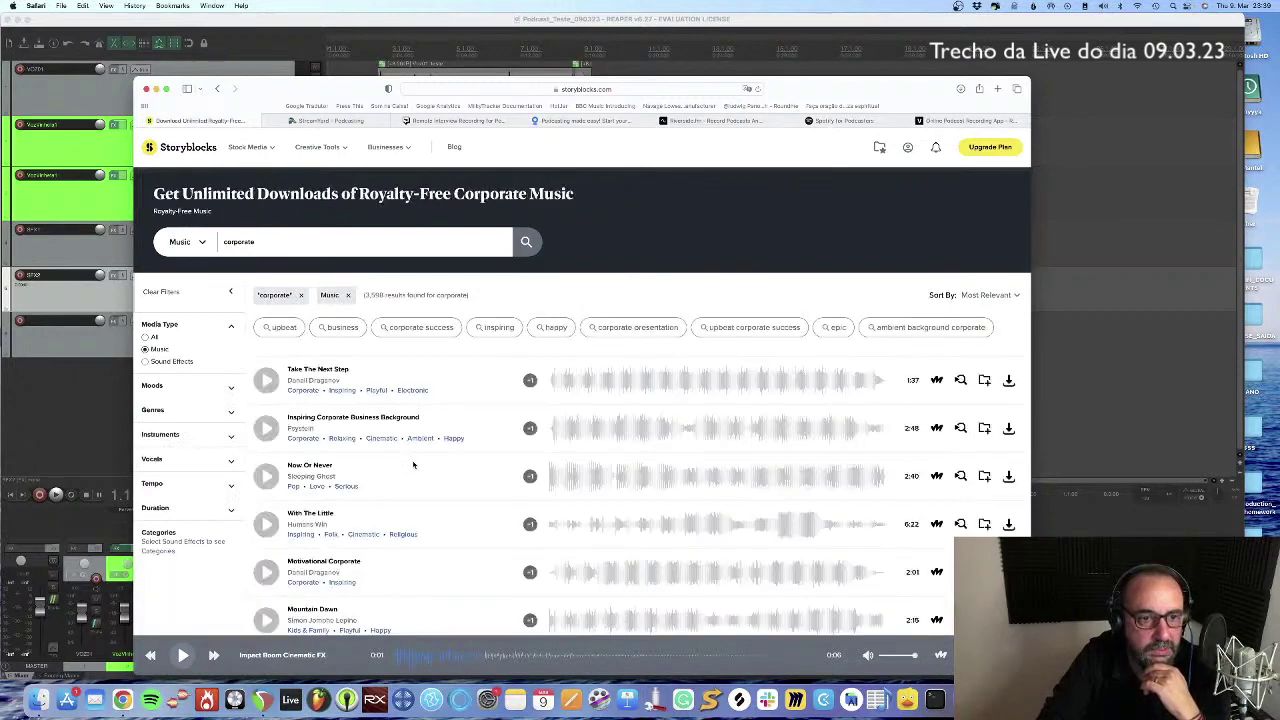
Step: Preview "Take The Next Step" and "Inspiring Corporate Business Background", and download the latter as MP3
{"action": "left_click", "coordinate": [265, 380]}
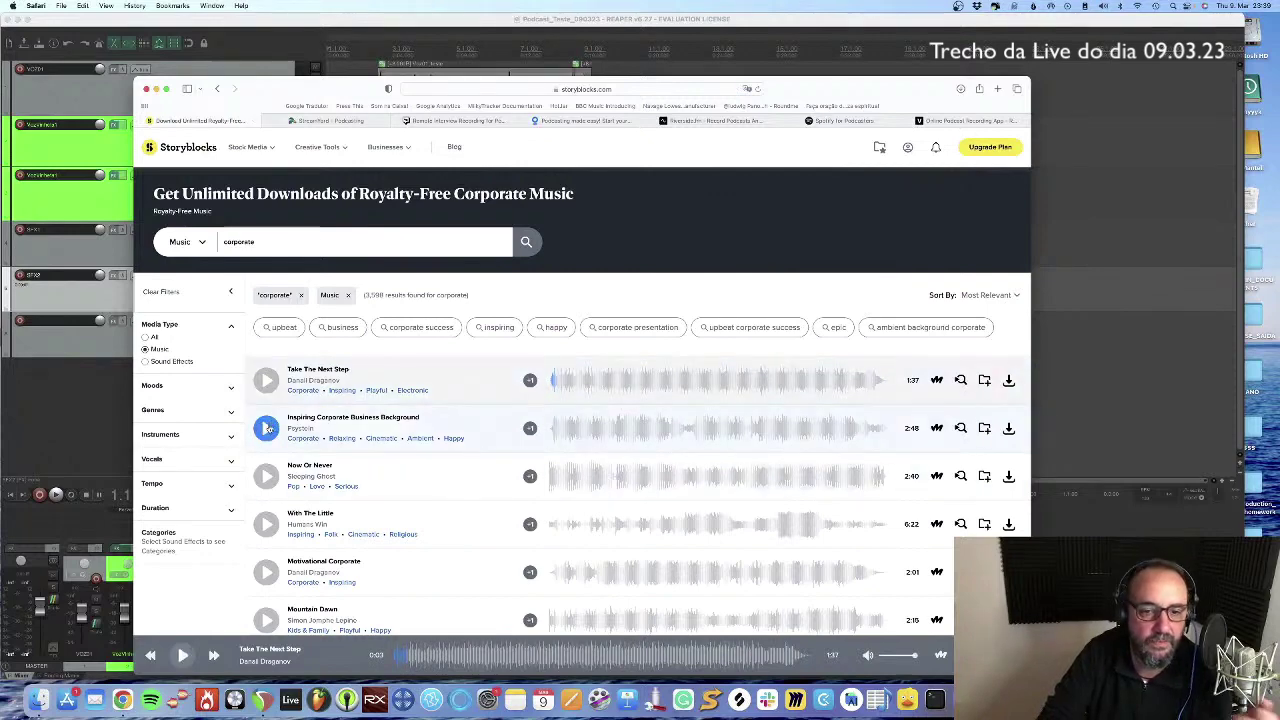
{"action": "left_click", "coordinate": [266, 428]}
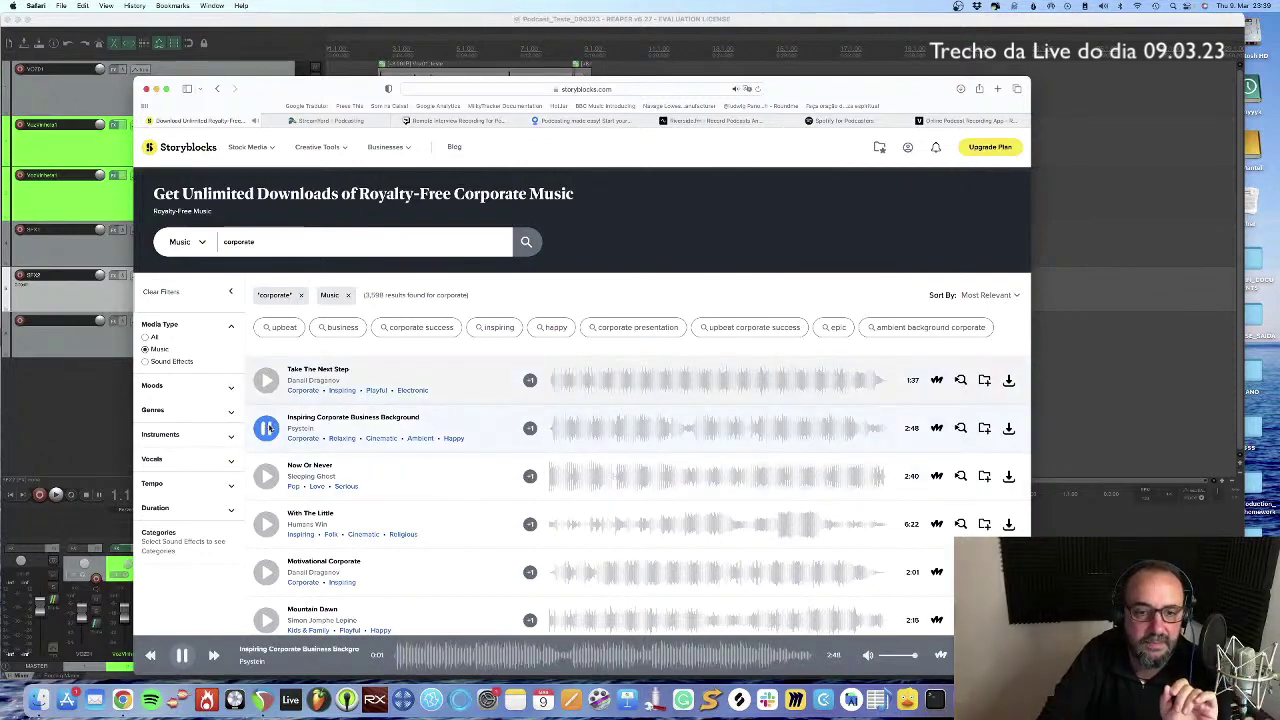
{"action": "left_click", "coordinate": [266, 428]}
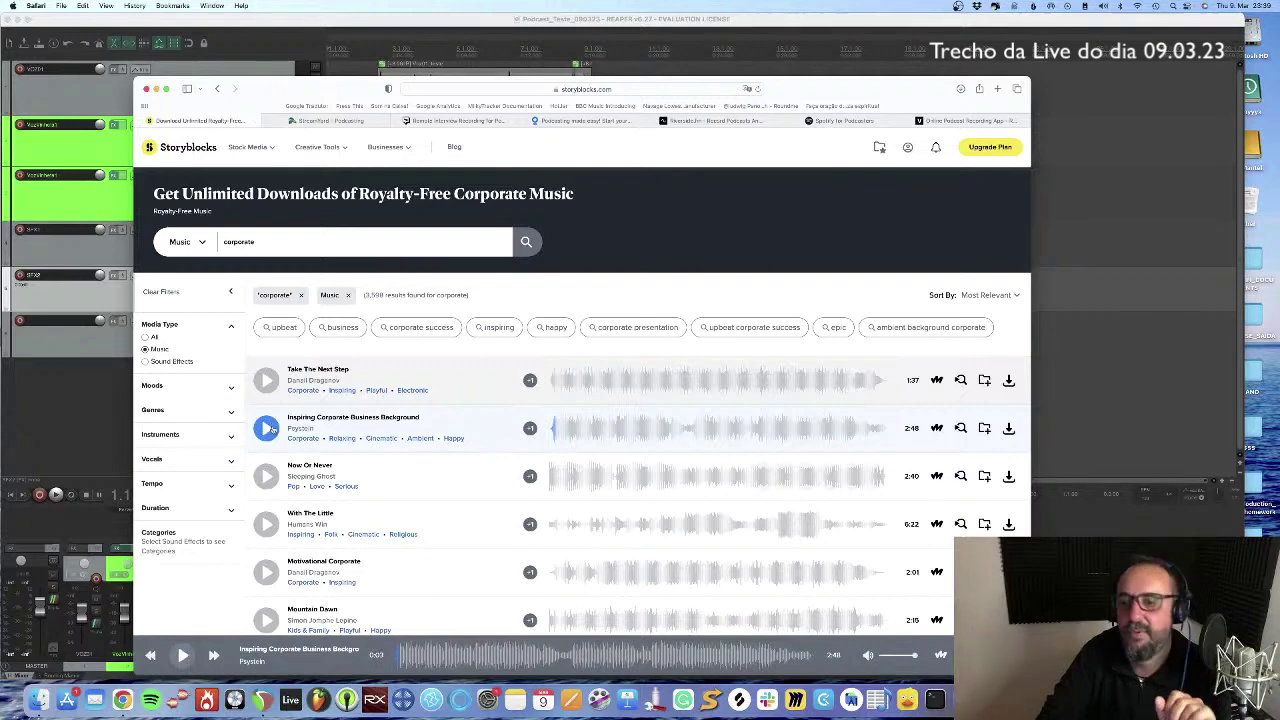
{"action": "left_click", "coordinate": [1009, 429]}
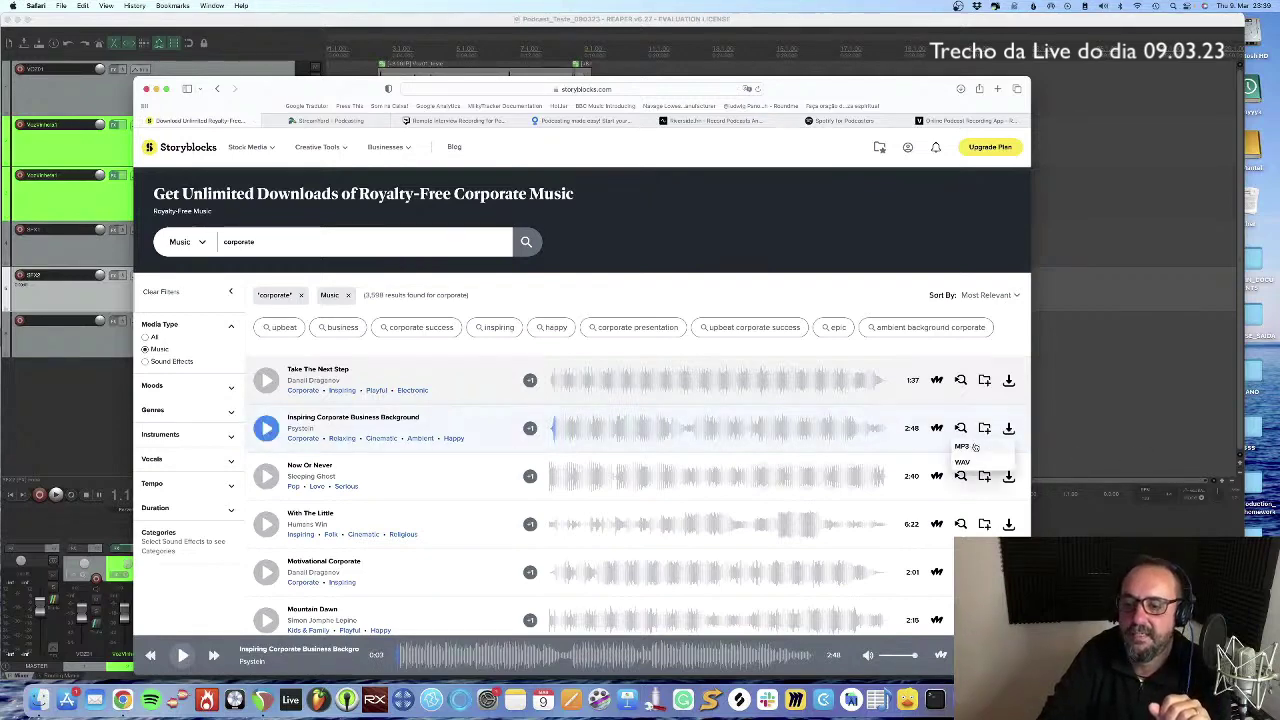
{"action": "left_click", "coordinate": [964, 447]}
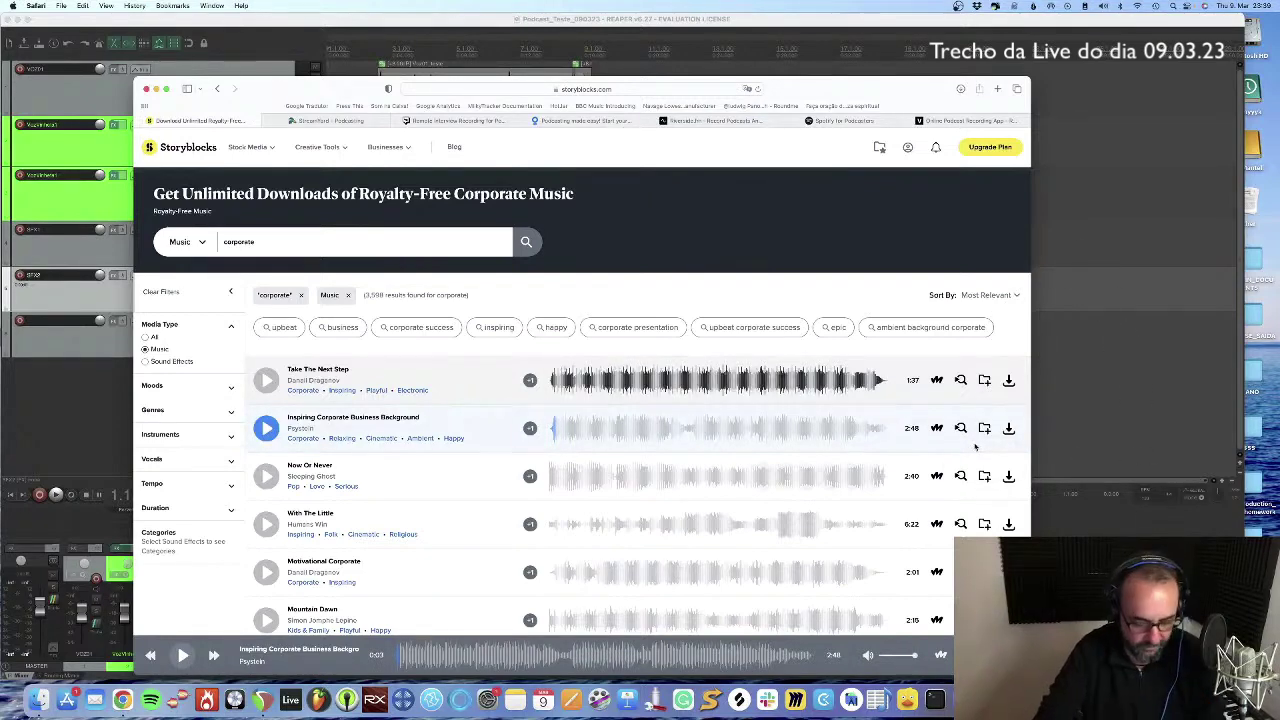
Step: Switch to REAPER, import the downloaded corporate MP3 and place it on the empty sixth track, starting at about 1 second
{"action": "key", "text": "super+Tab"}
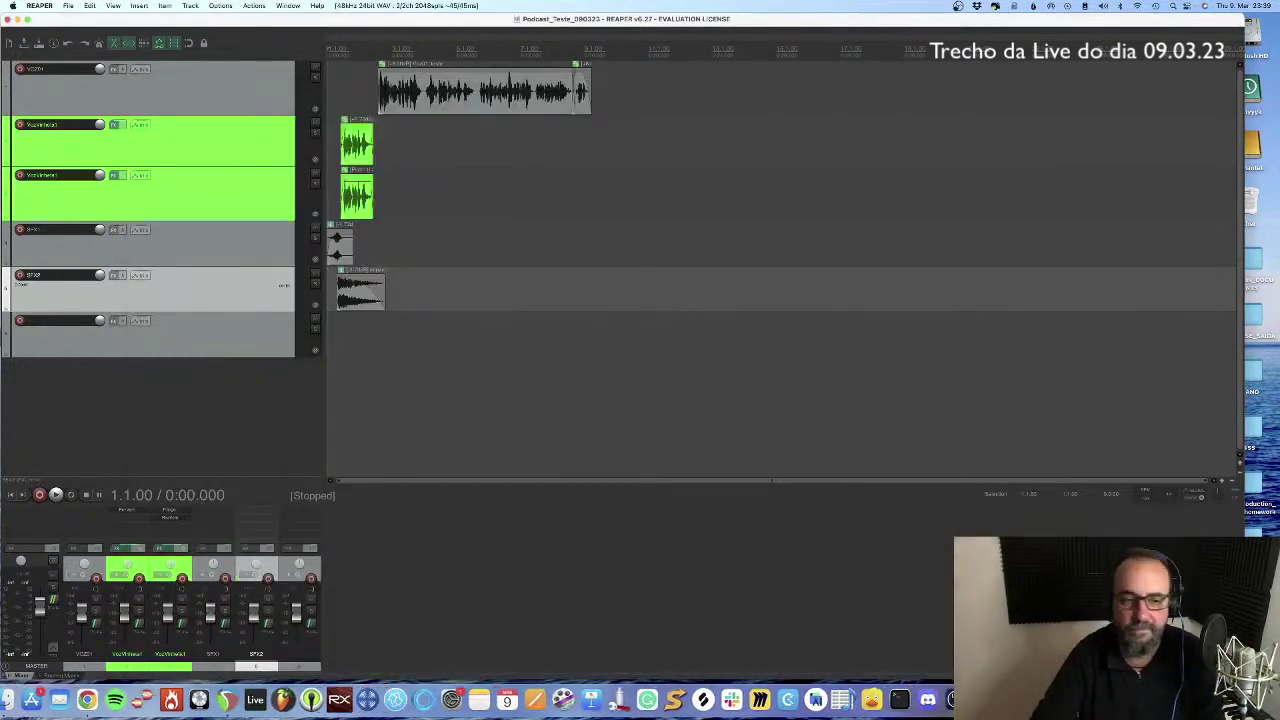
{"action": "left_click", "coordinate": [1180, 700]}
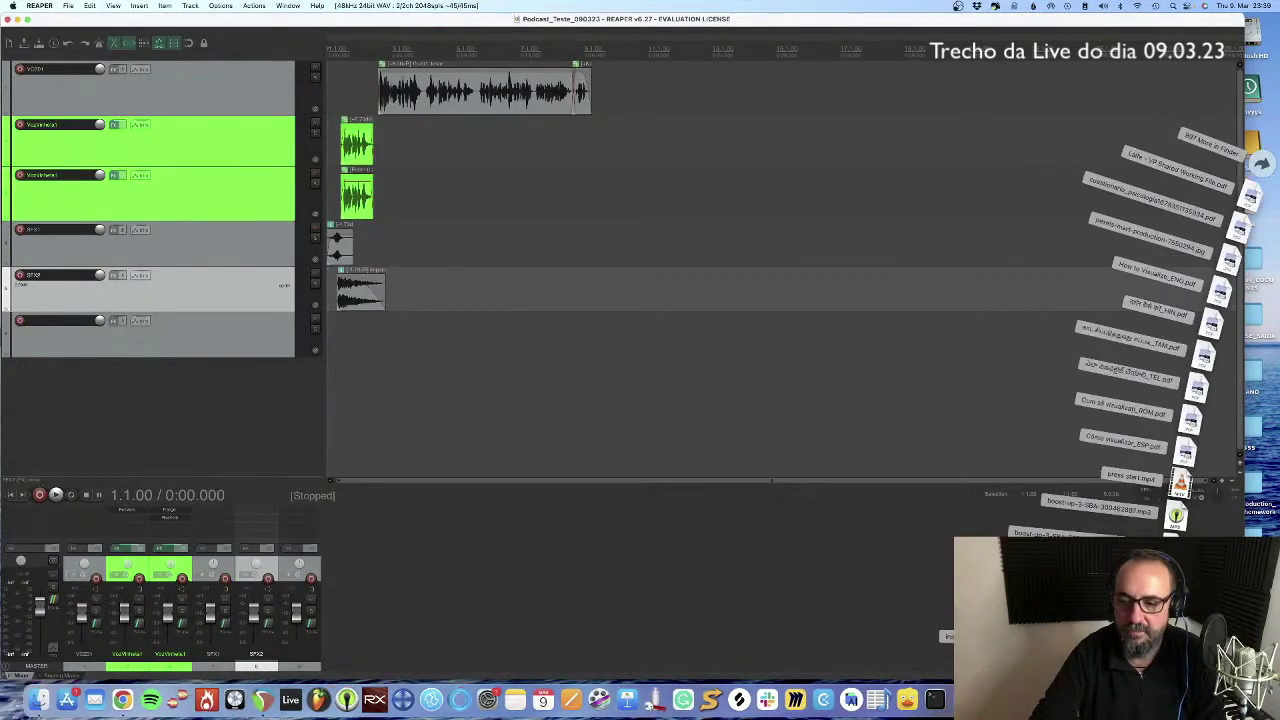
{"action": "left_click_drag", "start_coordinate": [1157, 514], "coordinate": [600, 376]}
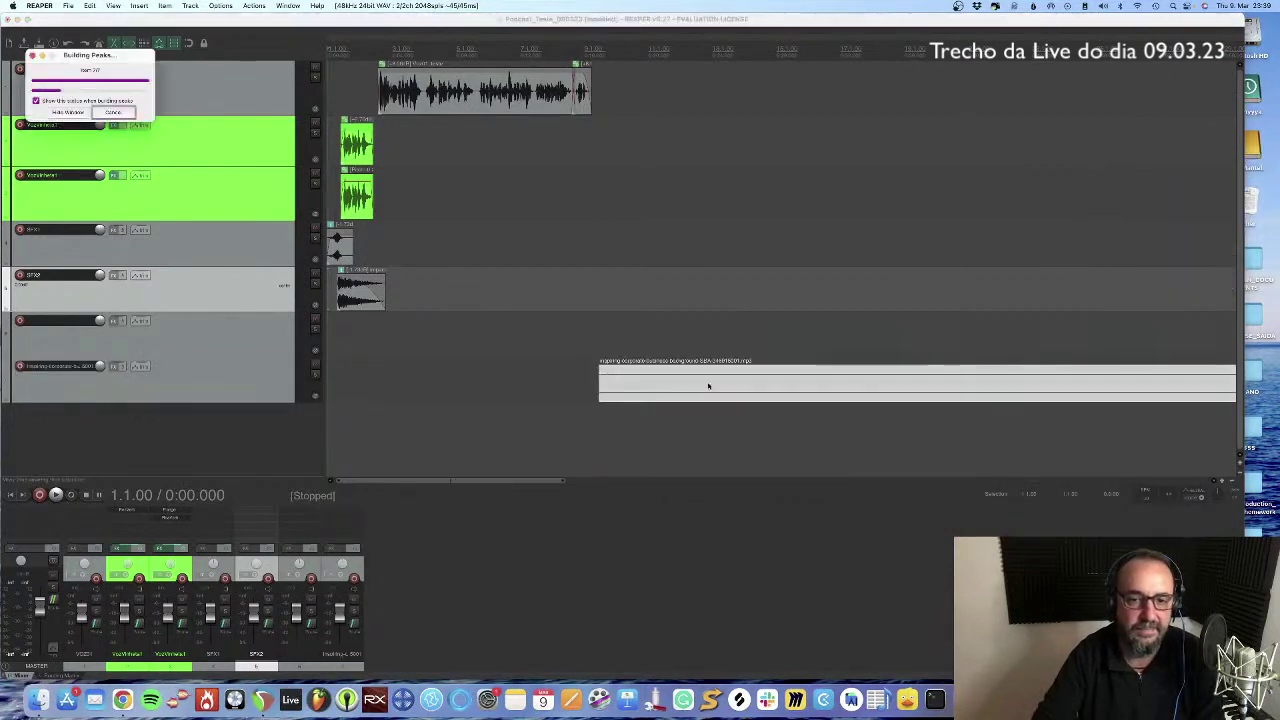
{"action": "left_click_drag", "start_coordinate": [708, 386], "coordinate": [462, 340]}
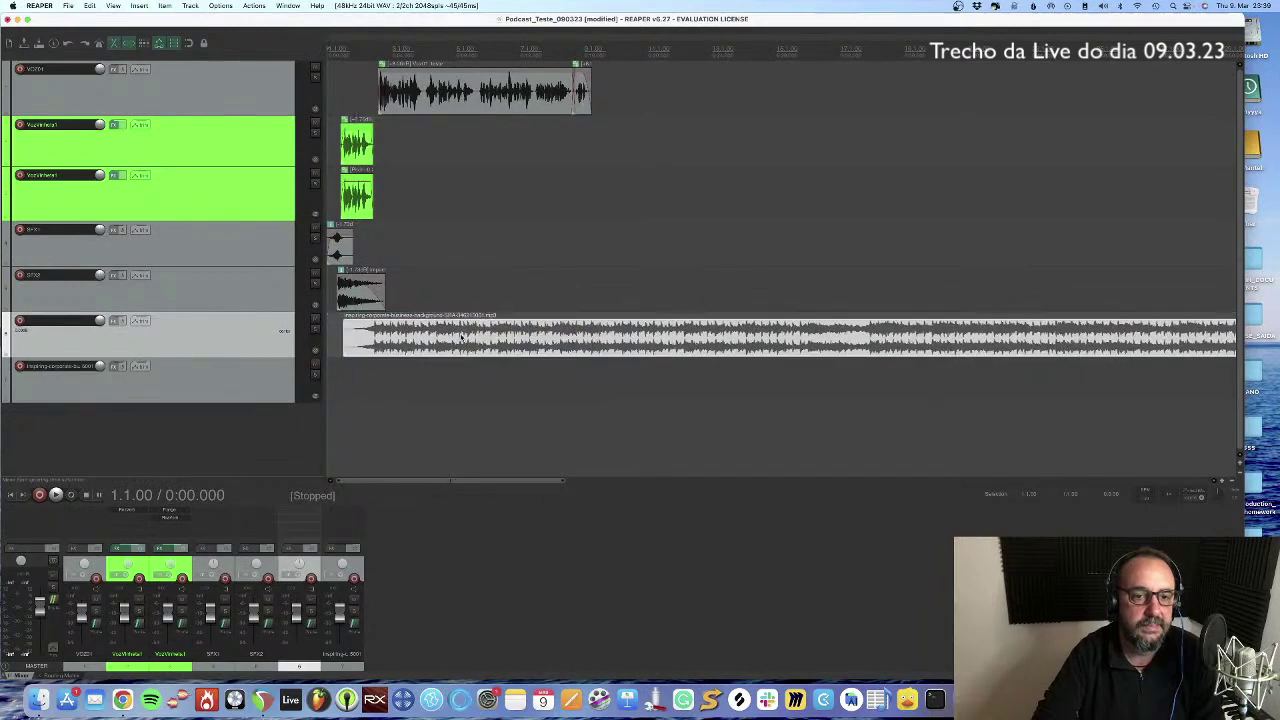
{"action": "scroll", "coordinate": [343, 336], "scroll_direction": "up", "scroll_amount": 5}
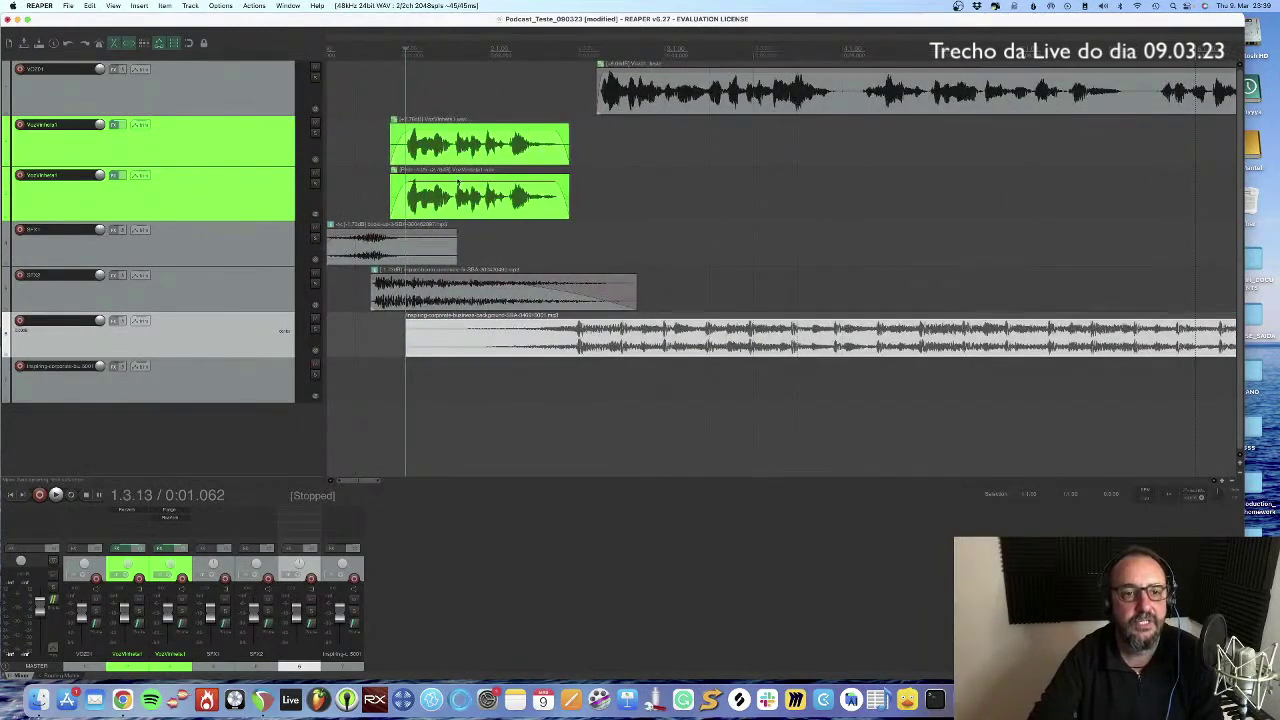
Step: Mute the main voice track and both green vignette voice tracks, and play the effects and music from the project start
{"action": "left_click", "coordinate": [315, 122]}
{"action": "left_click", "coordinate": [315, 67]}
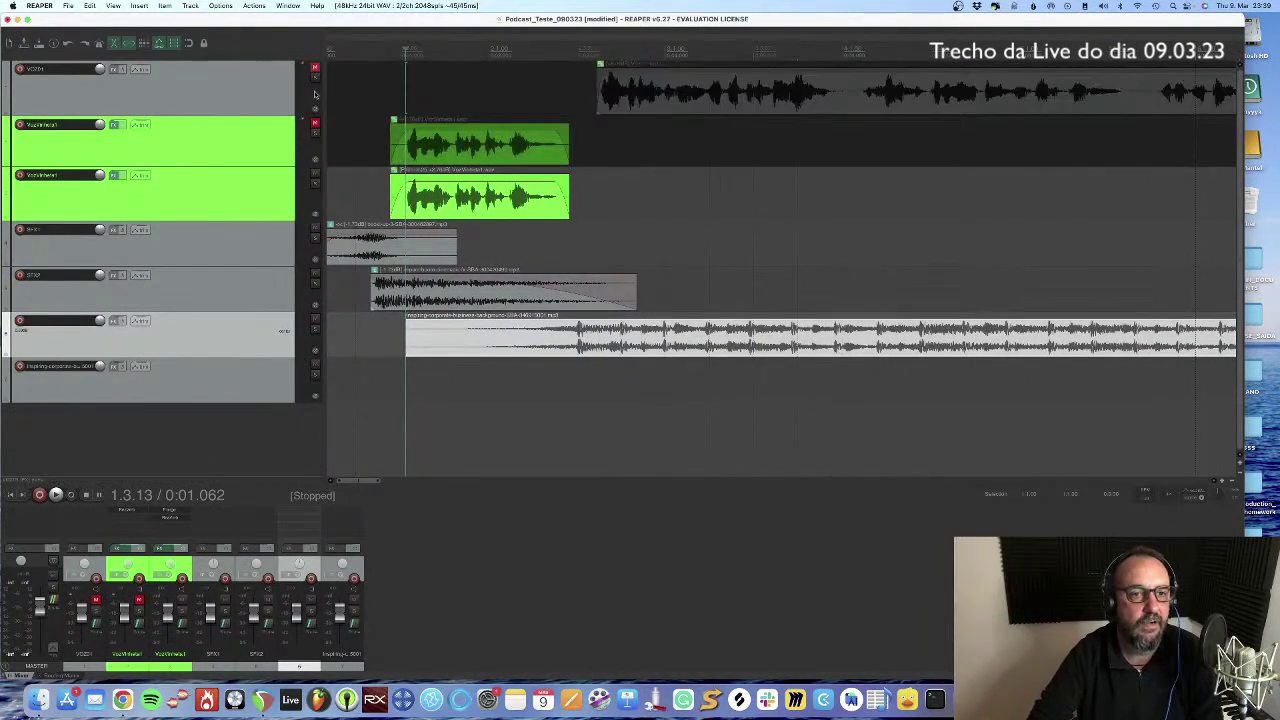
{"action": "left_click", "coordinate": [316, 175]}
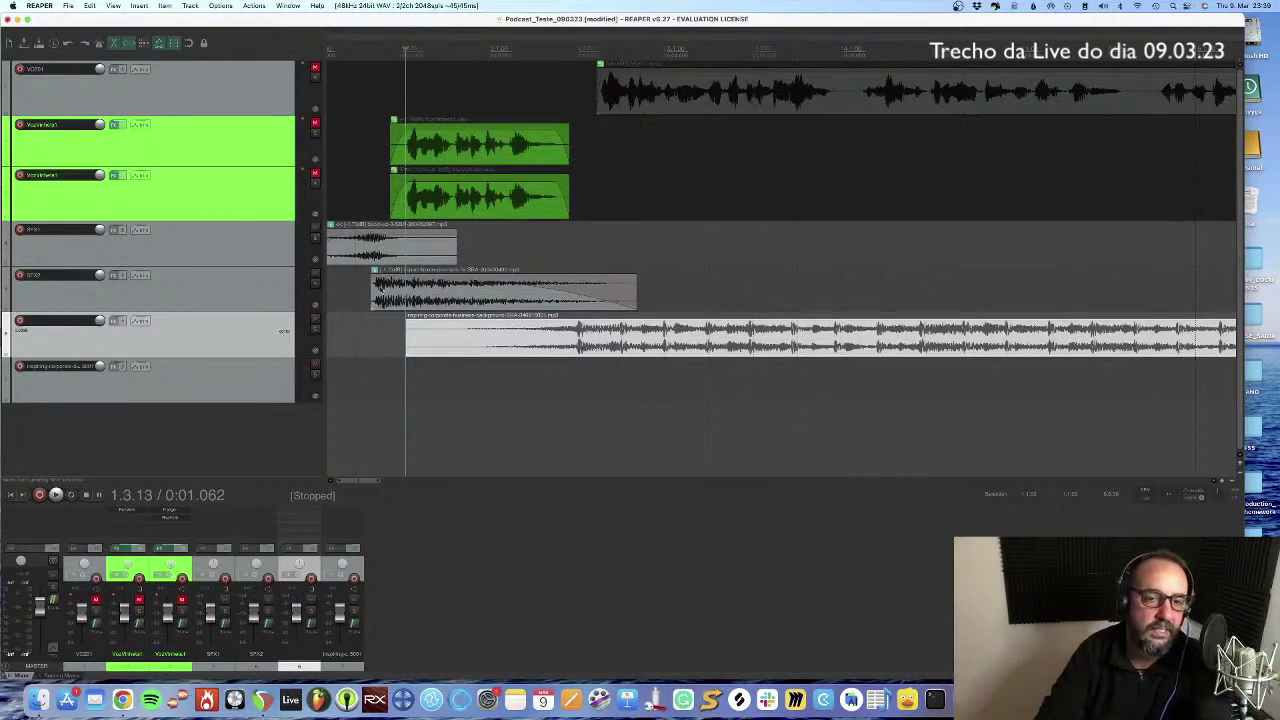
{"action": "left_click", "coordinate": [588, 340]}
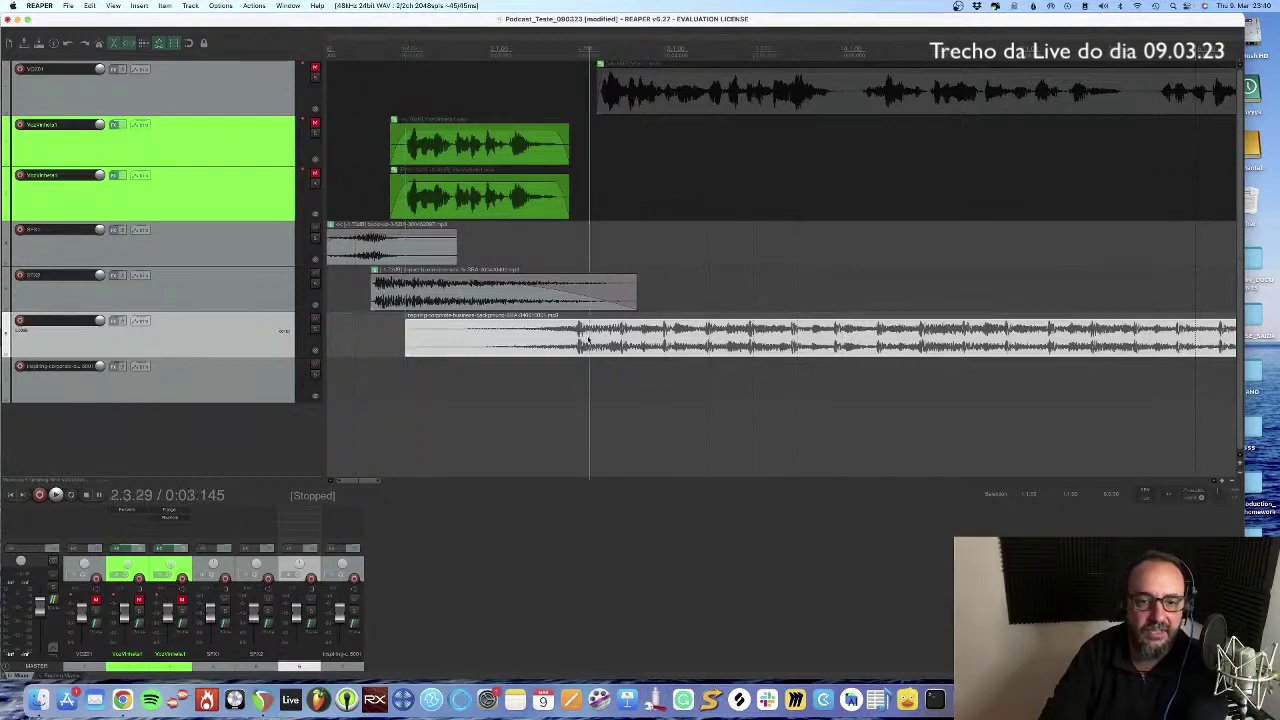
{"action": "left_click", "coordinate": [9, 494]}
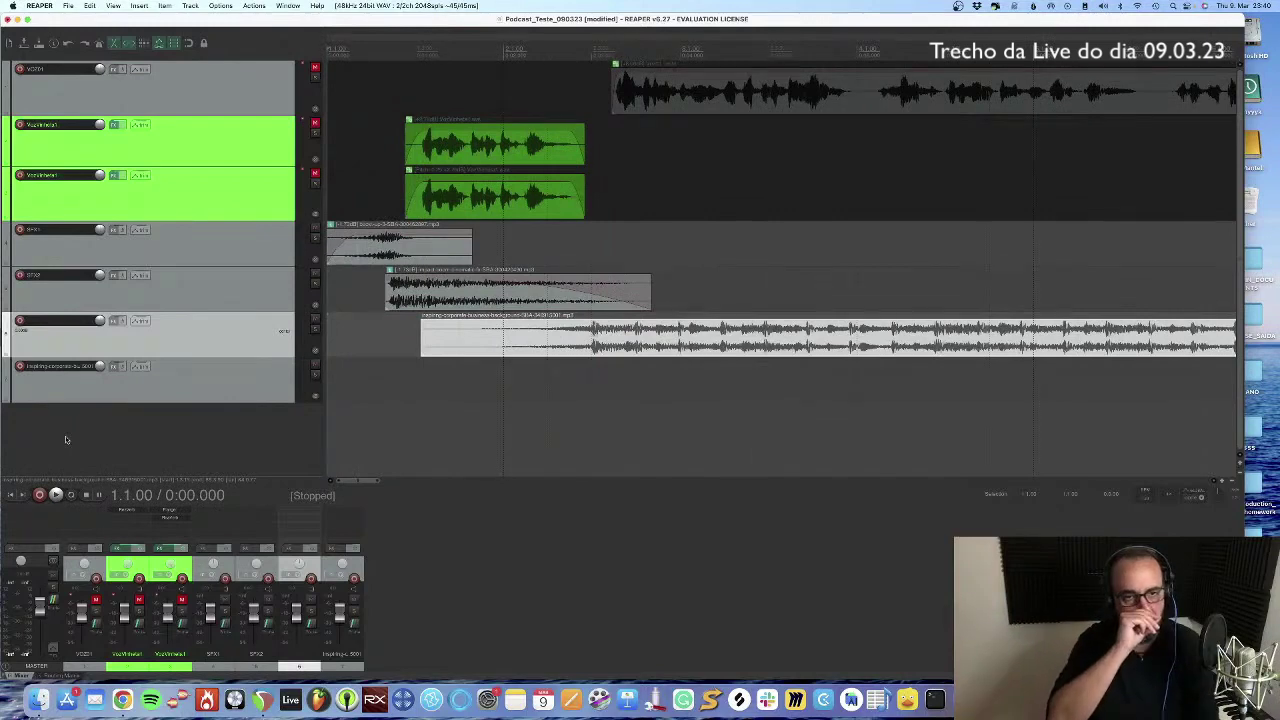
{"action": "key", "text": "space"}
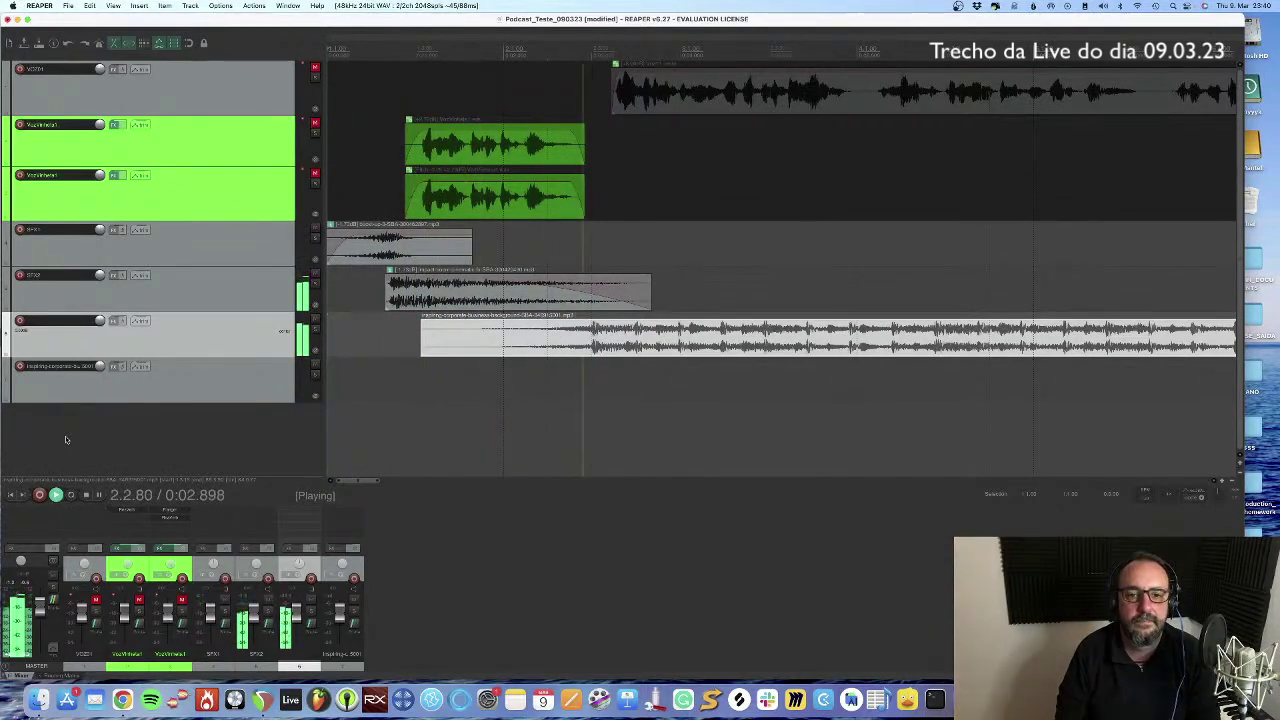
{"action": "key", "text": "space"}
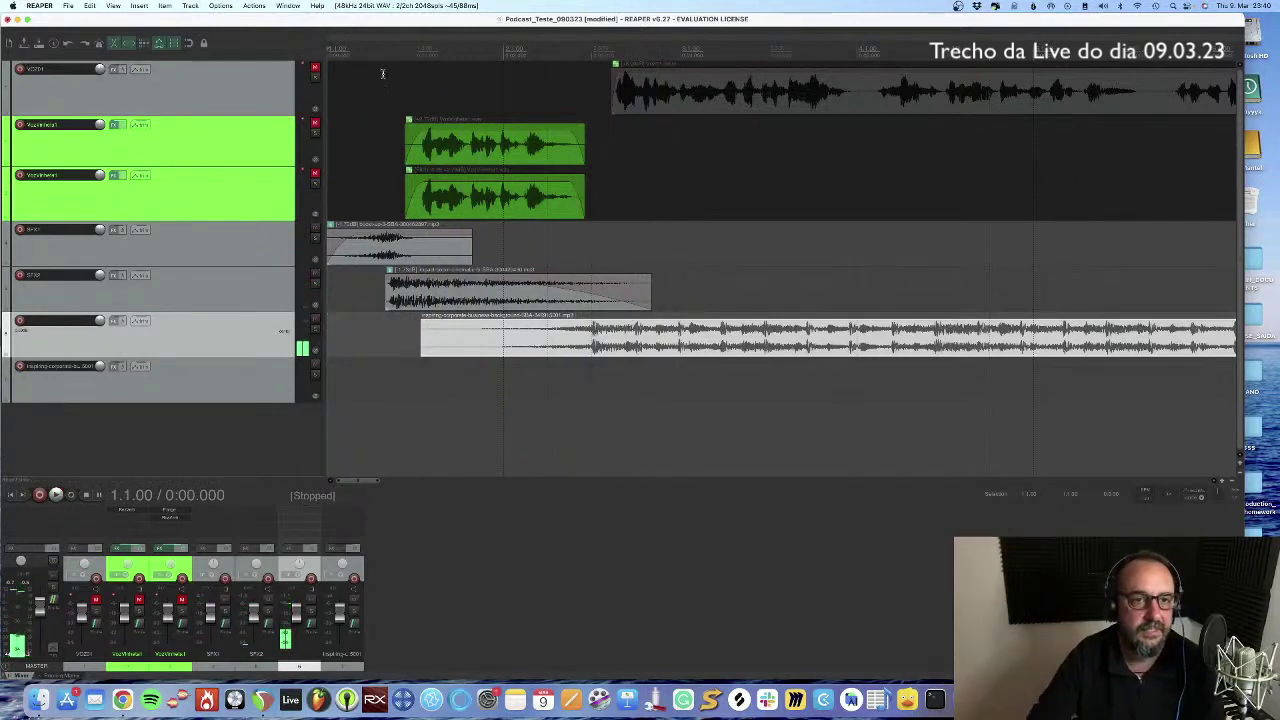
Step: Unmute the two green vignette voice tracks and play the intro from the project start
{"action": "left_click", "coordinate": [315, 123]}
{"action": "left_click", "coordinate": [315, 173]}
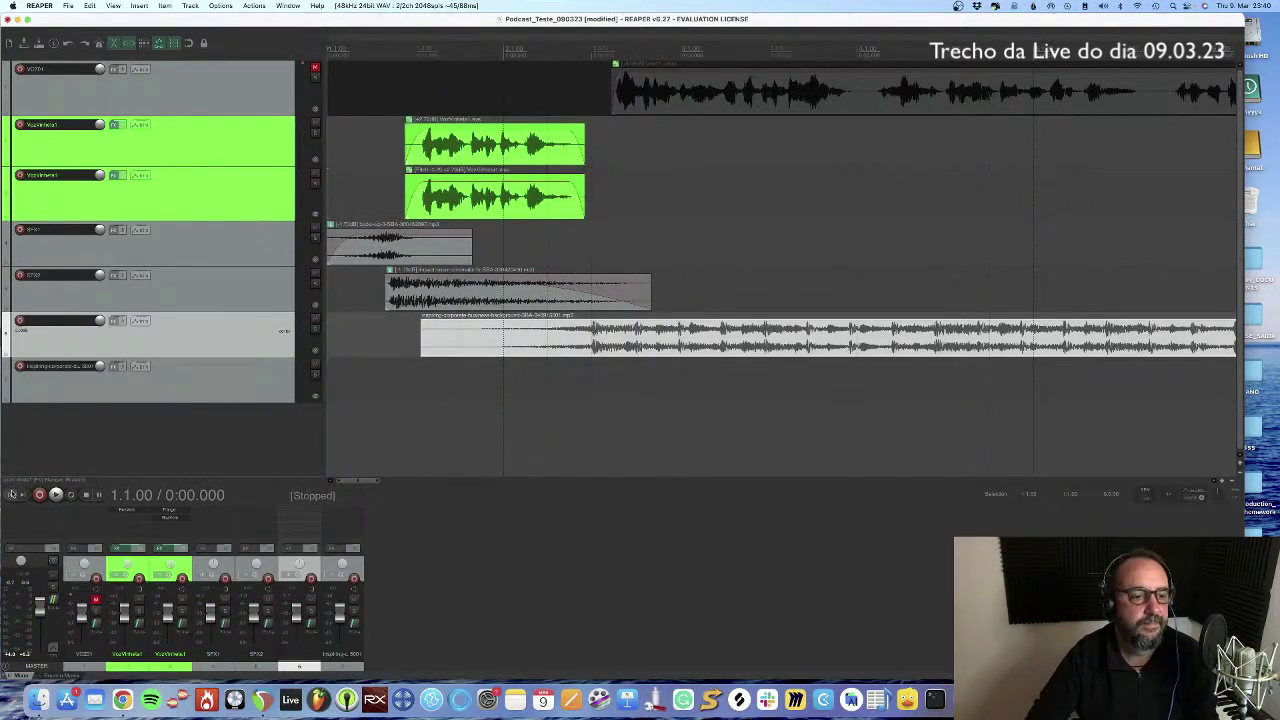
{"action": "key", "text": "space"}
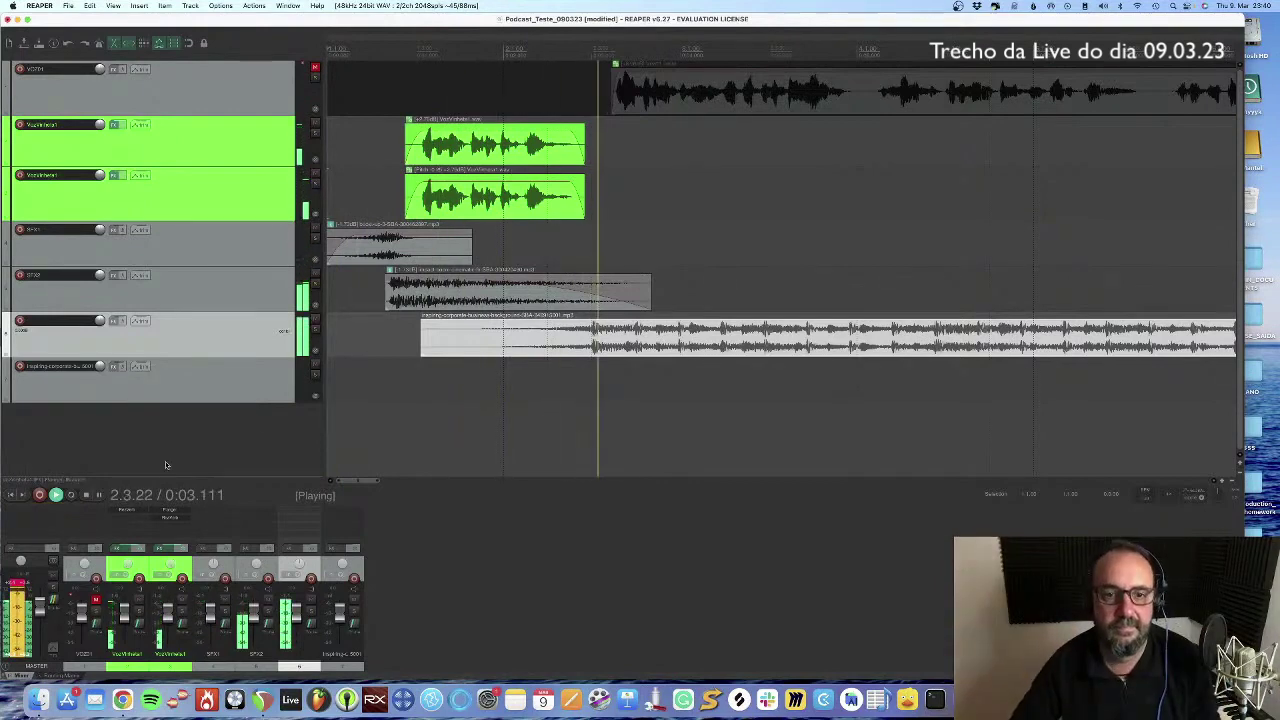
{"action": "key", "text": "space"}
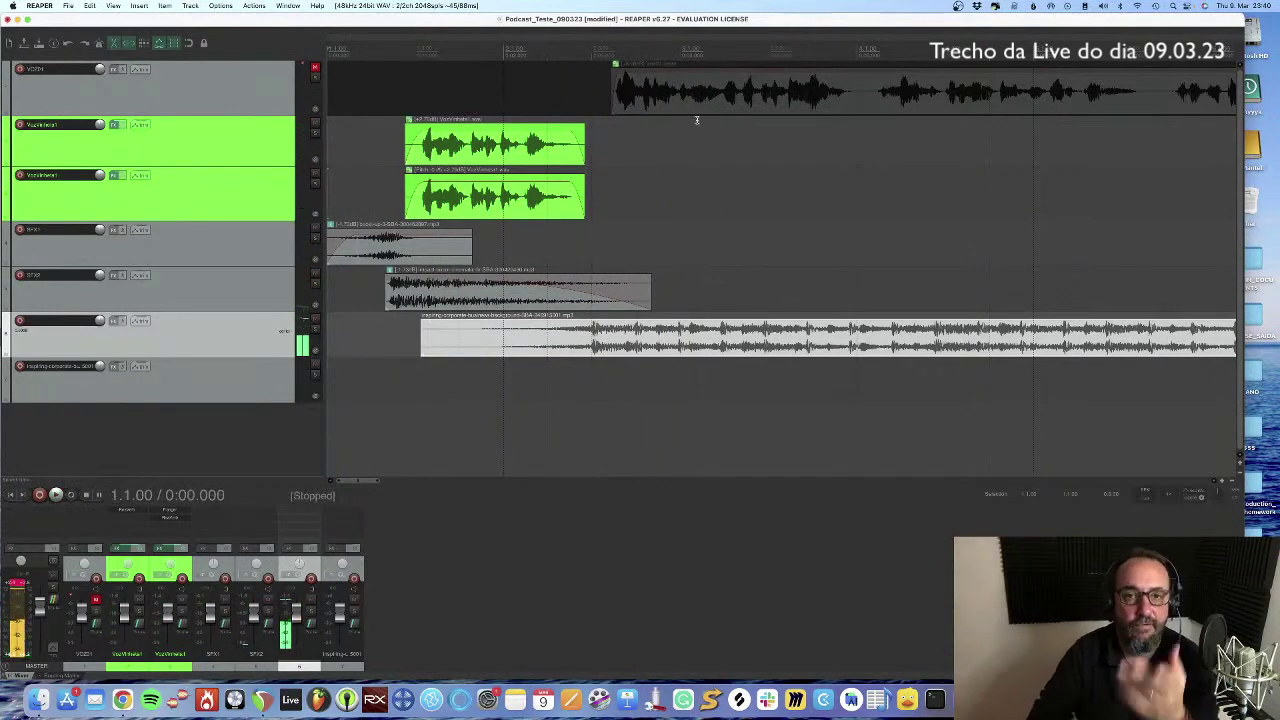
Step: Unmute the main voice track, move its first clip later to start just after the impact effect ends, and save the project
{"action": "left_click", "coordinate": [315, 68]}
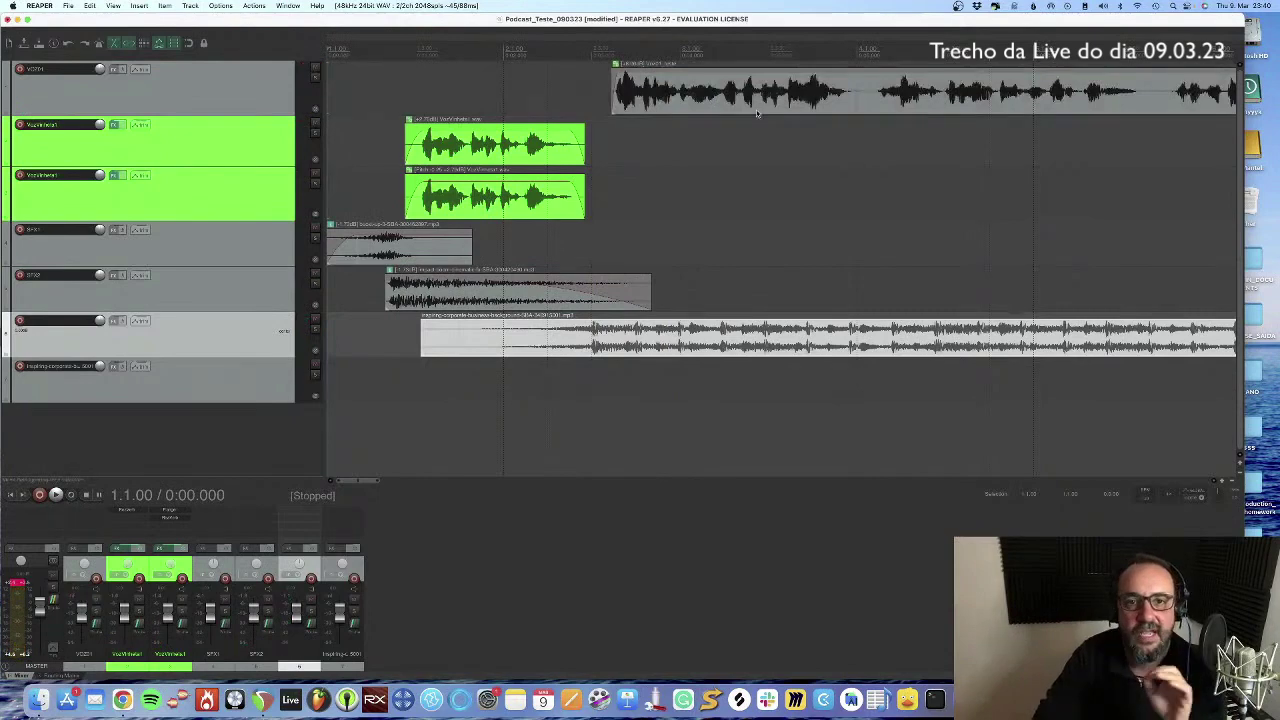
{"action": "left_click_drag", "start_coordinate": [697, 96], "coordinate": [756, 102]}
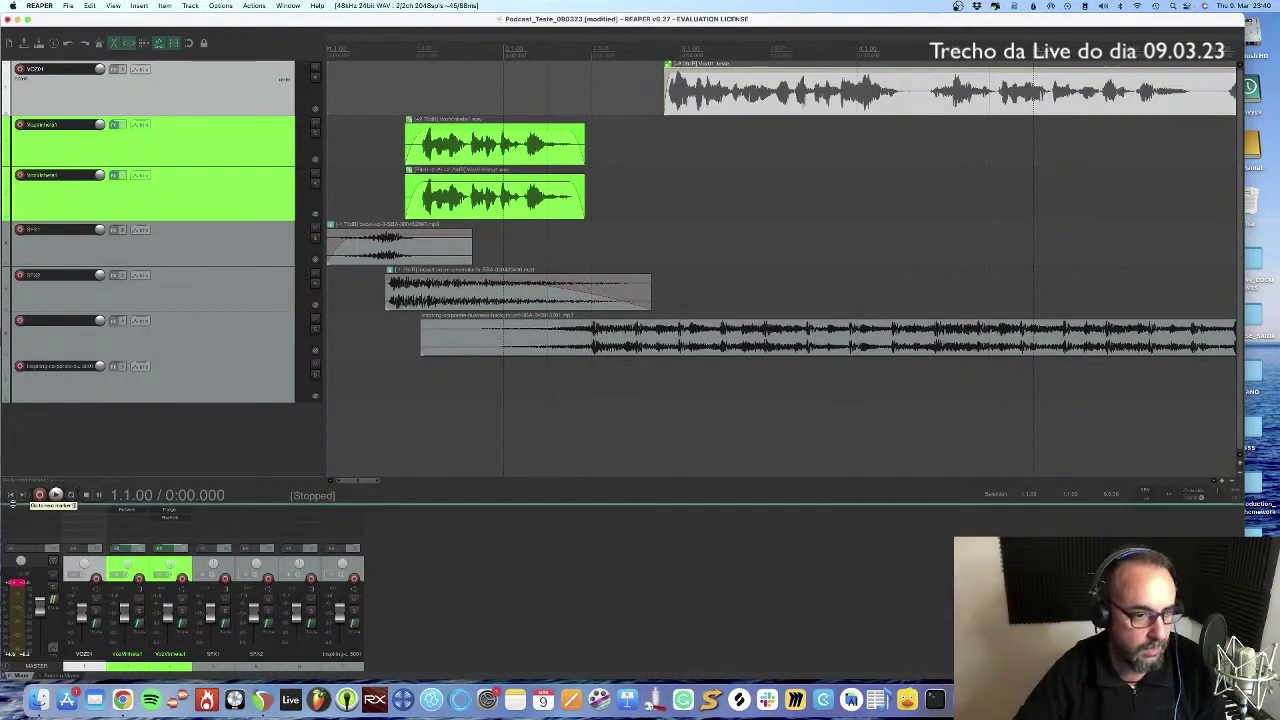
{"action": "key", "text": "super+s"}
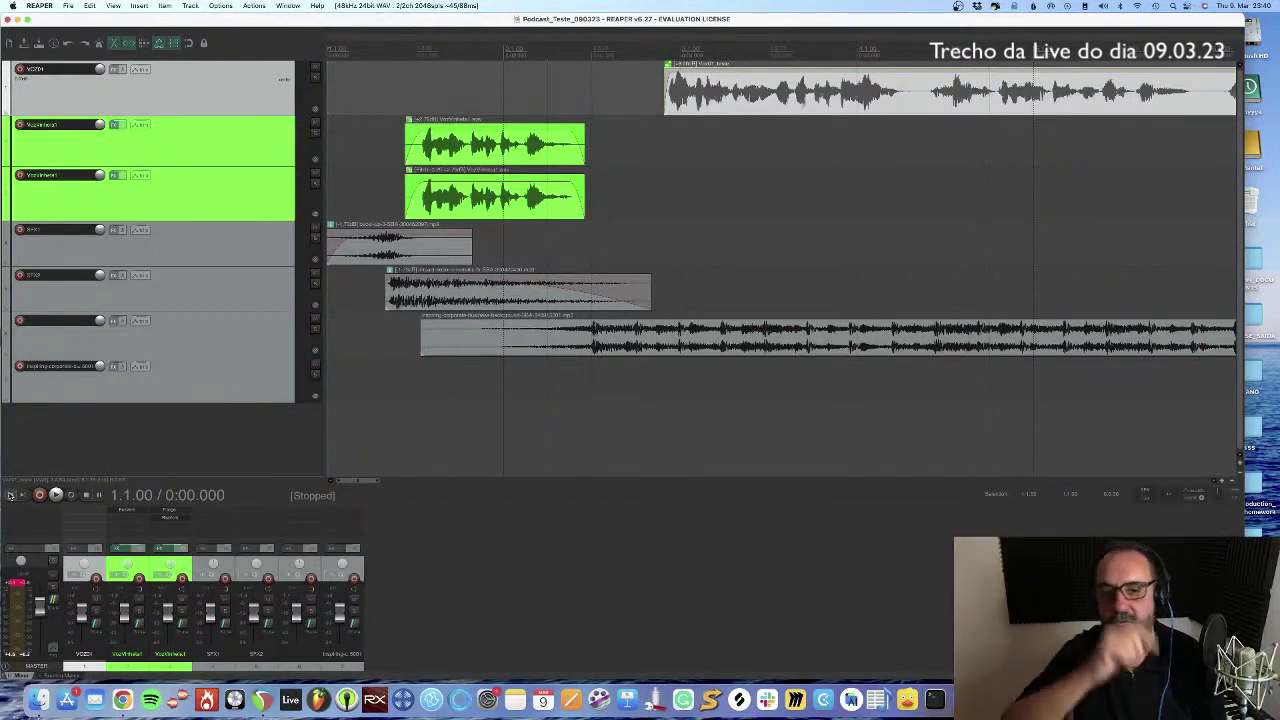
Step: Play the project from the start to check the main voice against the background music
{"action": "key", "text": "space"}
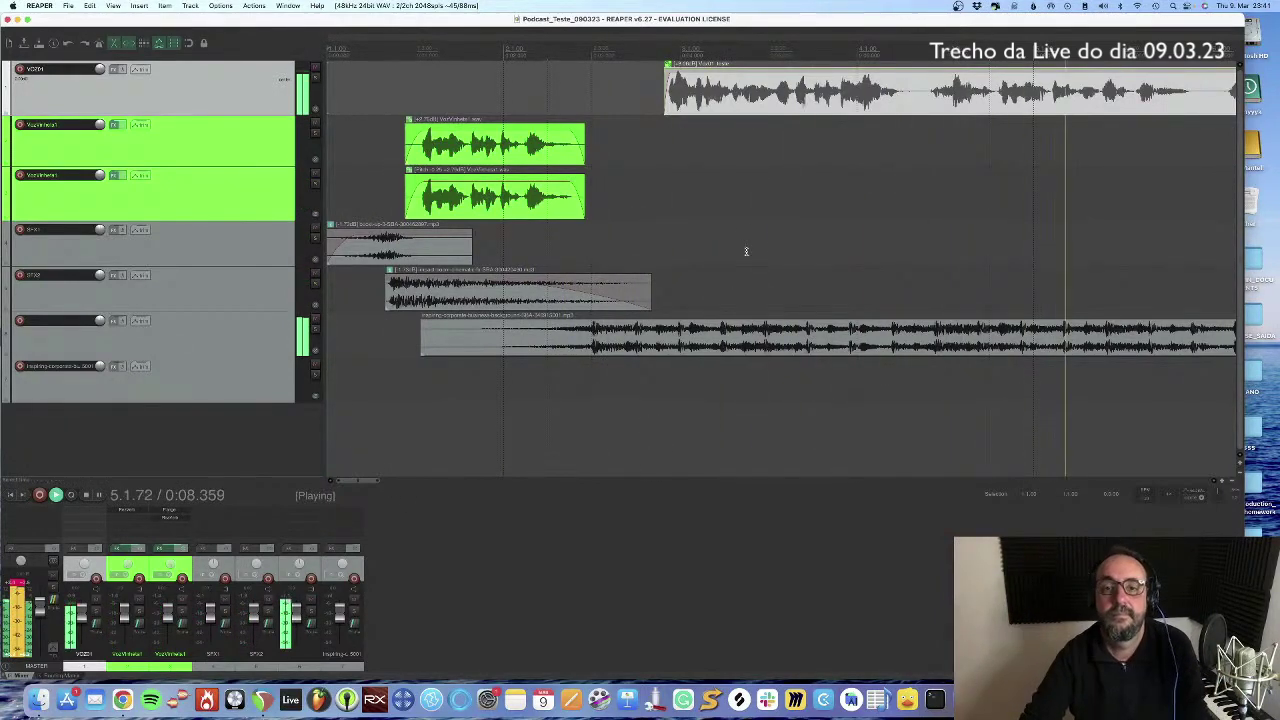
{"action": "scroll", "coordinate": [748, 252], "scroll_direction": "down", "scroll_amount": 6}
{"action": "key", "text": "space"}
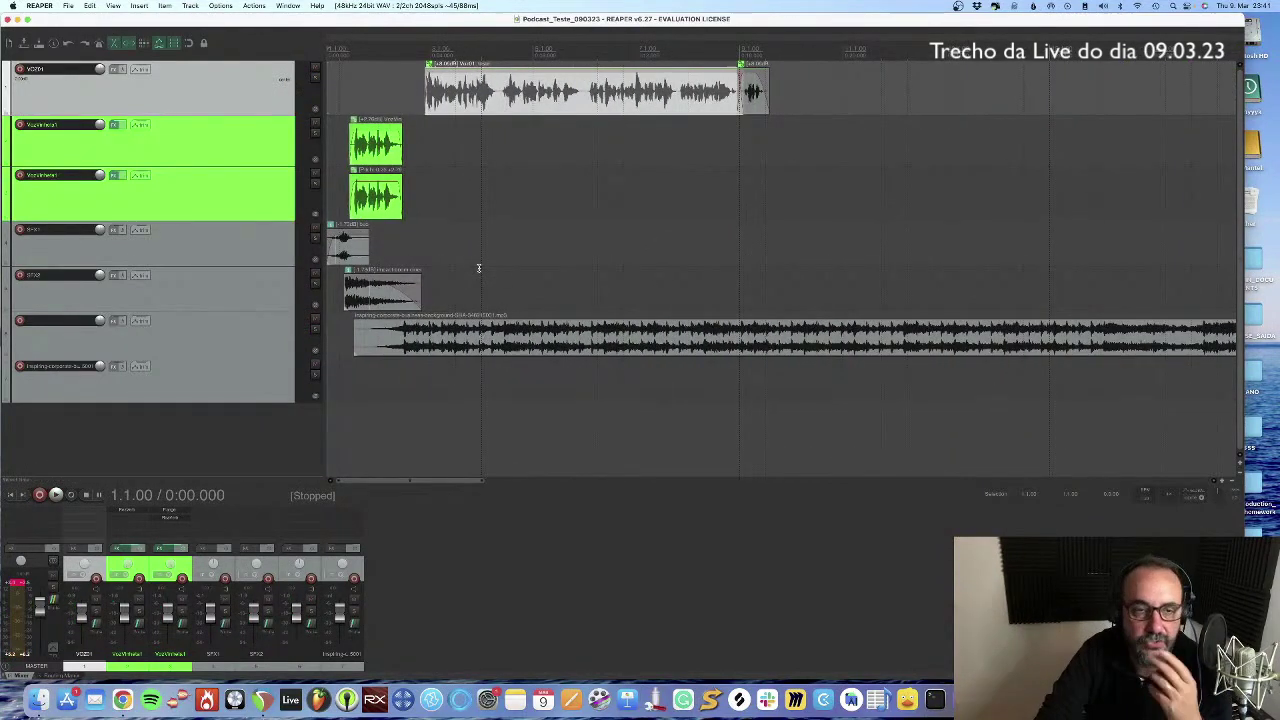
Step: Increase the height of the background music track to about double
{"action": "left_click", "coordinate": [438, 247]}
{"action": "scroll", "coordinate": [438, 247], "scroll_direction": "up", "scroll_amount": 6}
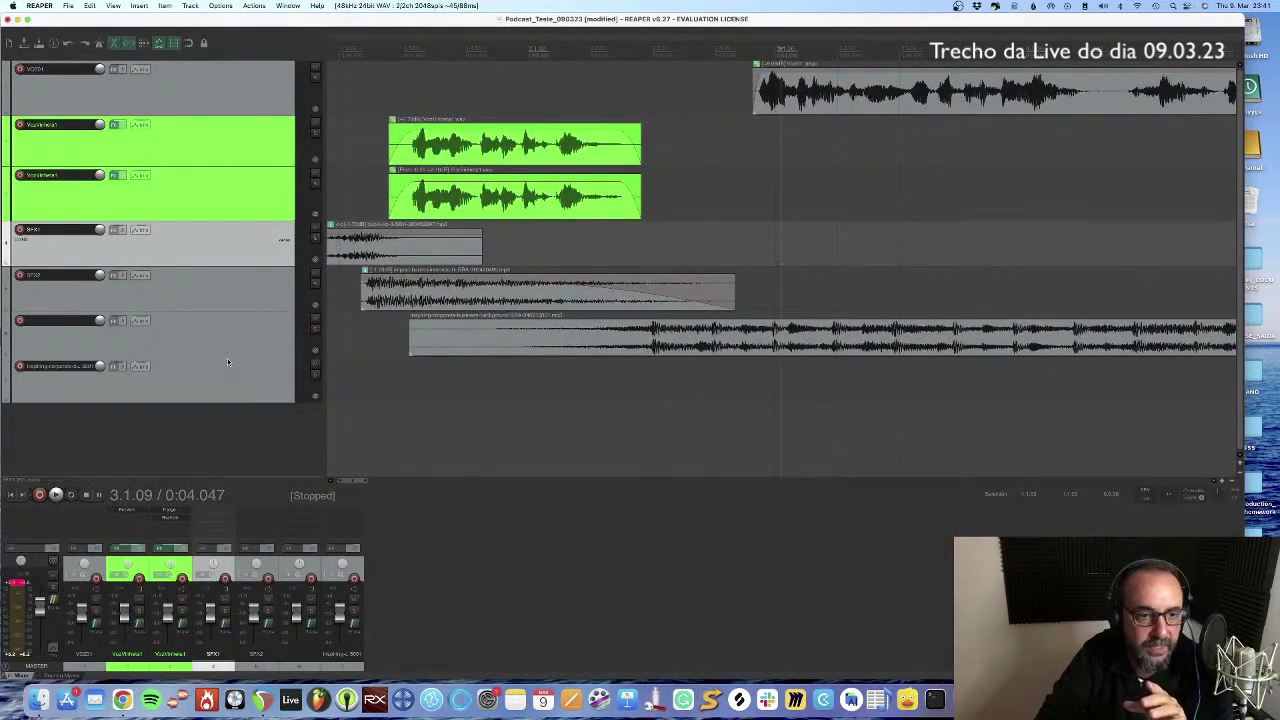
{"action": "left_click_drag", "start_coordinate": [228, 356], "coordinate": [226, 403]}
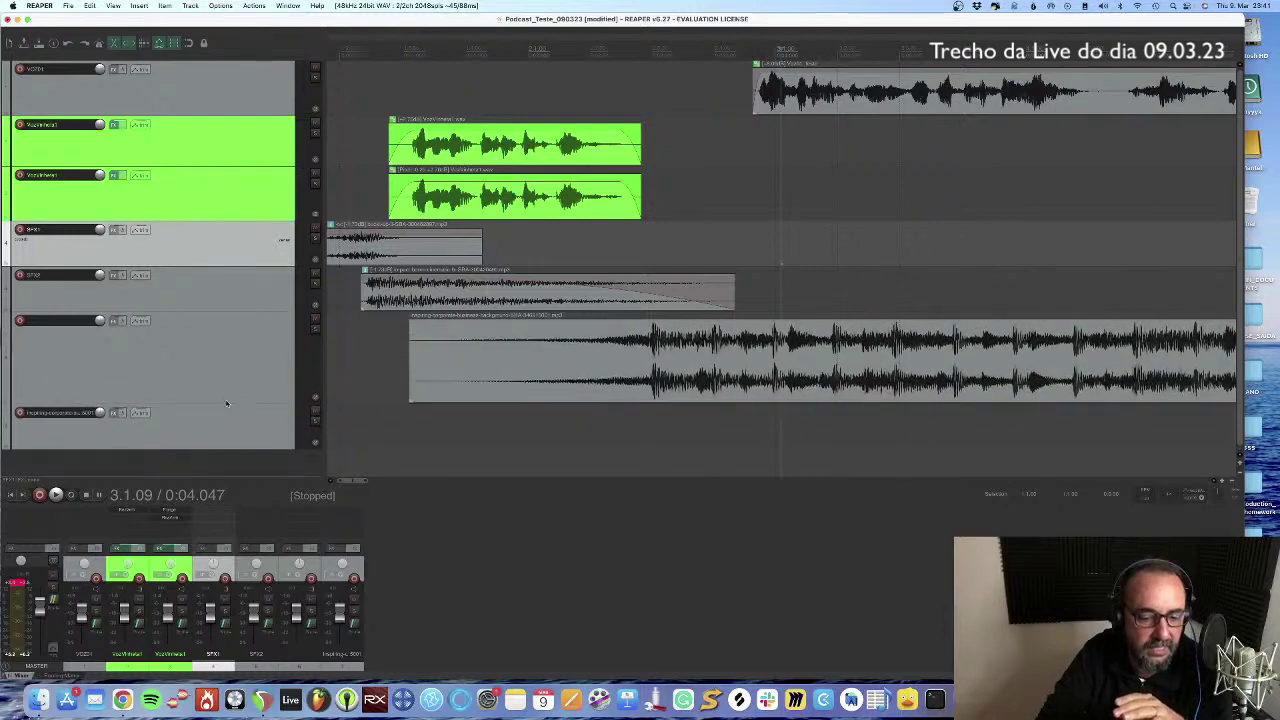
Step: Activate the volume envelope on the background music track and set its automation mode to Write
{"action": "left_click", "coordinate": [137, 323]}
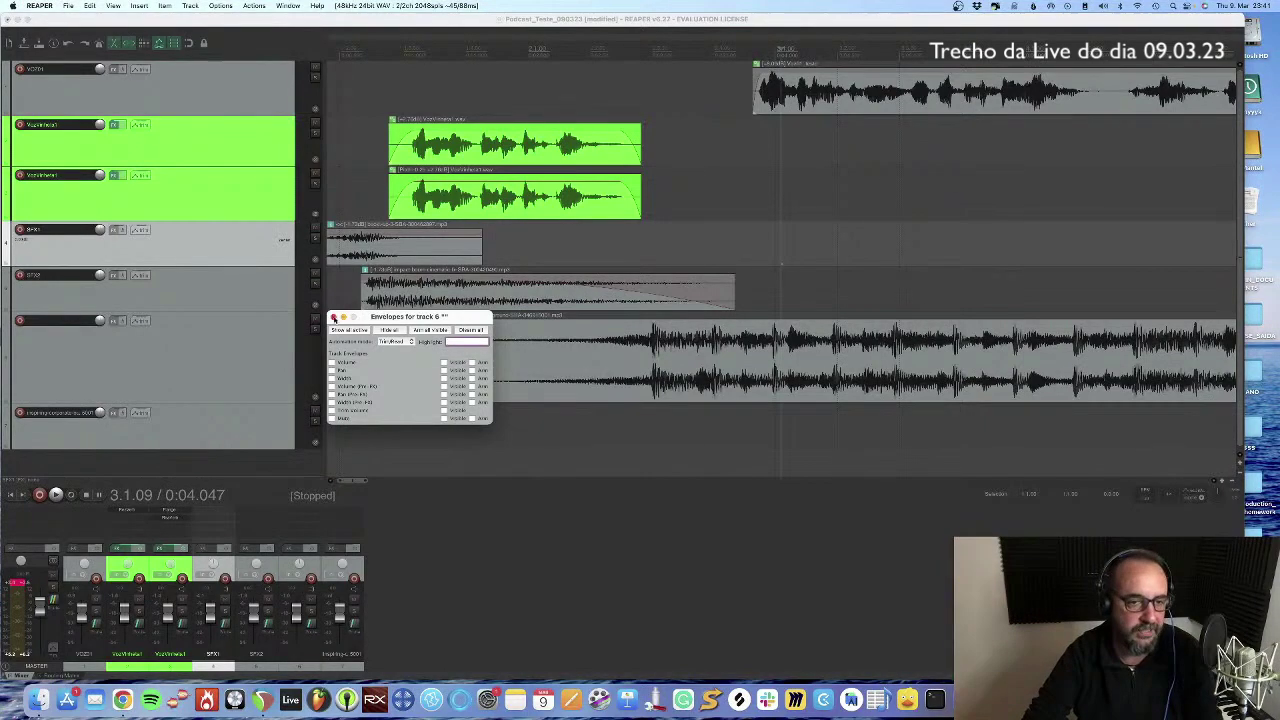
{"action": "left_click", "coordinate": [333, 316]}
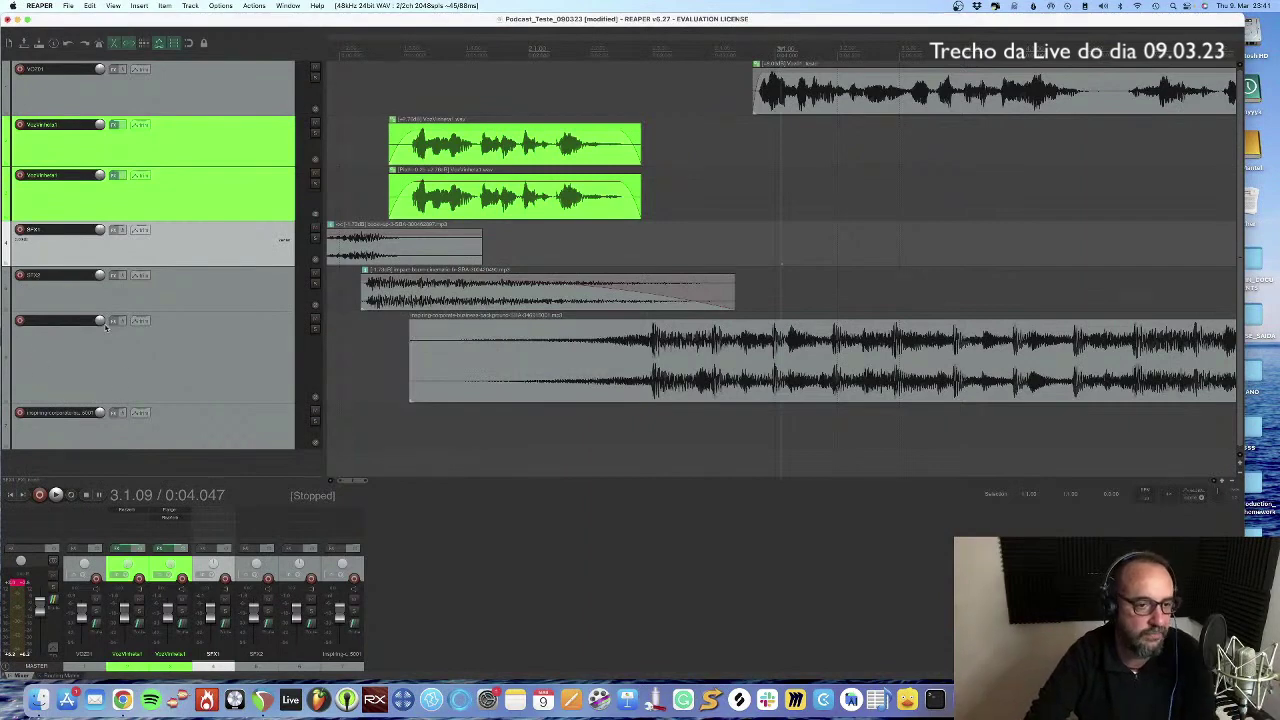
{"action": "left_click", "coordinate": [137, 322]}
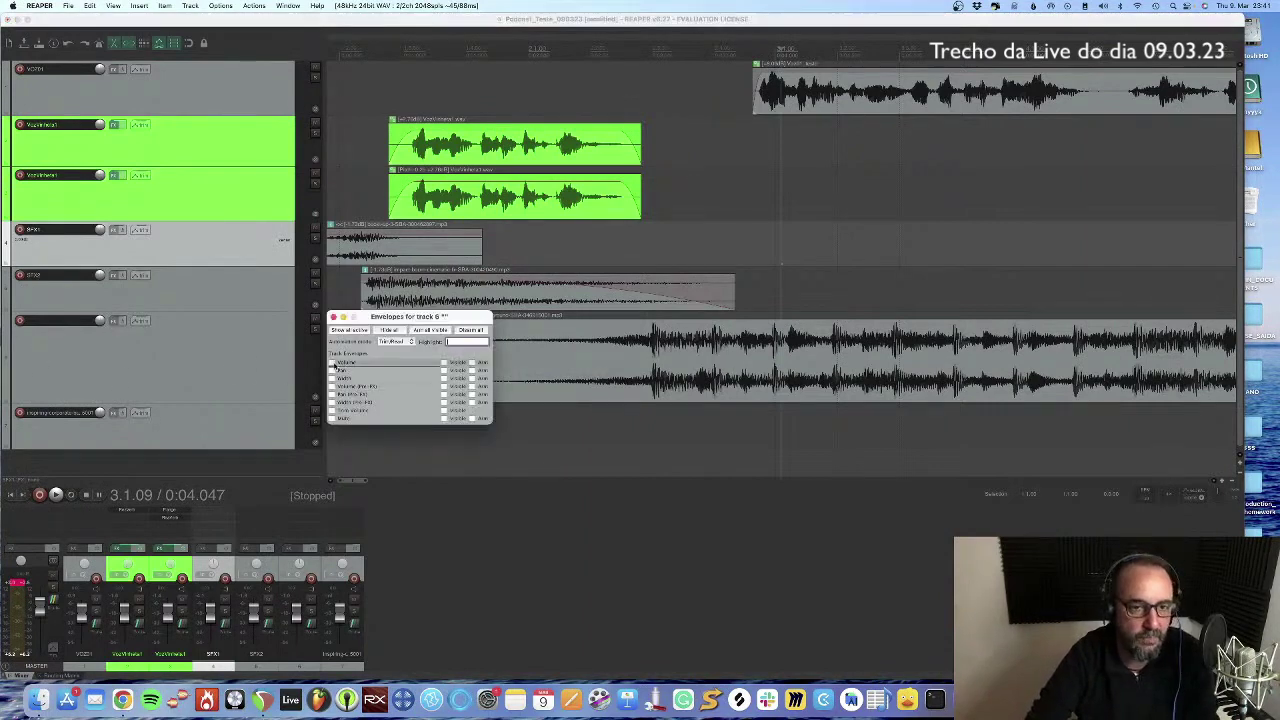
{"action": "left_click", "coordinate": [332, 364]}
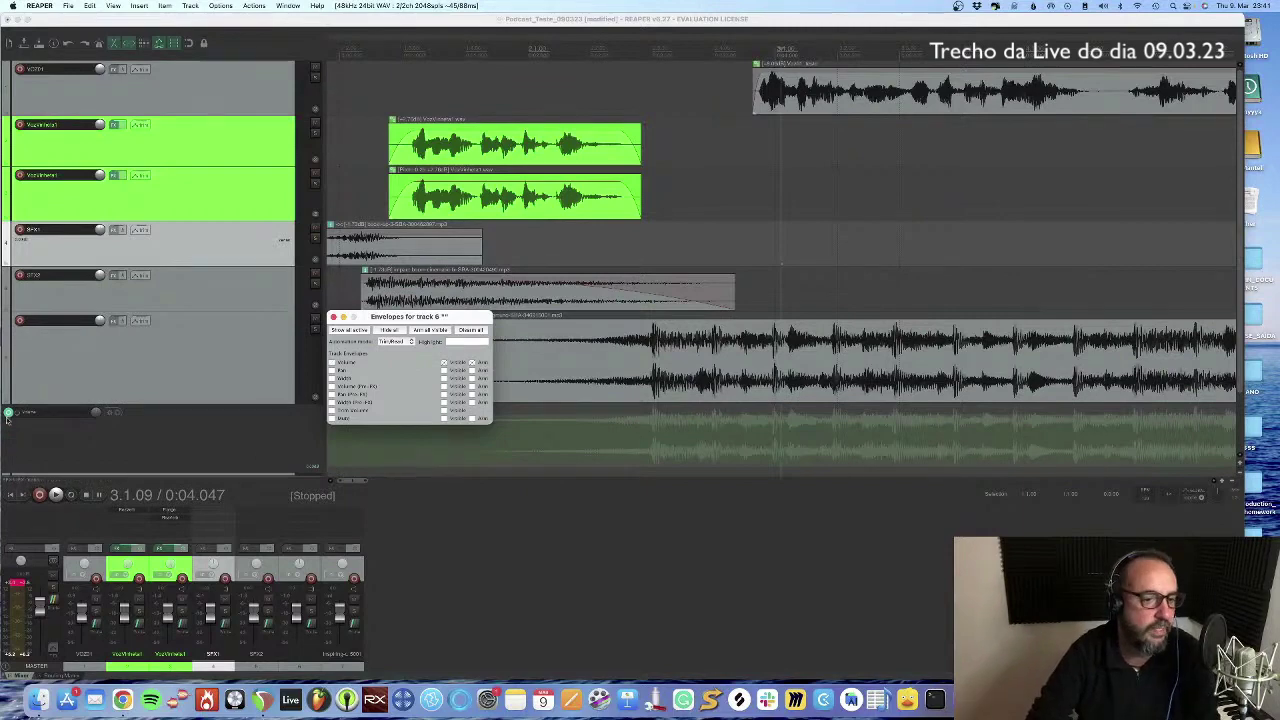
{"action": "left_click", "coordinate": [333, 316]}
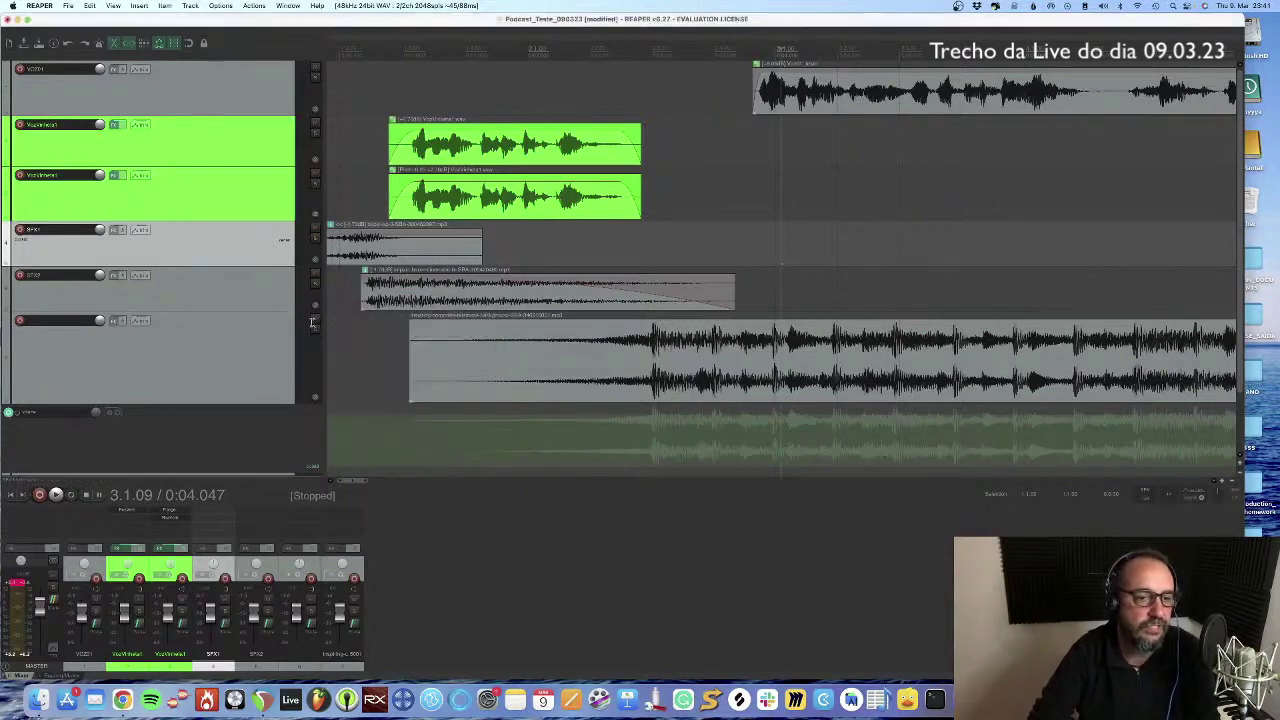
{"action": "left_click", "coordinate": [9, 413]}
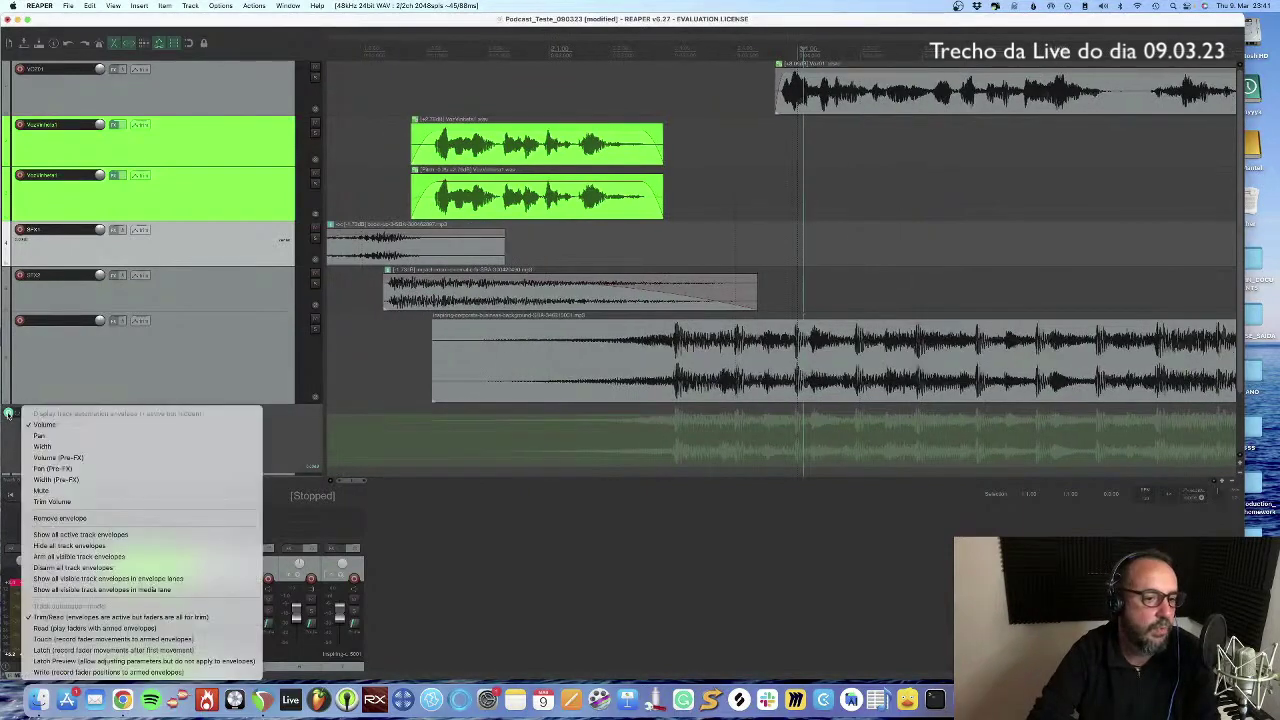
{"action": "left_click", "coordinate": [77, 672]}
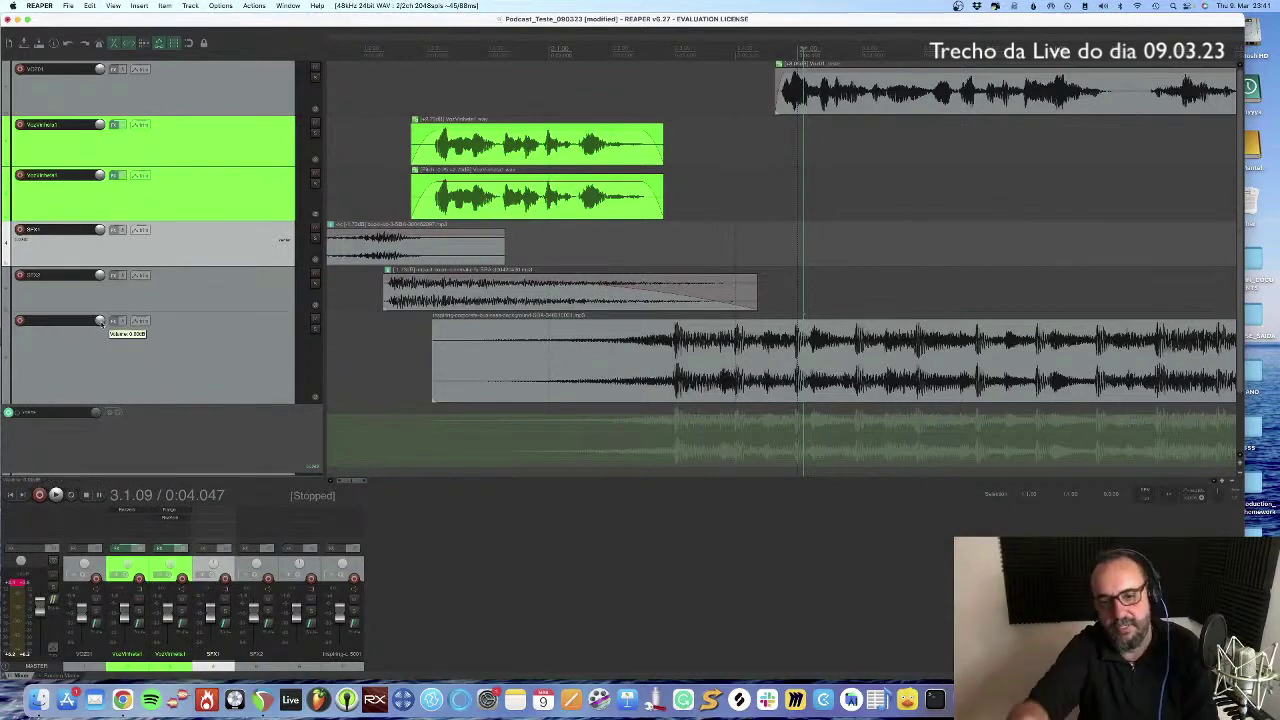
Step: Deactivate the volume envelope on the background music track and close its envelope settings
{"action": "left_click", "coordinate": [138, 321]}
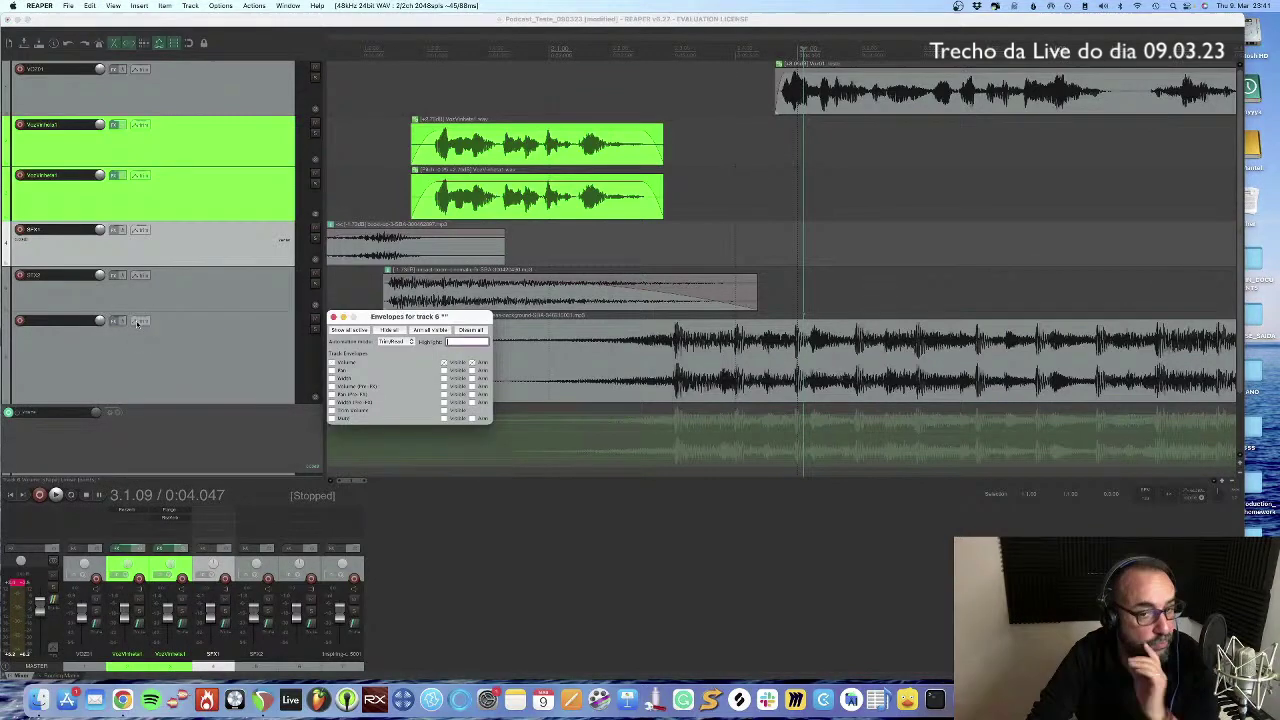
{"action": "left_click", "coordinate": [368, 364]}
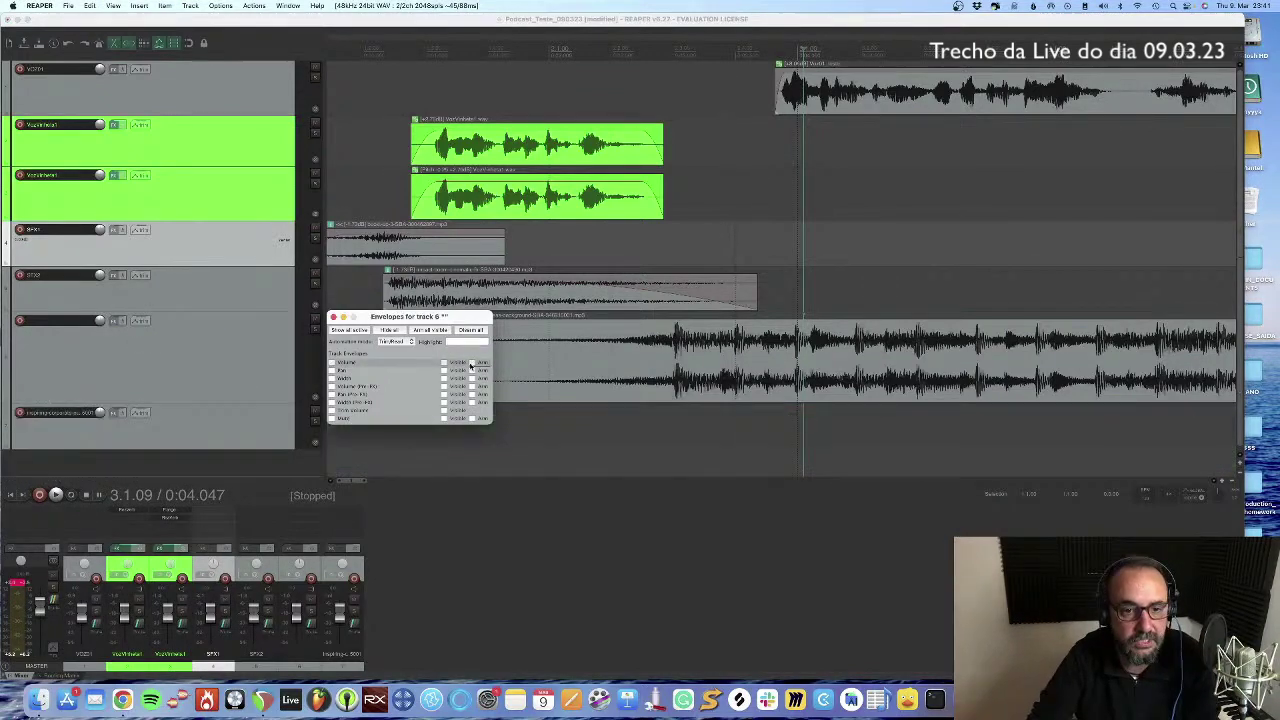
{"action": "left_click", "coordinate": [333, 317]}
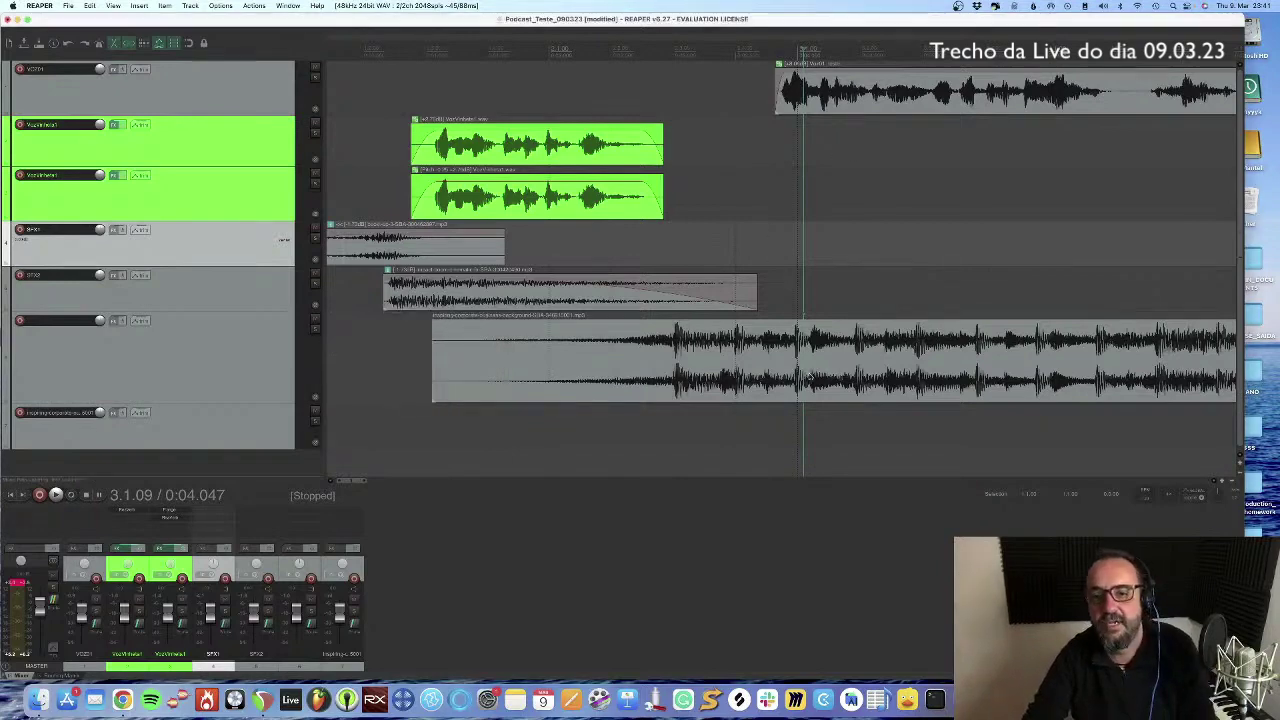
Step: Split the background music clip at about 3.97 s, just after the main voice begins, and lower the second part's volume
{"action": "left_click", "coordinate": [796, 358]}
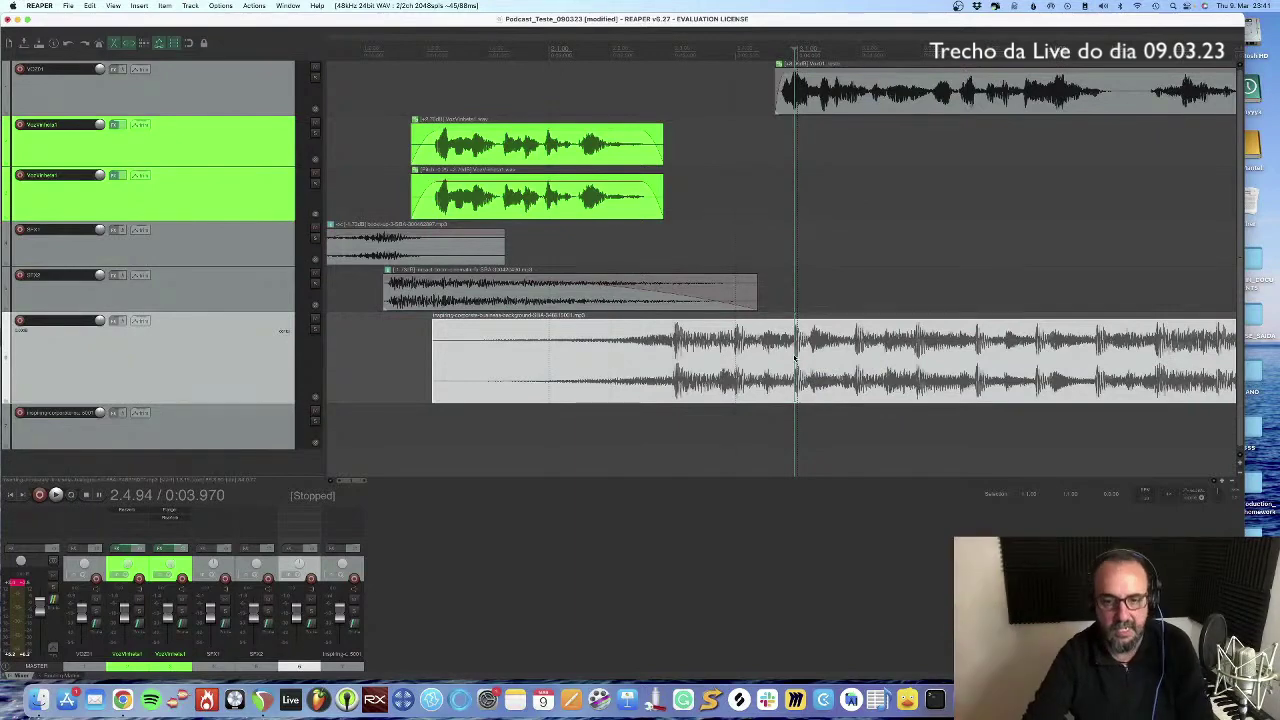
{"action": "key", "text": "s"}
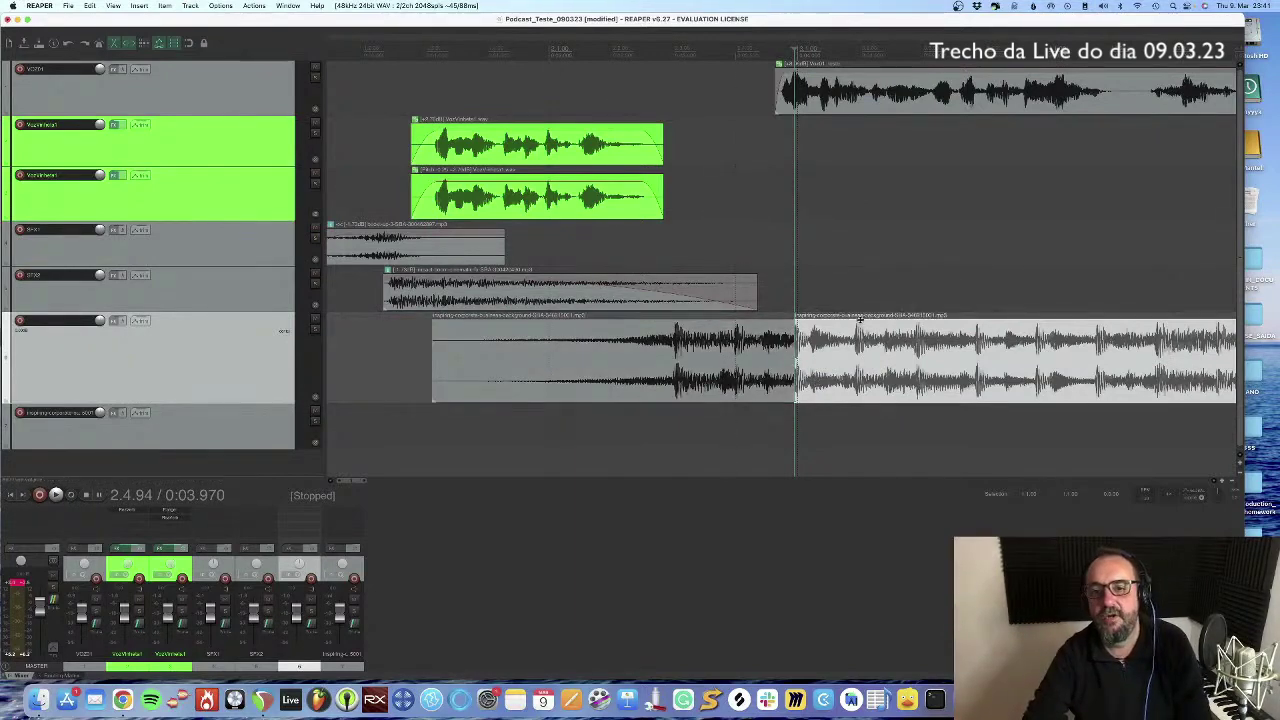
{"action": "left_click_drag", "start_coordinate": [859, 320], "coordinate": [881, 339]}
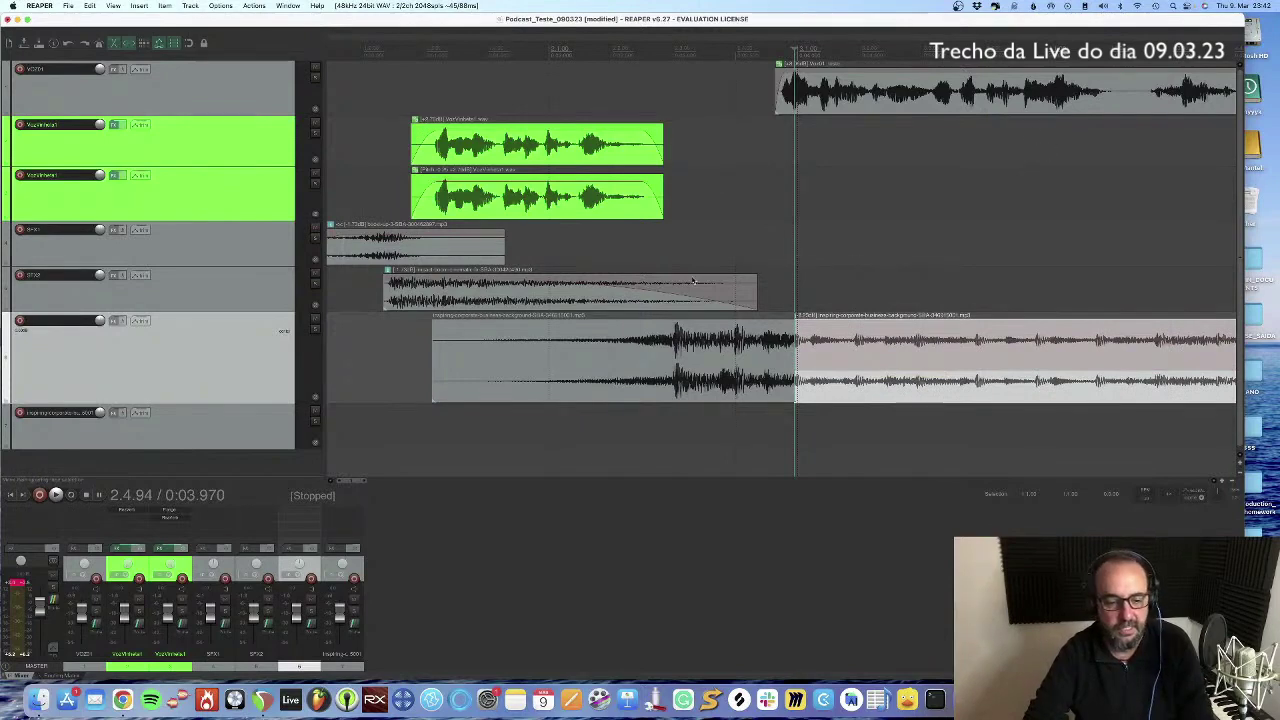
Step: Play the transition from about 2 s with the voice and further lower the volume of the music's second part
{"action": "left_click", "coordinate": [557, 83]}
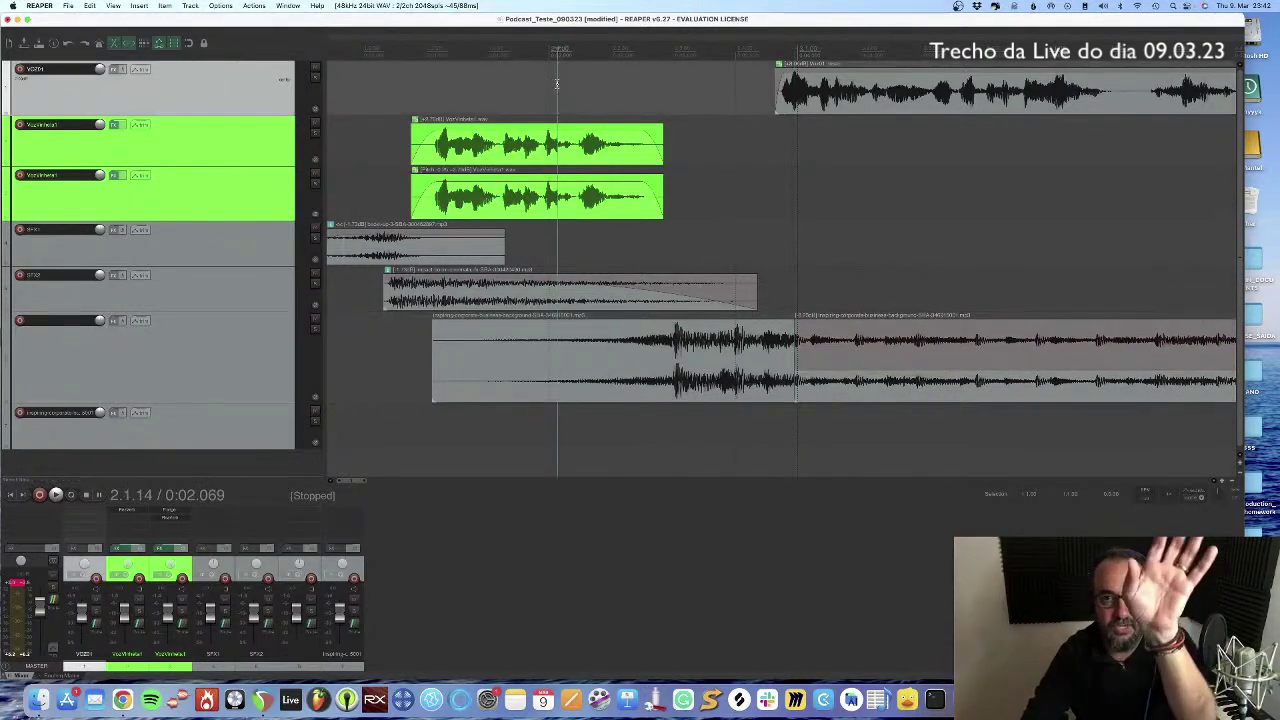
{"action": "key", "text": "space"}
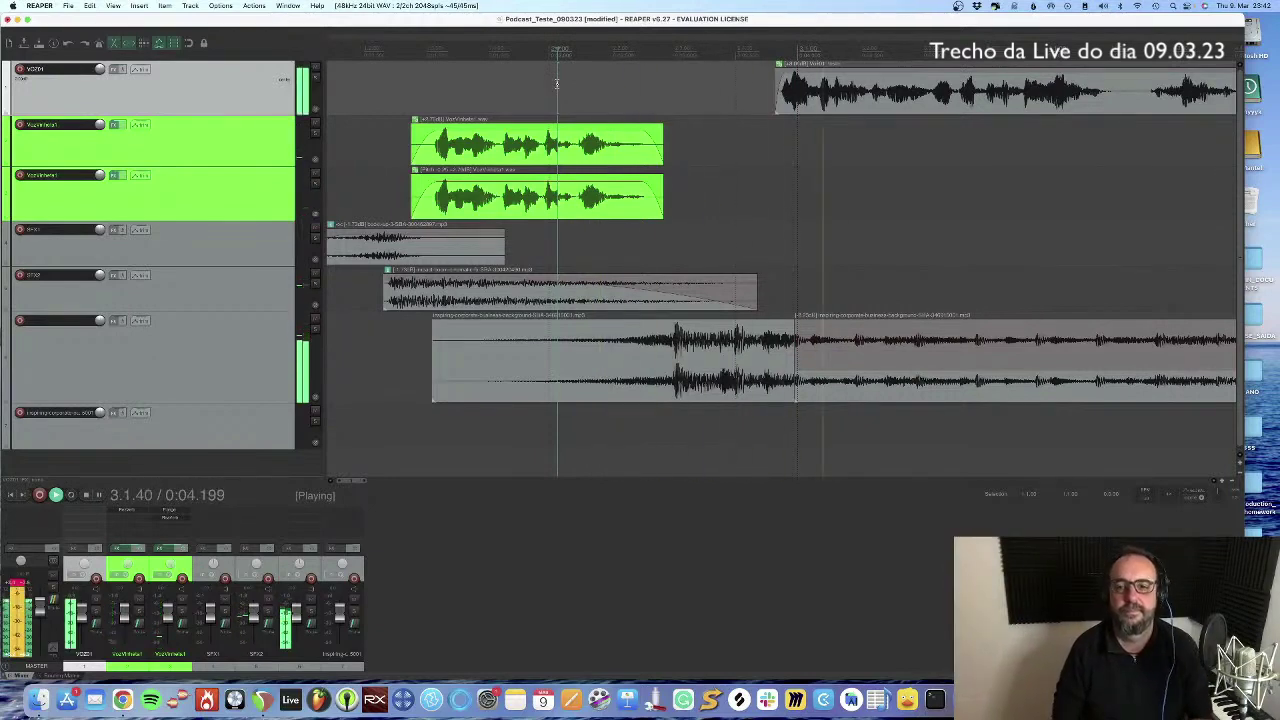
{"action": "key", "text": "space"}
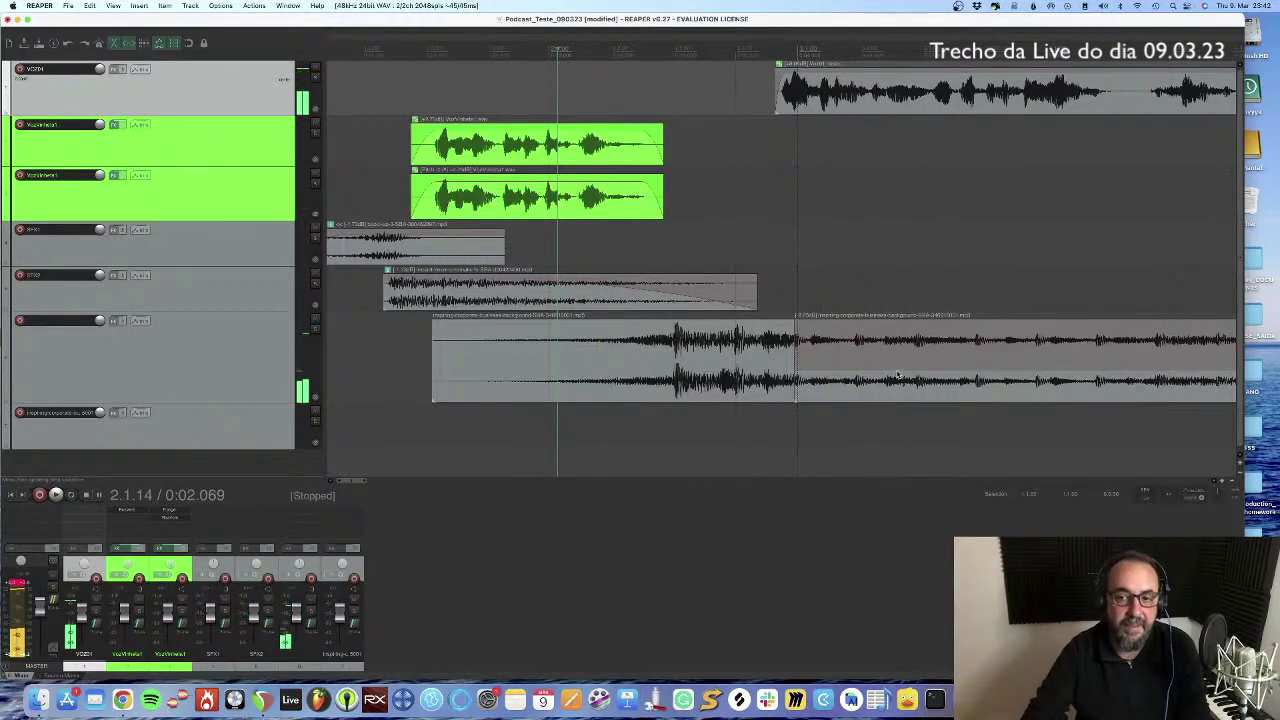
{"action": "left_click", "coordinate": [897, 375]}
{"action": "left_click_drag", "start_coordinate": [897, 375], "coordinate": [898, 390]}
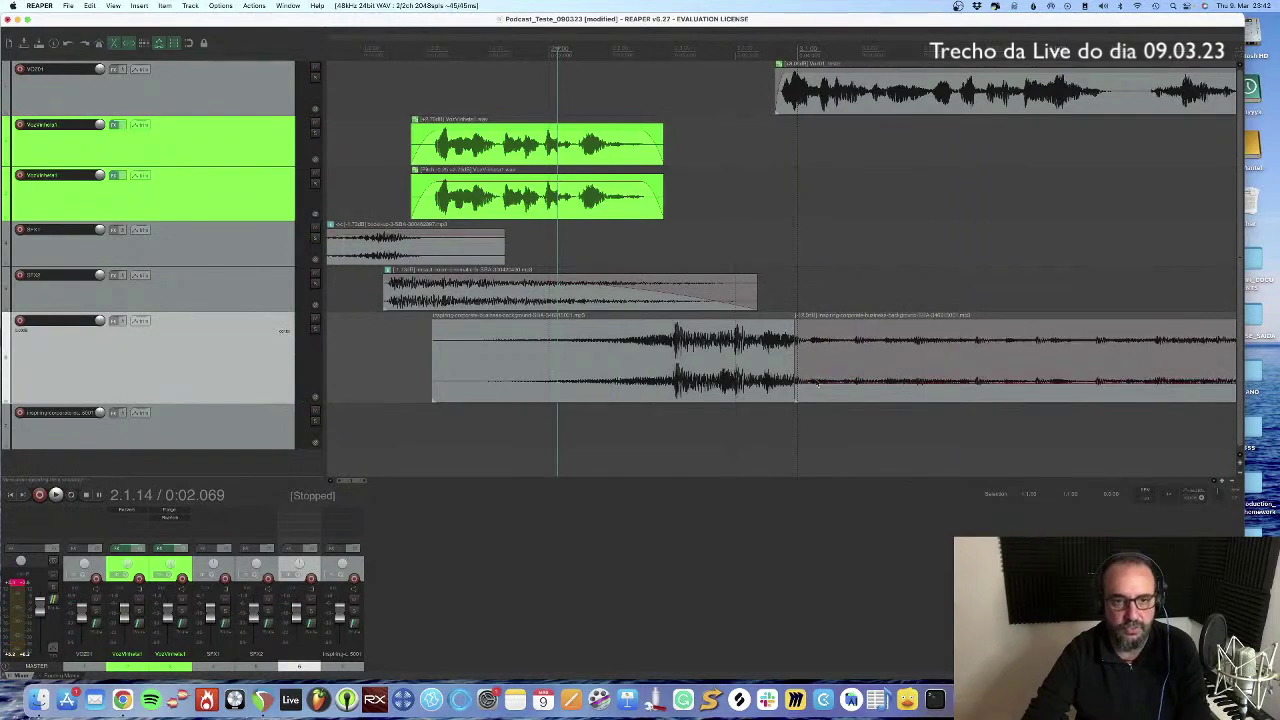
Step: Play the music's volume transition from about 1.8 s with the main voice track muted
{"action": "left_click", "coordinate": [528, 92]}
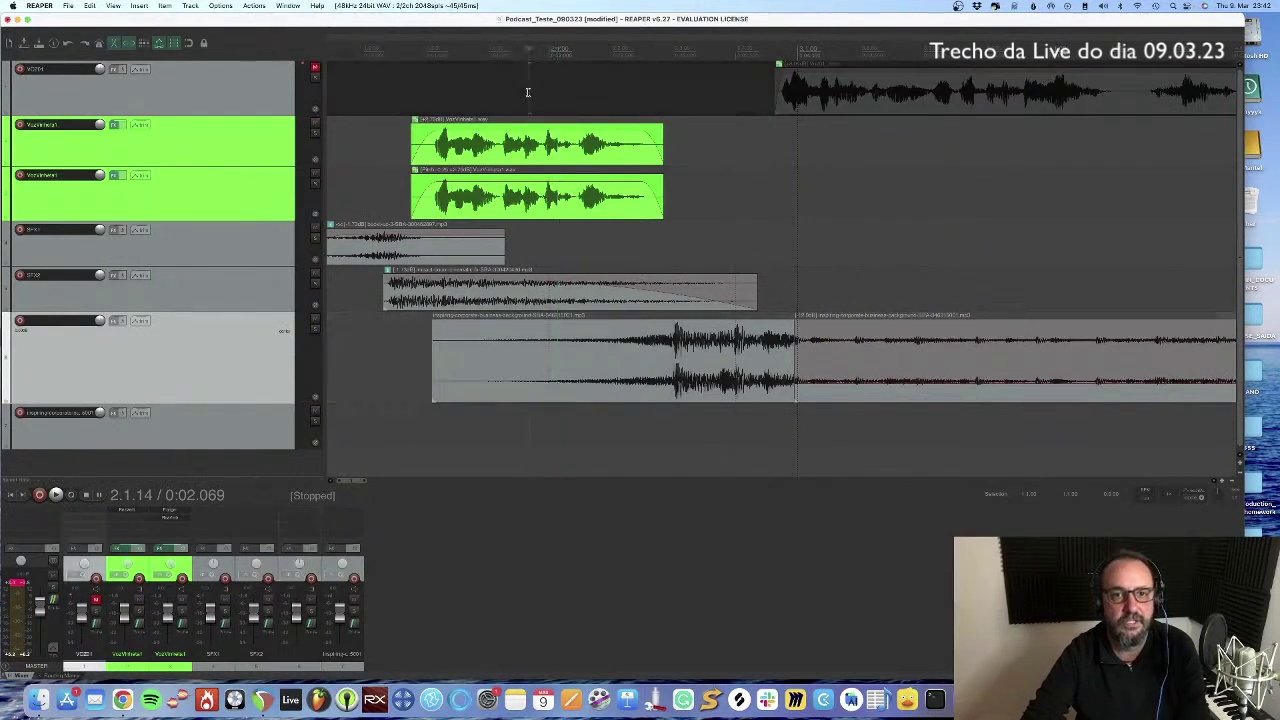
{"action": "key", "text": "space"}
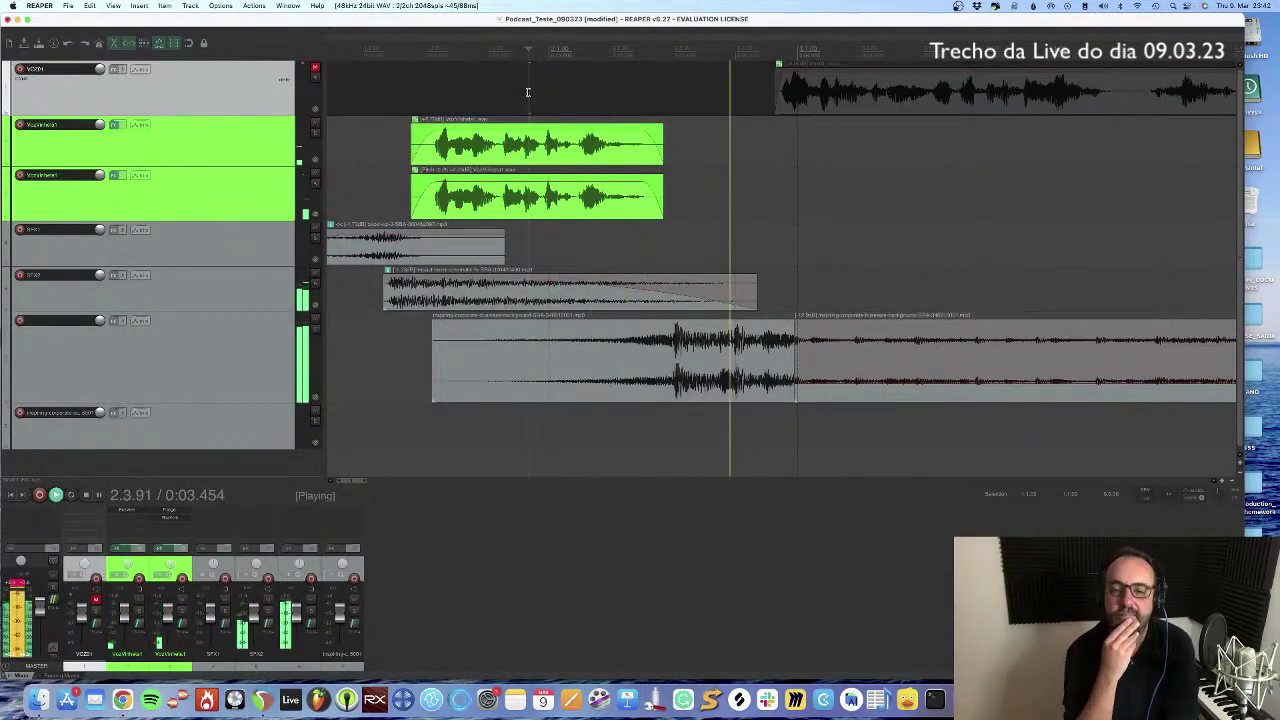
{"action": "key", "text": "space"}
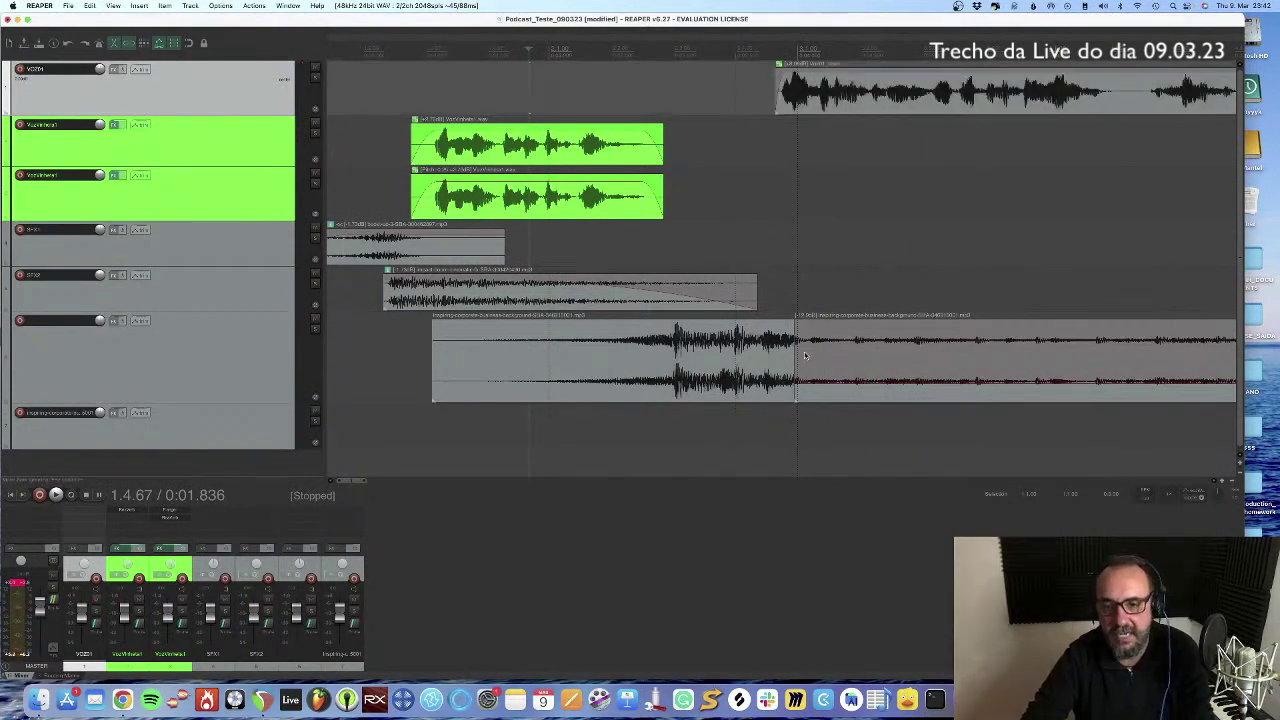
Step: Extend the start of the quieter music clip earlier over the first part to make a short crossfade at the split
{"action": "scroll", "coordinate": [1004, 187], "scroll_direction": "right", "scroll_amount": 10}
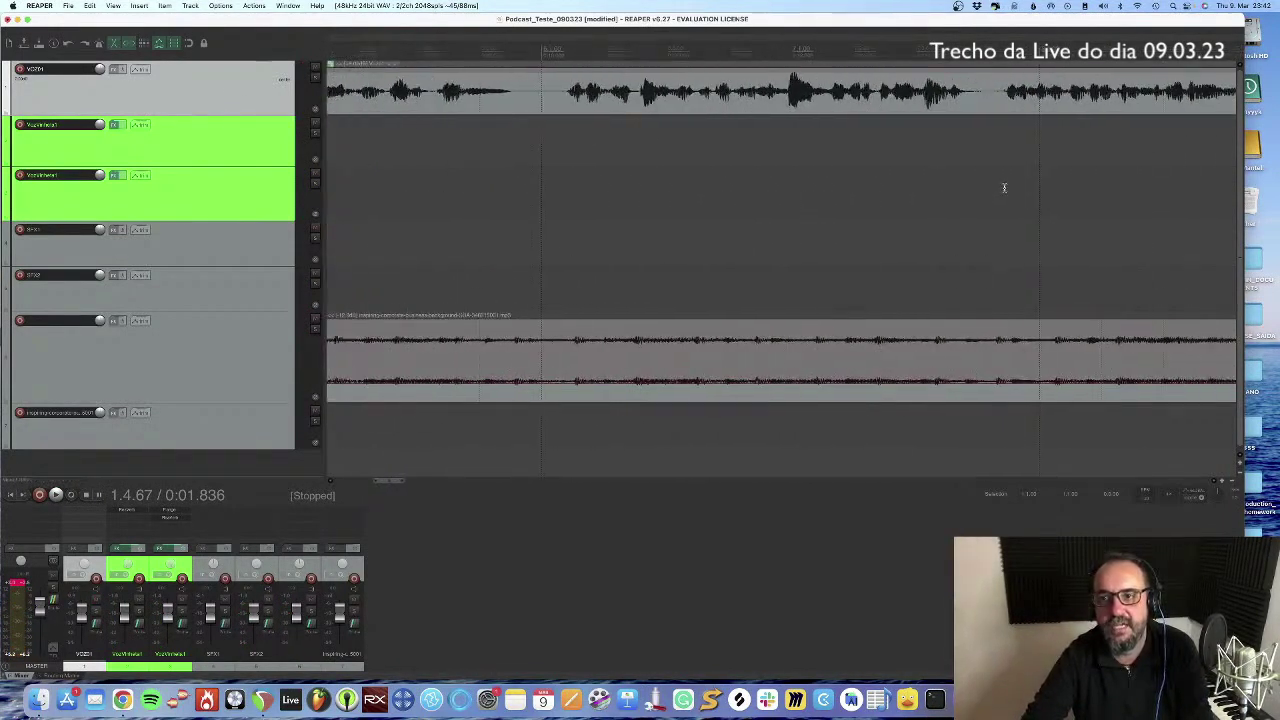
{"action": "scroll", "coordinate": [1004, 187], "scroll_direction": "right", "scroll_amount": 3}
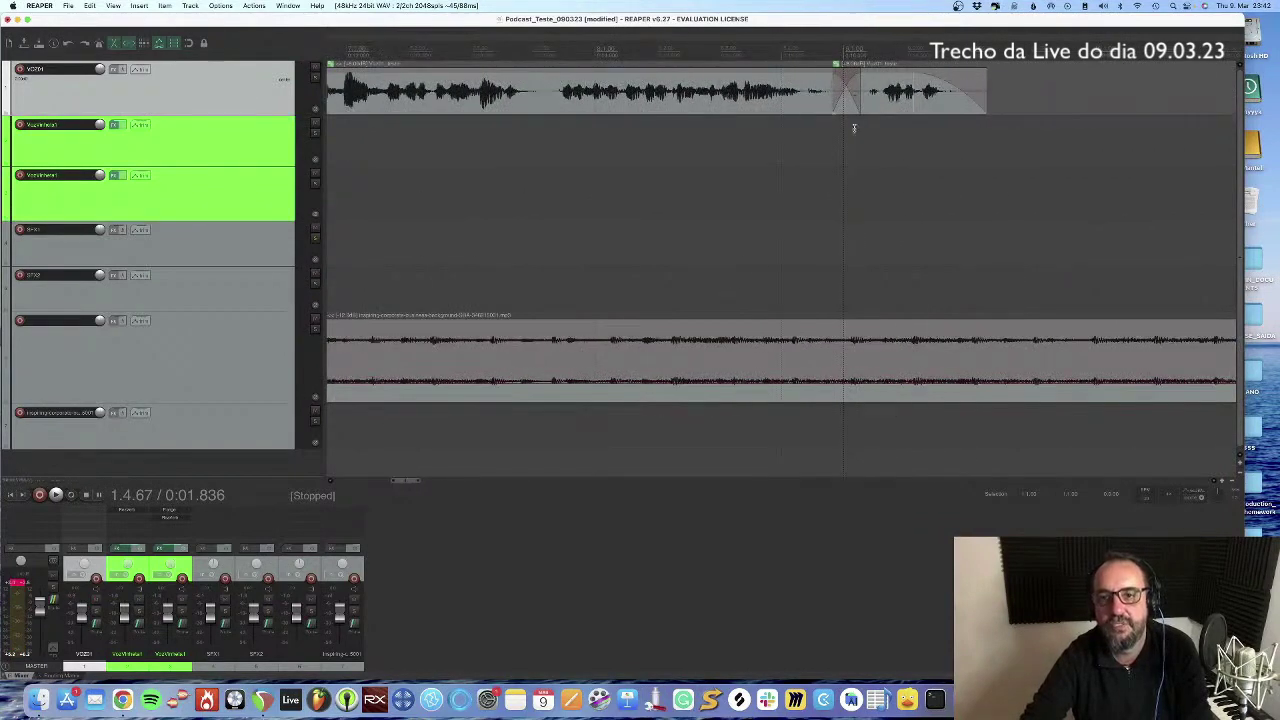
{"action": "scroll", "coordinate": [854, 128], "scroll_direction": "left", "scroll_amount": 20}
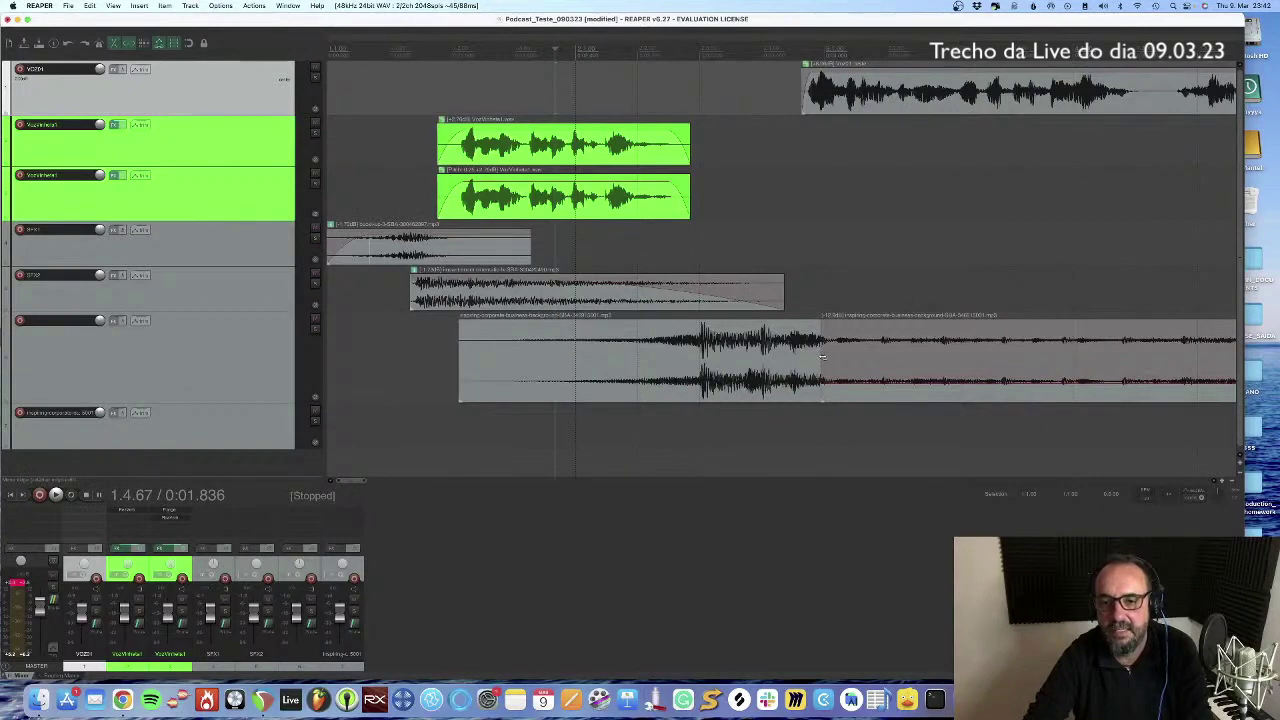
{"action": "left_click", "coordinate": [823, 356]}
{"action": "left_click_drag", "start_coordinate": [822, 356], "coordinate": [790, 358]}
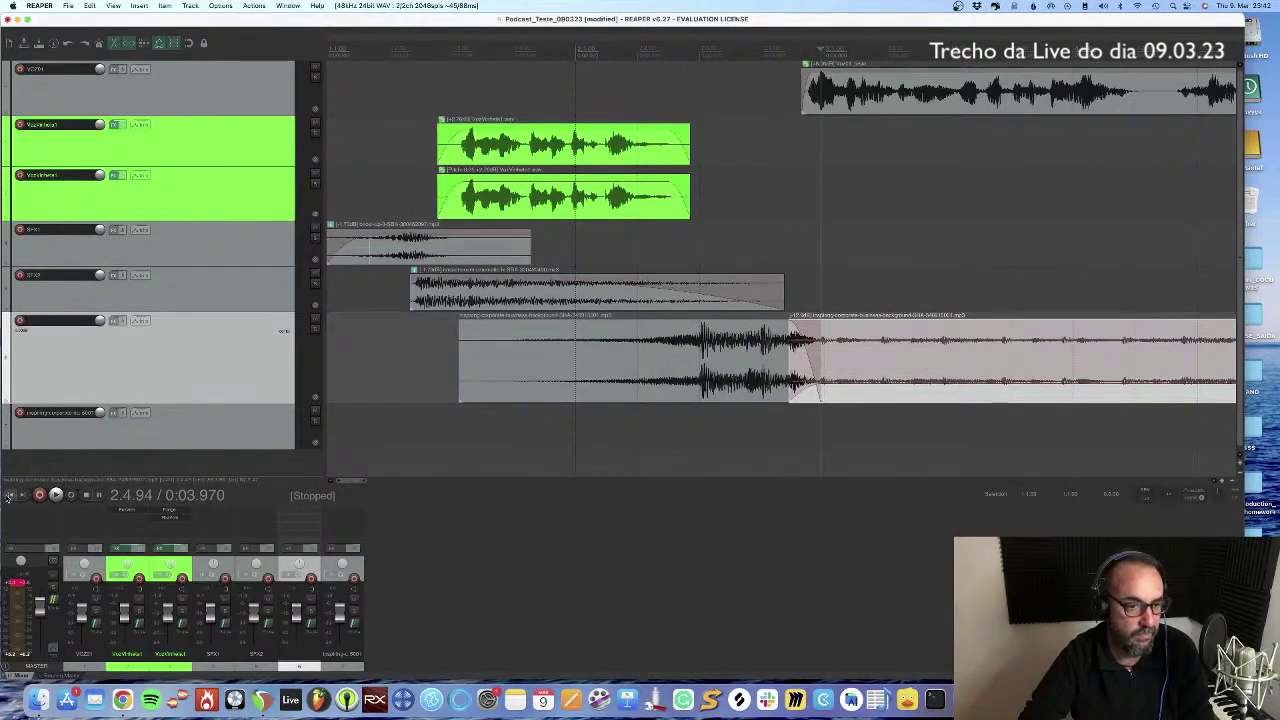
Step: Play the intro from the start and reduce the volume of the quieter music clip further beneath the main voice
{"action": "key", "text": "space"}
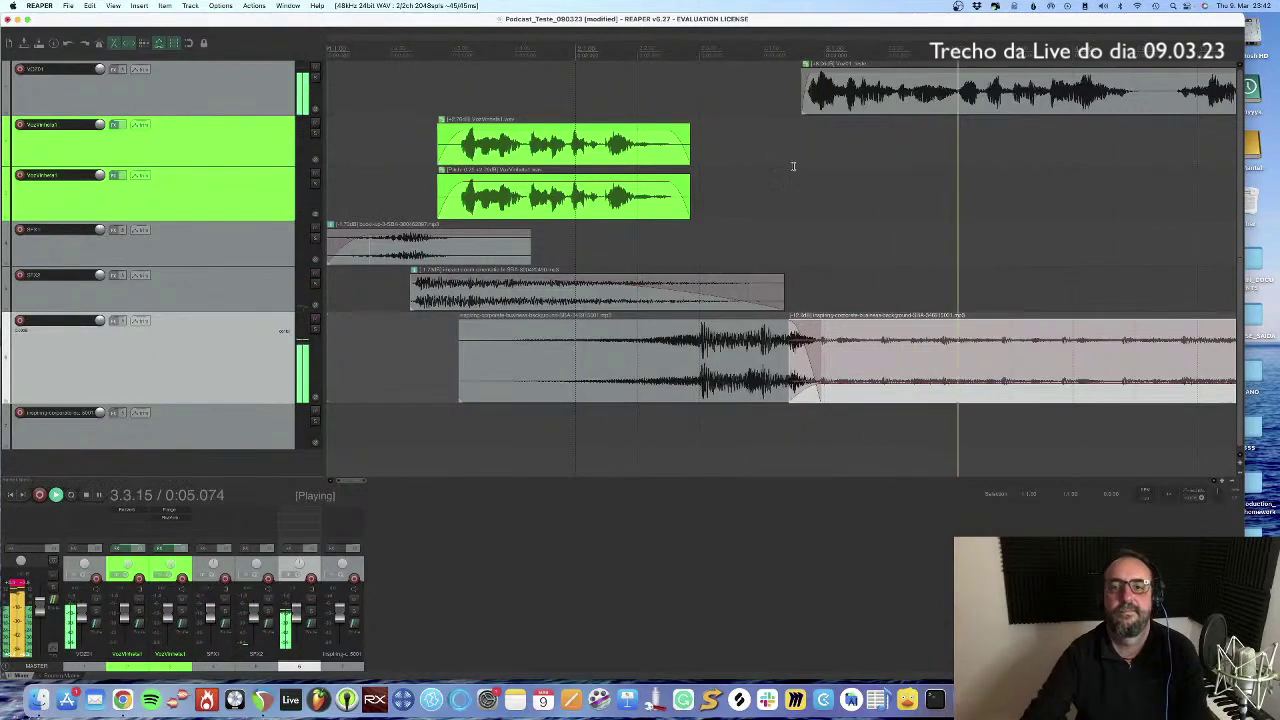
{"action": "scroll", "coordinate": [826, 166], "scroll_direction": "down", "scroll_amount": 5}
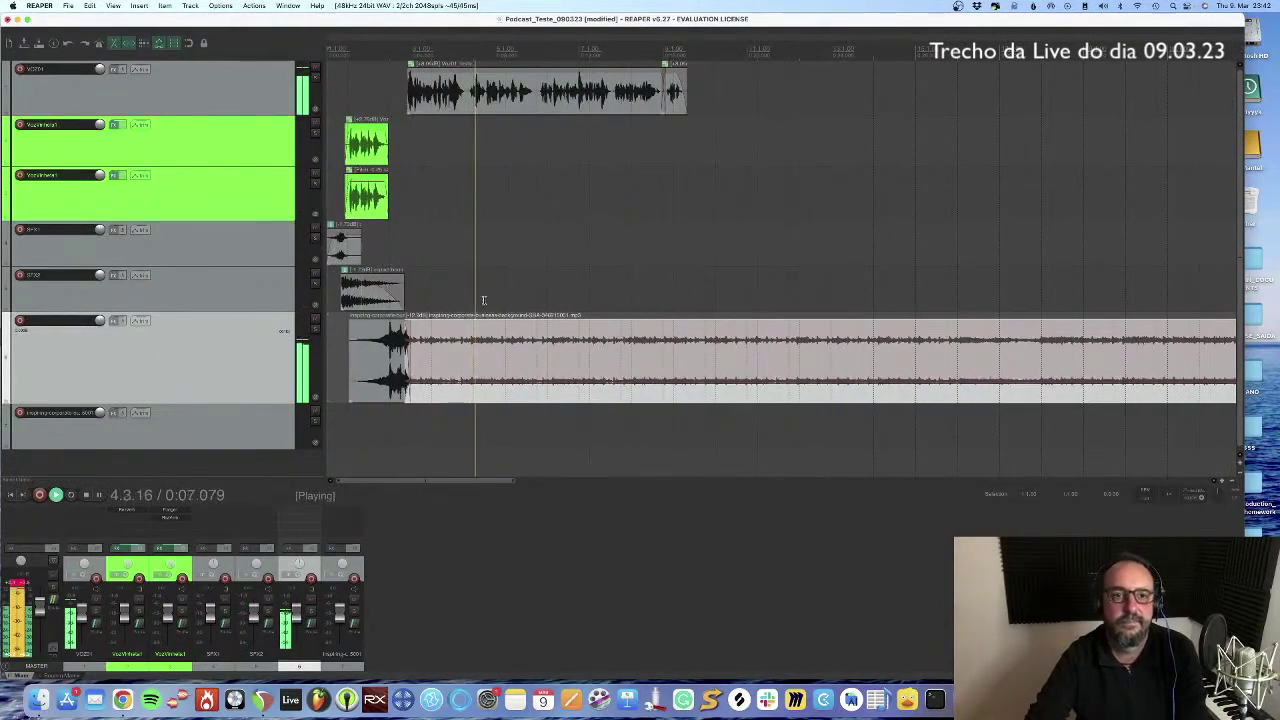
{"action": "left_click_drag", "start_coordinate": [468, 381], "coordinate": [469, 390]}
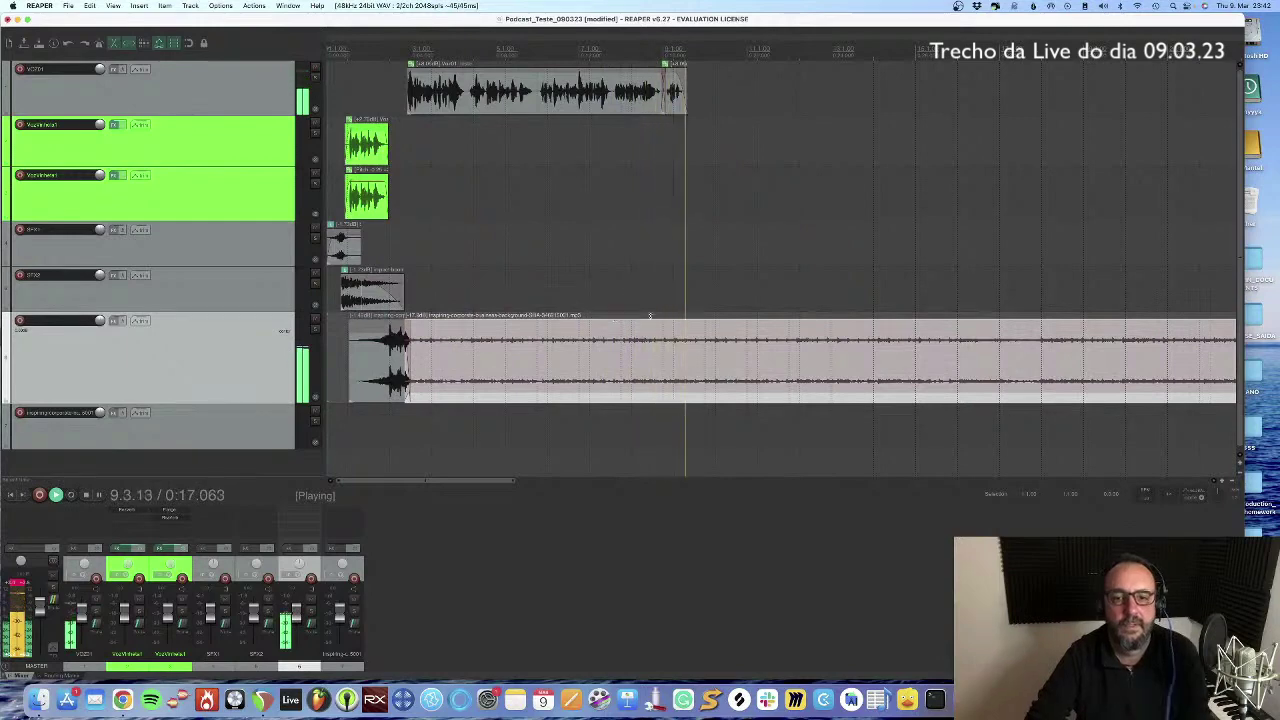
Step: Solo the background music track and listen to it around the end of the main voice for a suitable cut point
{"action": "left_click", "coordinate": [674, 274]}
{"action": "key", "text": "space"}
{"action": "scroll", "coordinate": [674, 274], "scroll_direction": "up", "scroll_amount": 3}
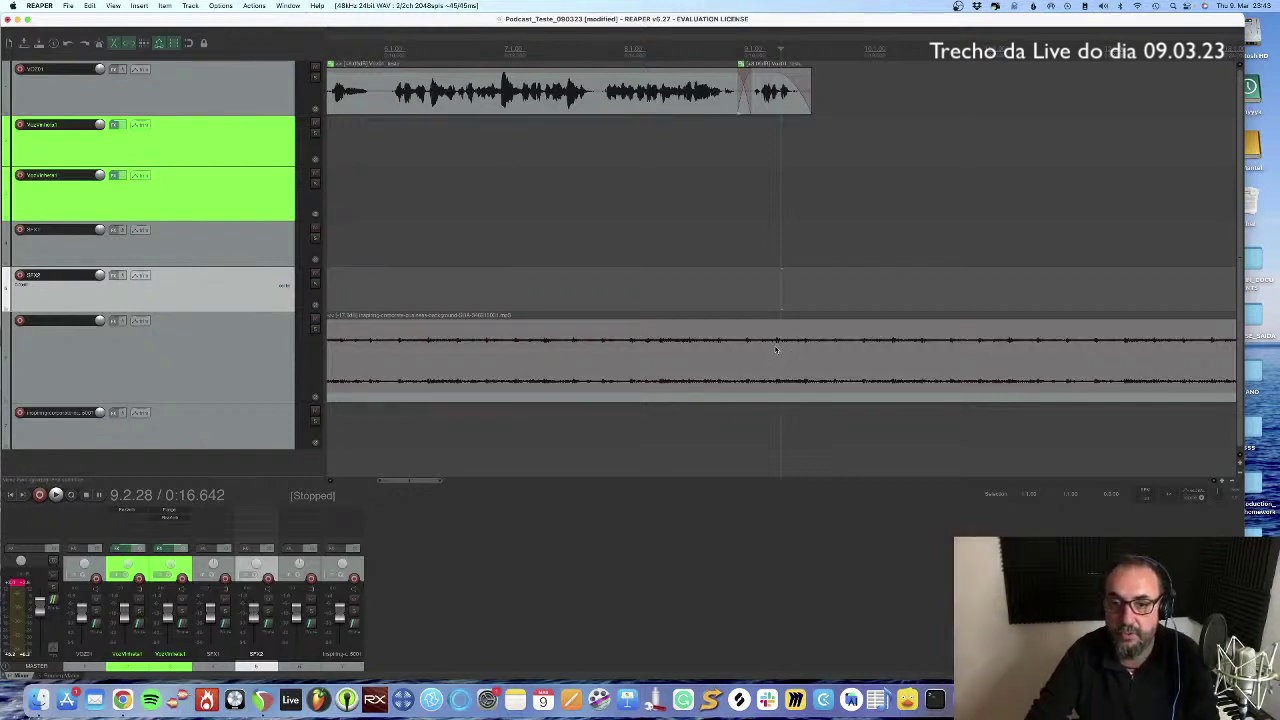
{"action": "left_click", "coordinate": [365, 372]}
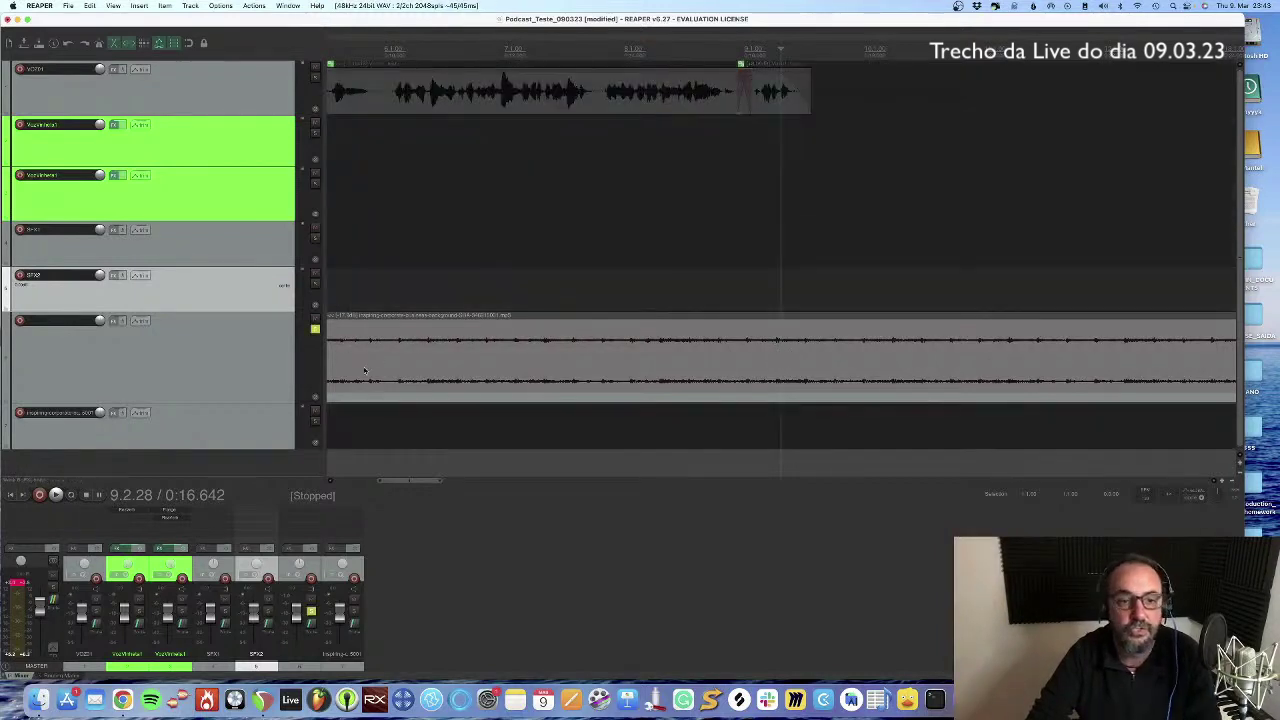
{"action": "left_click", "coordinate": [693, 360]}
{"action": "key", "text": "space"}
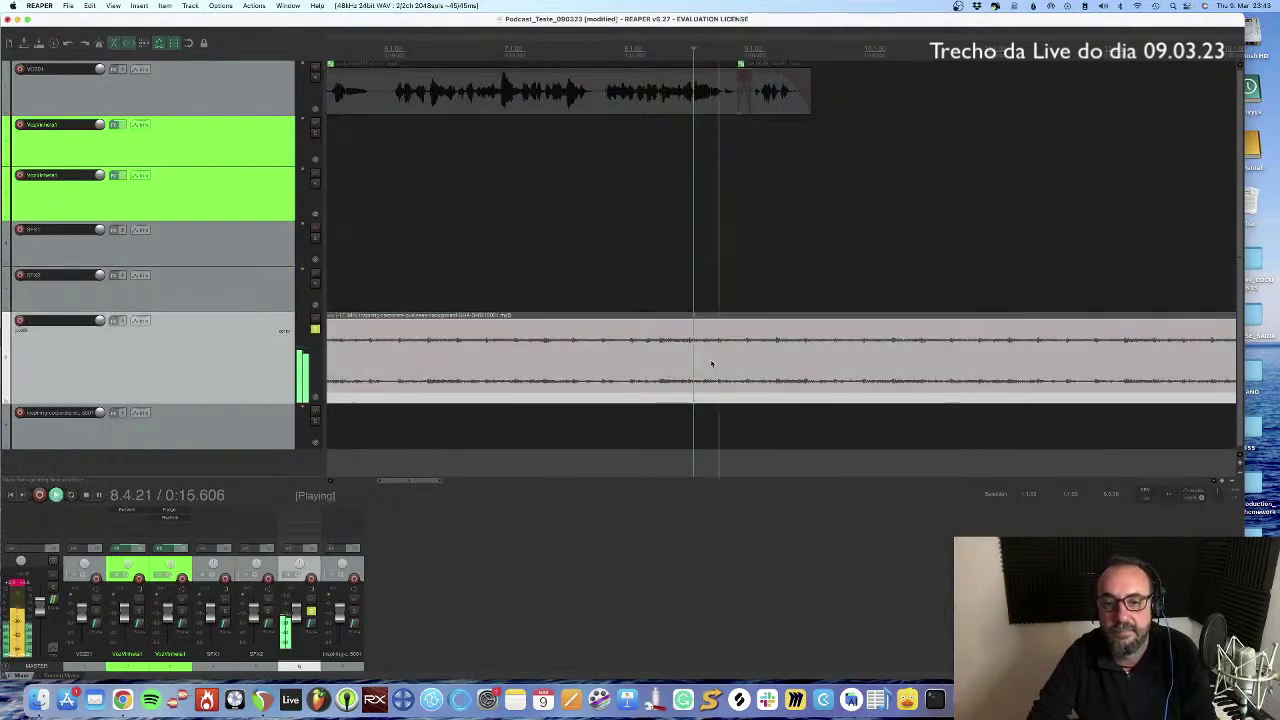
{"action": "key", "text": "space"}
{"action": "left_click", "coordinate": [775, 351]}
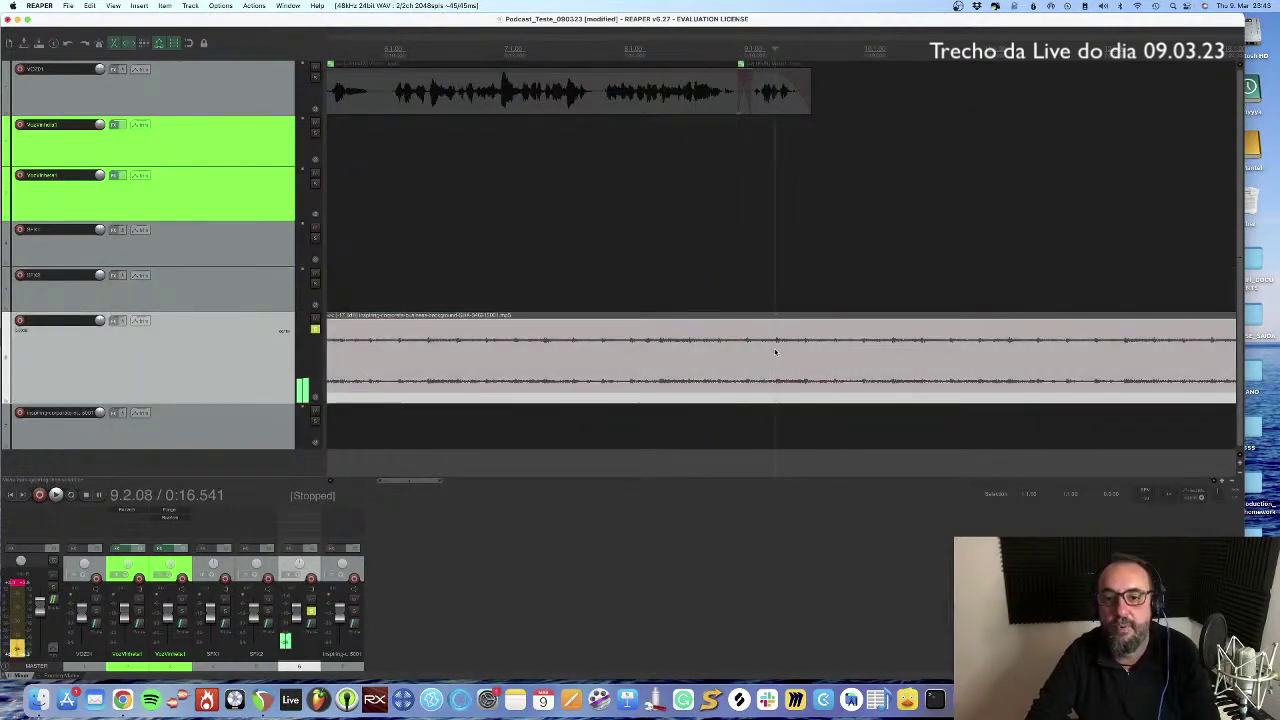
{"action": "left_click", "coordinate": [627, 357]}
{"action": "key", "text": "space"}
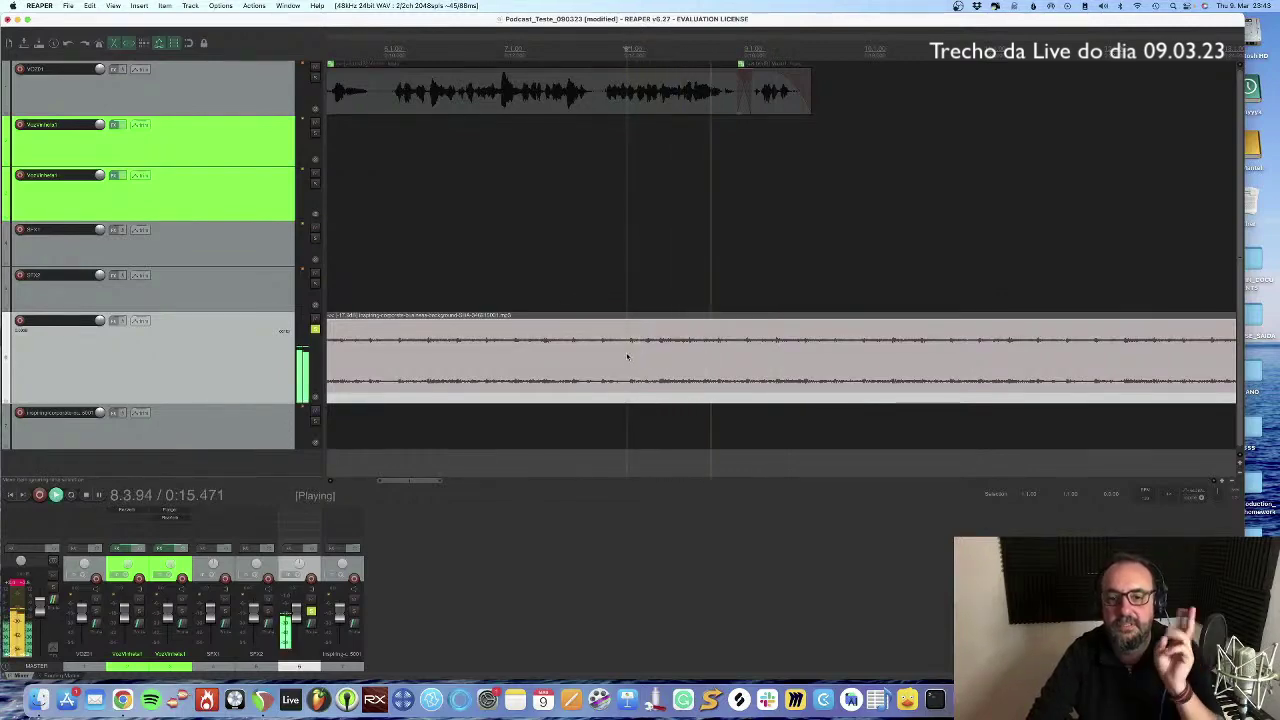
{"action": "key", "text": "space"}
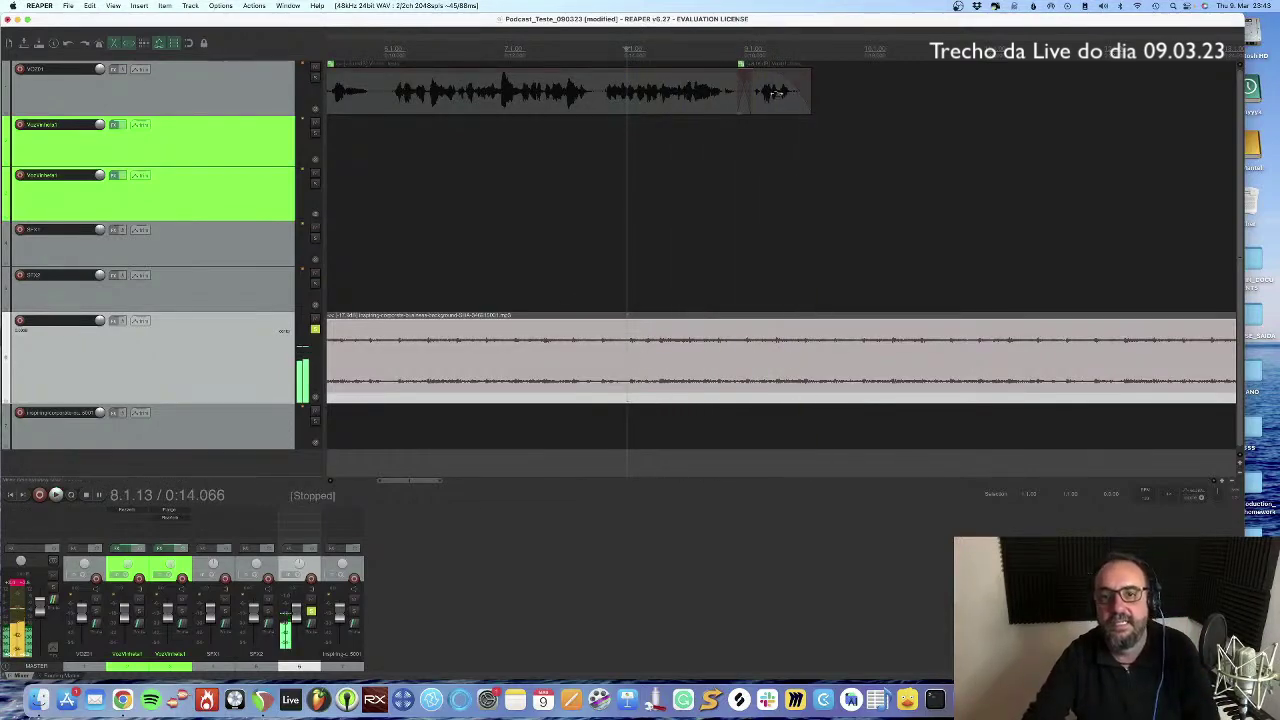
Step: Split the quieter music clip at about 16.555 s, near the end of the main voice, and turn off the track's solo
{"action": "left_click", "coordinate": [776, 347]}
{"action": "scroll", "coordinate": [774, 348], "scroll_direction": "up", "scroll_amount": 3}
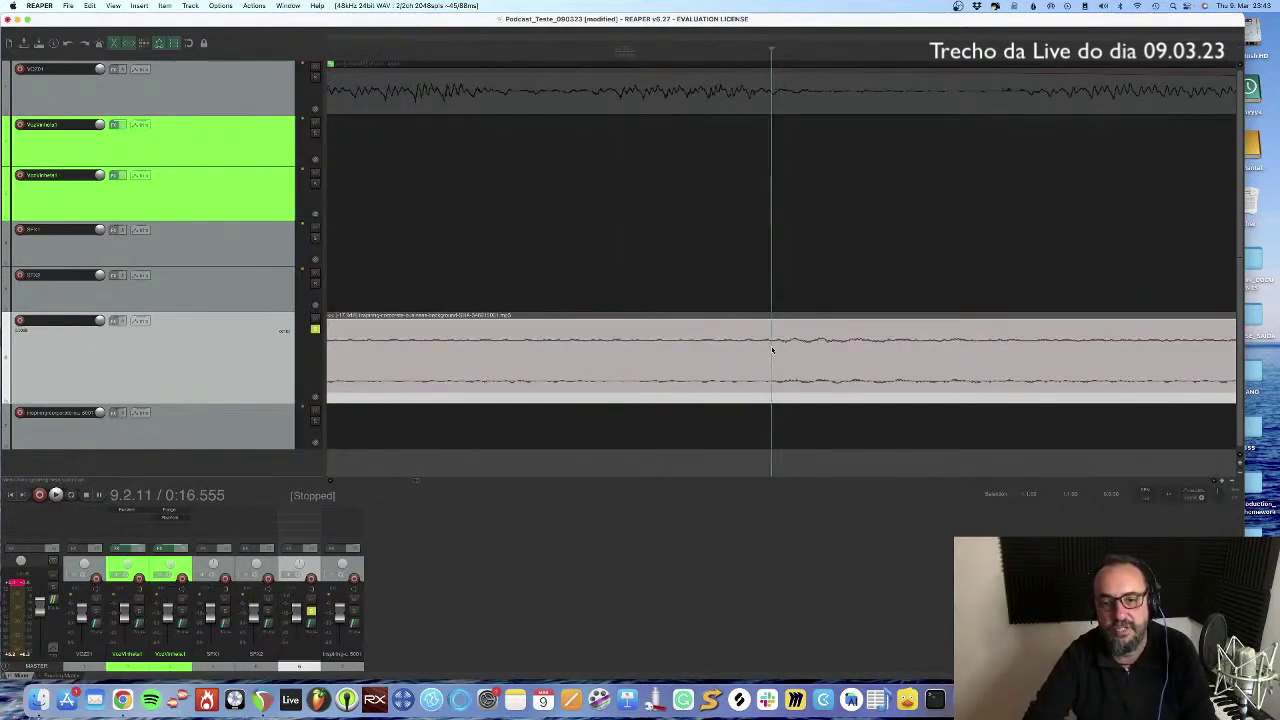
{"action": "key", "text": "s"}
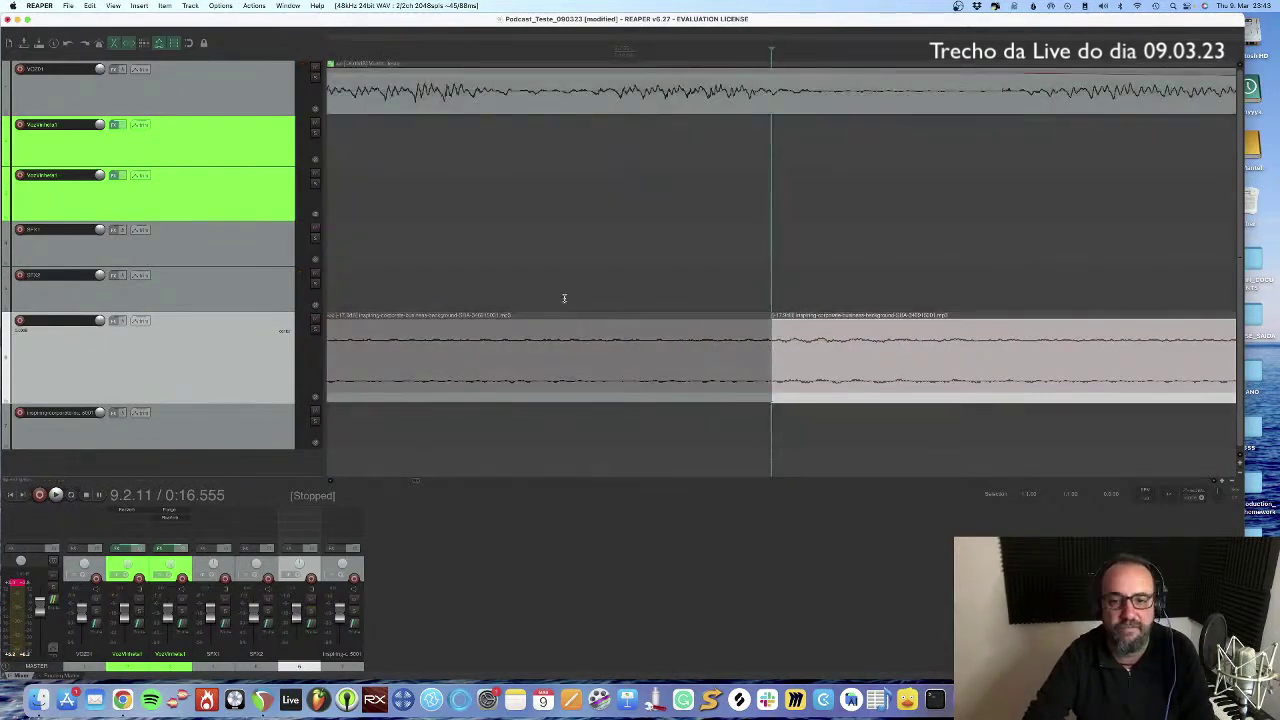
Step: Listen to the remaining music around 1:36 and near its end at about 2:44 for a suitable ending
{"action": "scroll", "coordinate": [563, 294], "scroll_direction": "down", "scroll_amount": 10}
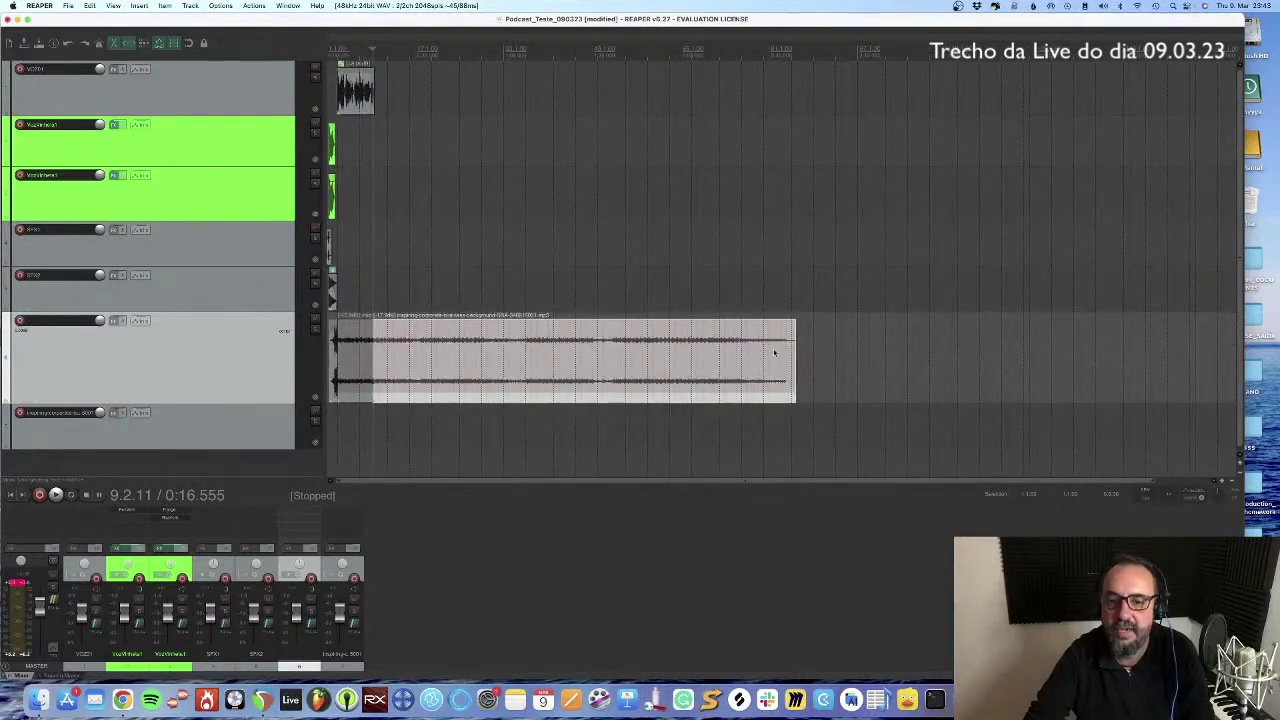
{"action": "scroll", "coordinate": [719, 373], "scroll_direction": "up", "scroll_amount": 2}
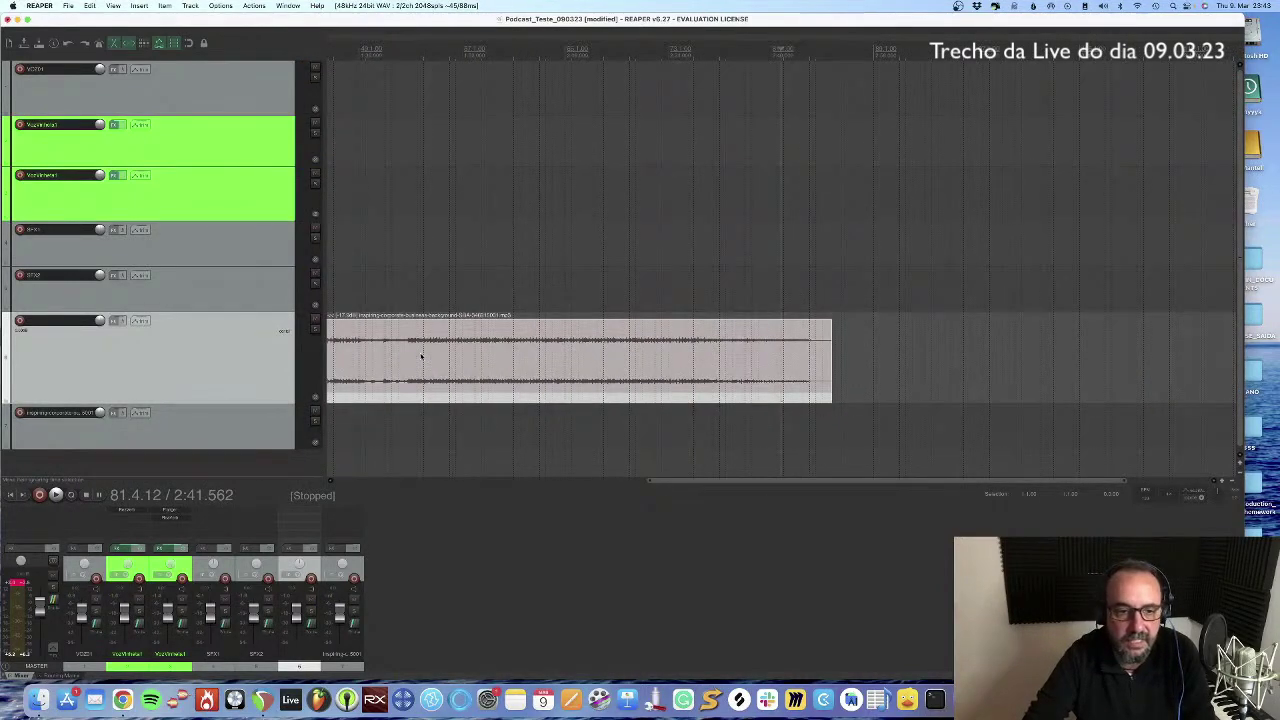
{"action": "scroll", "coordinate": [355, 348], "scroll_direction": "up", "scroll_amount": 3}
{"action": "key", "text": "space"}
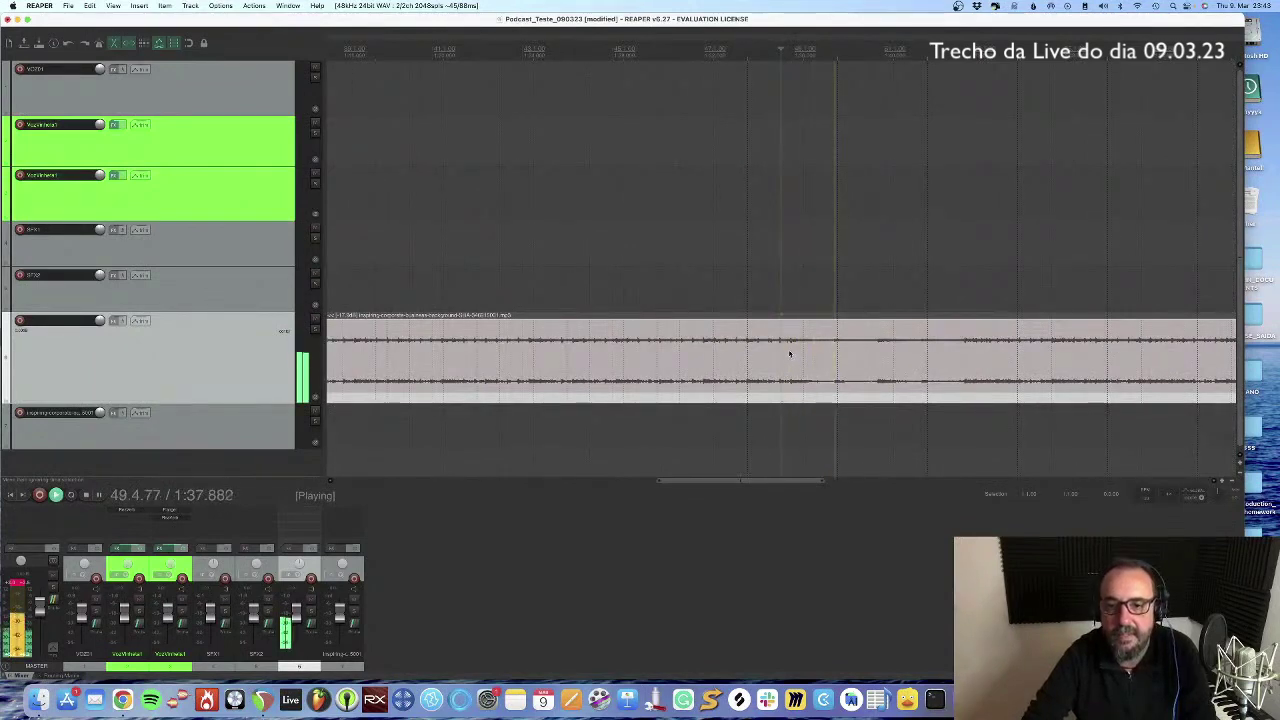
{"action": "key", "text": "space"}
{"action": "scroll", "coordinate": [789, 353], "scroll_direction": "up", "scroll_amount": 1}
{"action": "scroll", "coordinate": [789, 353], "scroll_direction": "up", "scroll_amount": 2}
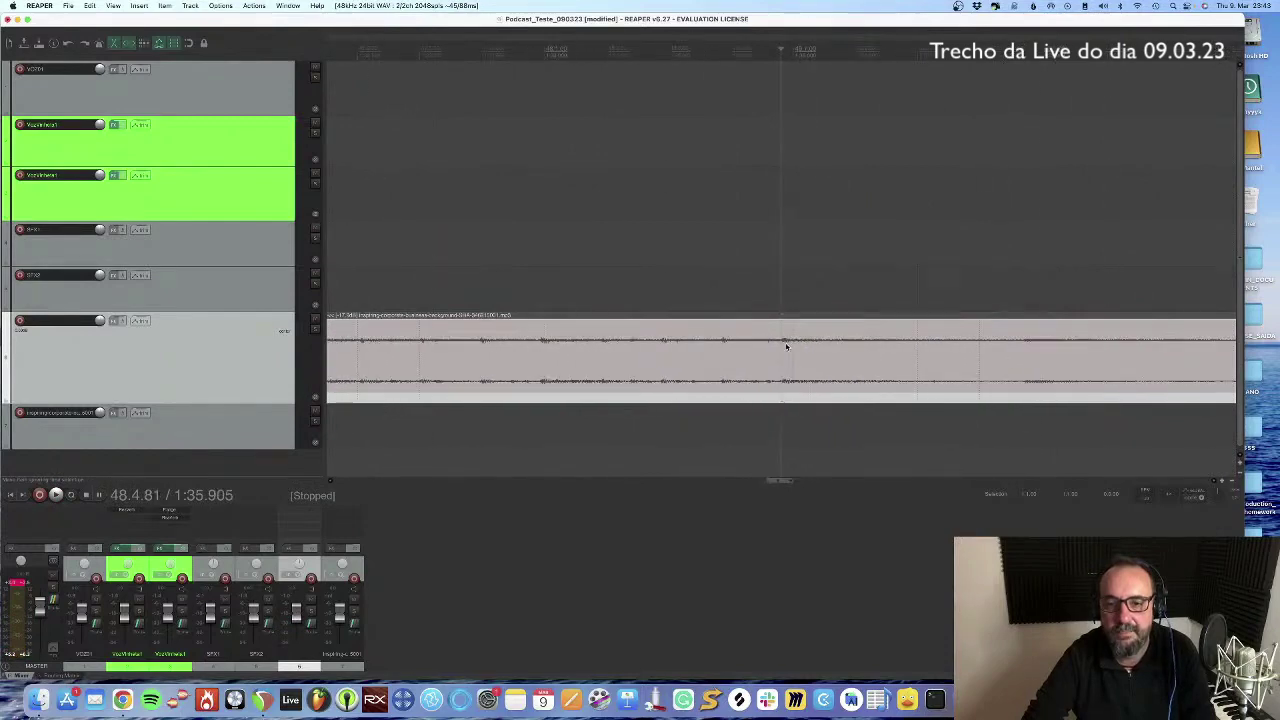
{"action": "scroll", "coordinate": [787, 347], "scroll_direction": "down", "scroll_amount": 5}
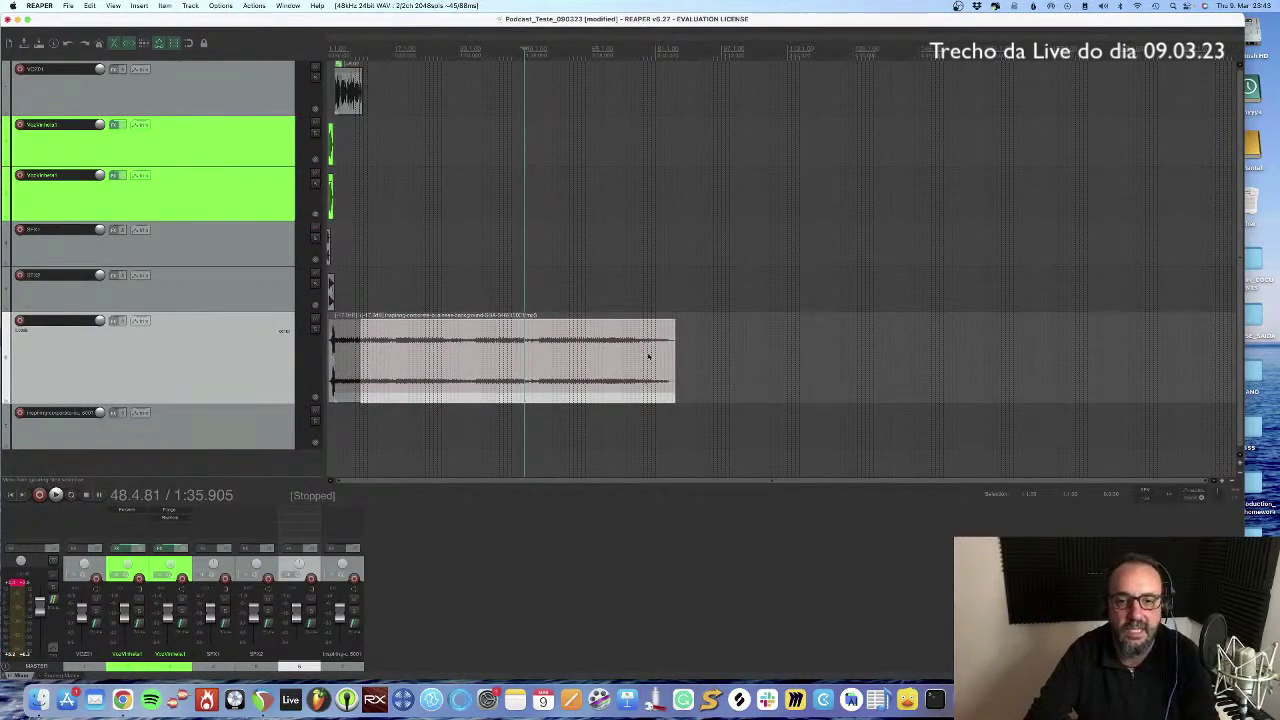
{"action": "scroll", "coordinate": [665, 351], "scroll_direction": "up", "scroll_amount": 2}
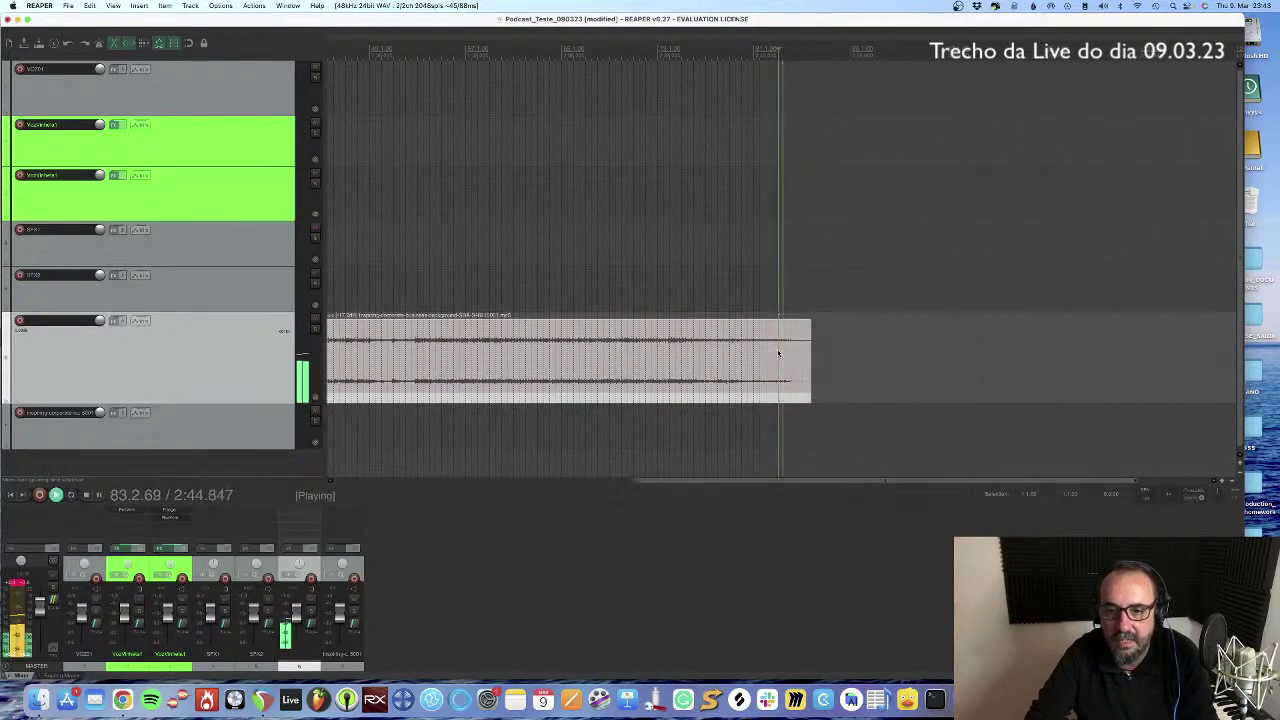
{"action": "scroll", "coordinate": [778, 352], "scroll_direction": "up", "scroll_amount": 1}
{"action": "scroll", "coordinate": [778, 352], "scroll_direction": "up", "scroll_amount": 2}
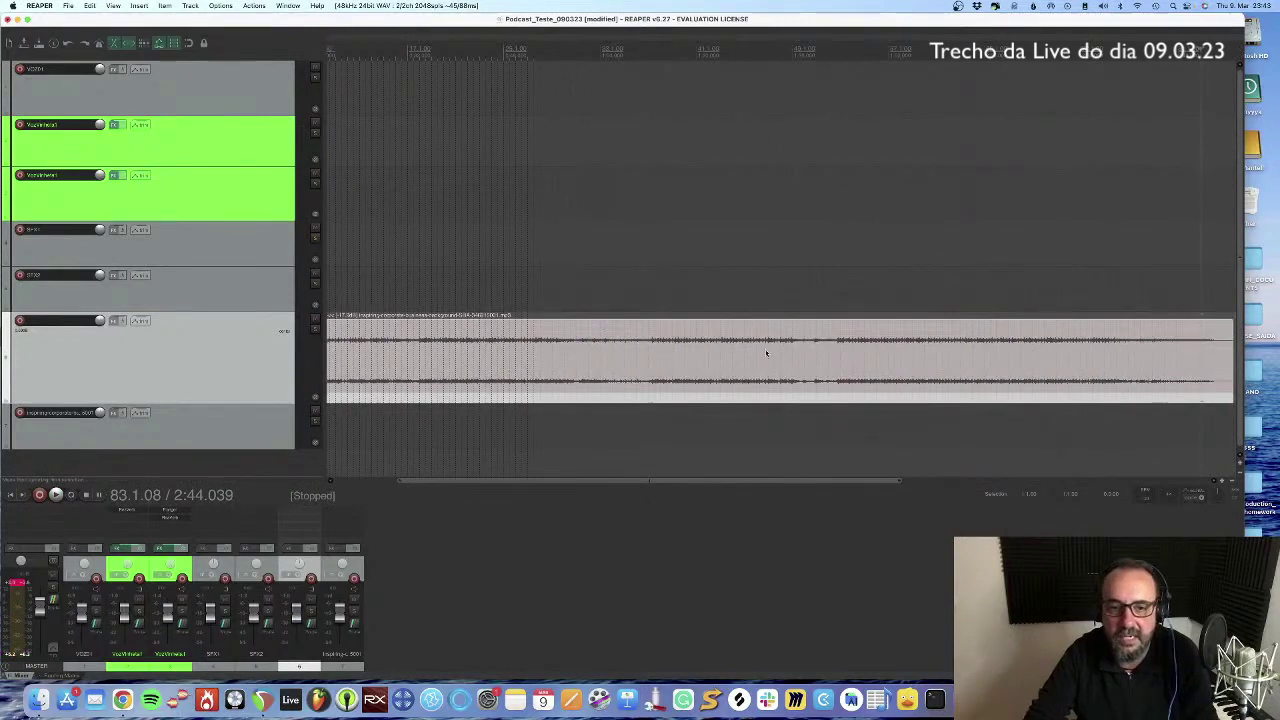
Step: Split the remaining music just before its break near 1:35.9 and delete the section between there and the 16.555 s cut
{"action": "left_click", "coordinate": [787, 357]}
{"action": "key", "text": "space"}
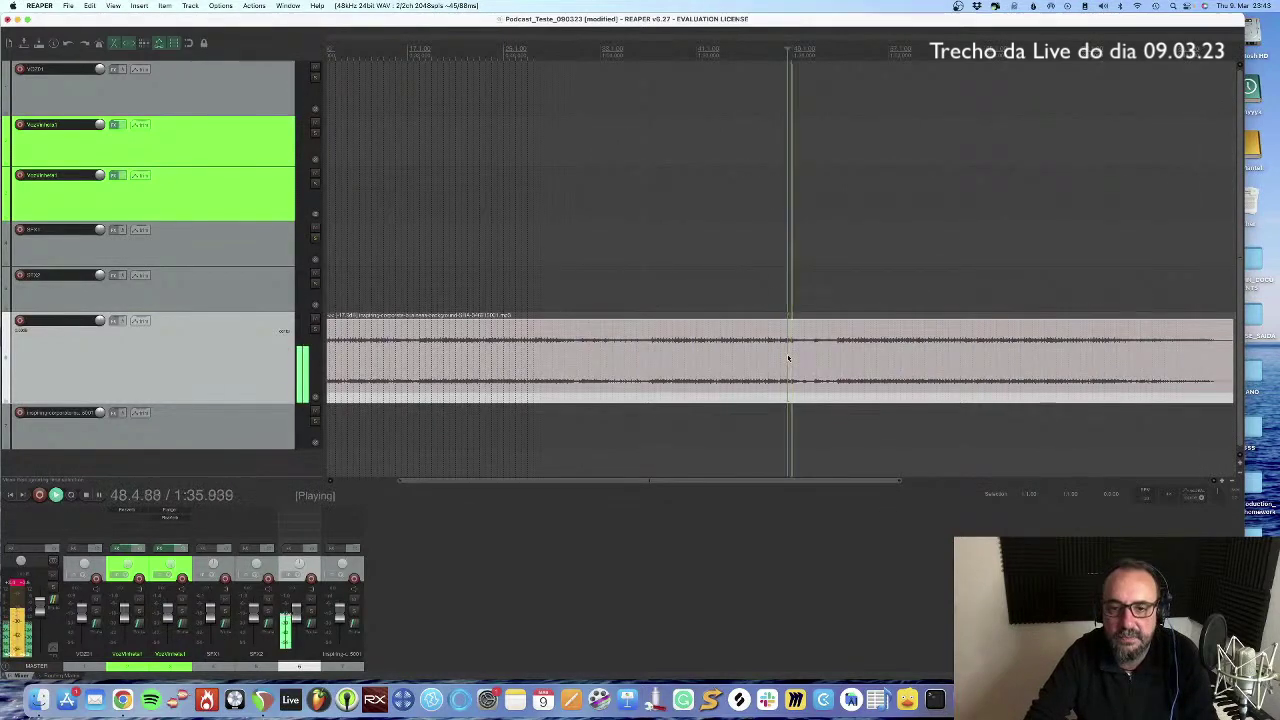
{"action": "key", "text": "space"}
{"action": "scroll", "coordinate": [791, 356], "scroll_direction": "up", "scroll_amount": 3}
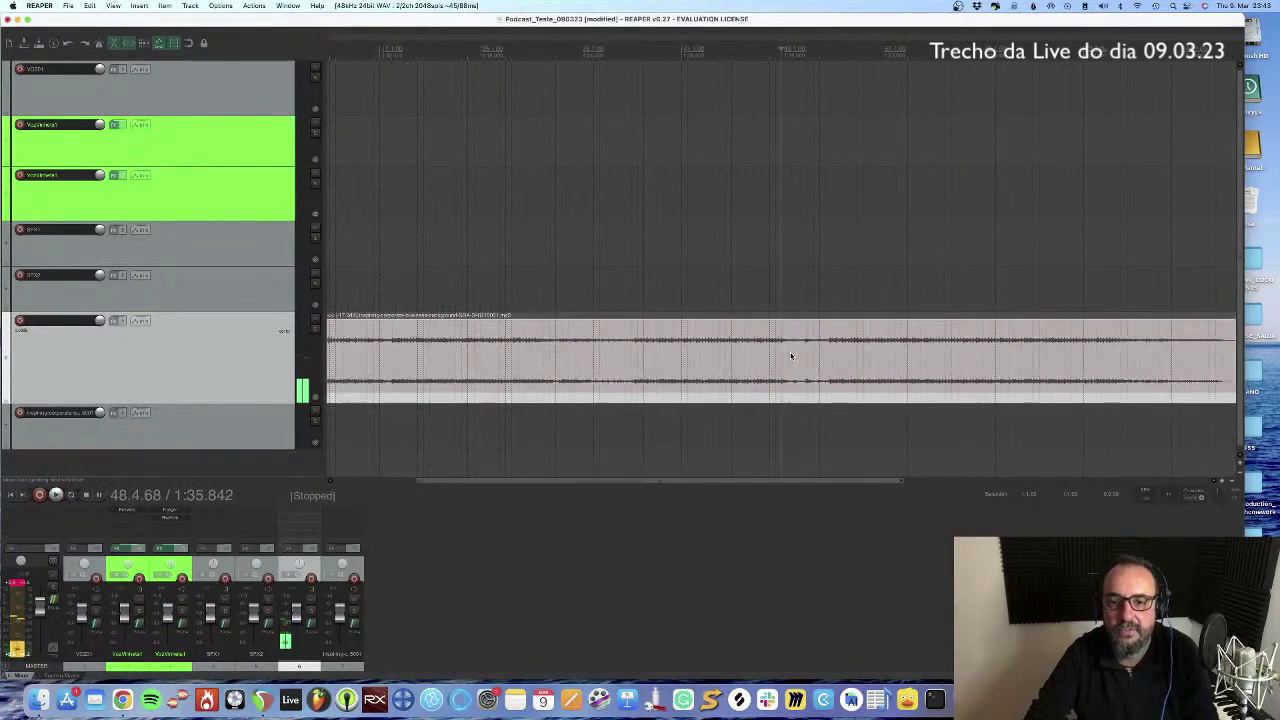
{"action": "scroll", "coordinate": [811, 351], "scroll_direction": "up", "scroll_amount": 2}
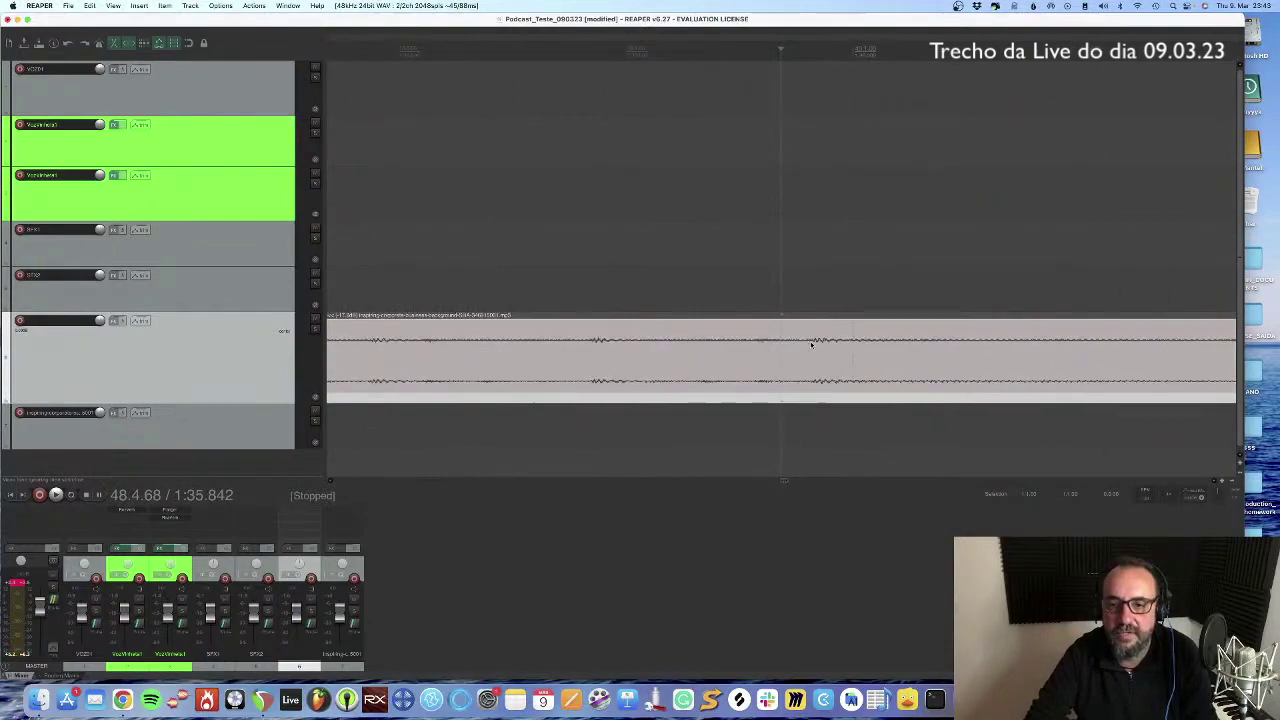
{"action": "scroll", "coordinate": [617, 360], "scroll_direction": "down", "scroll_amount": 6}
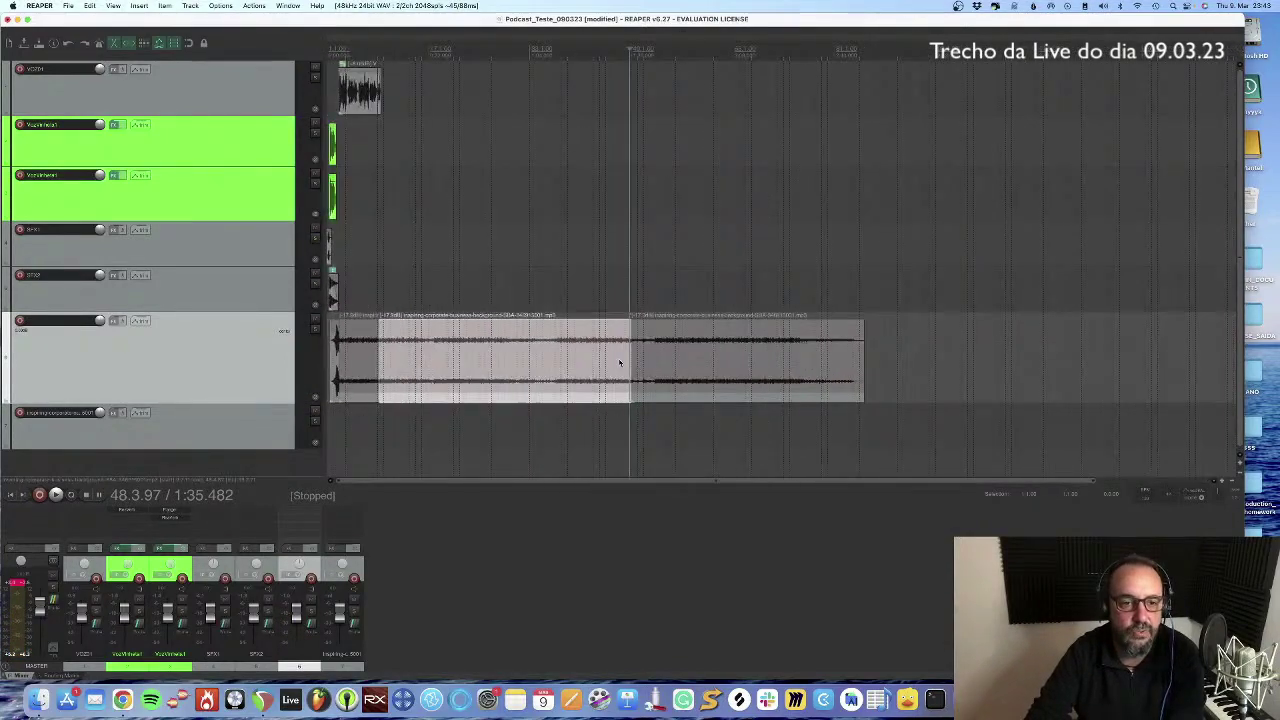
{"action": "left_click", "coordinate": [629, 356]}
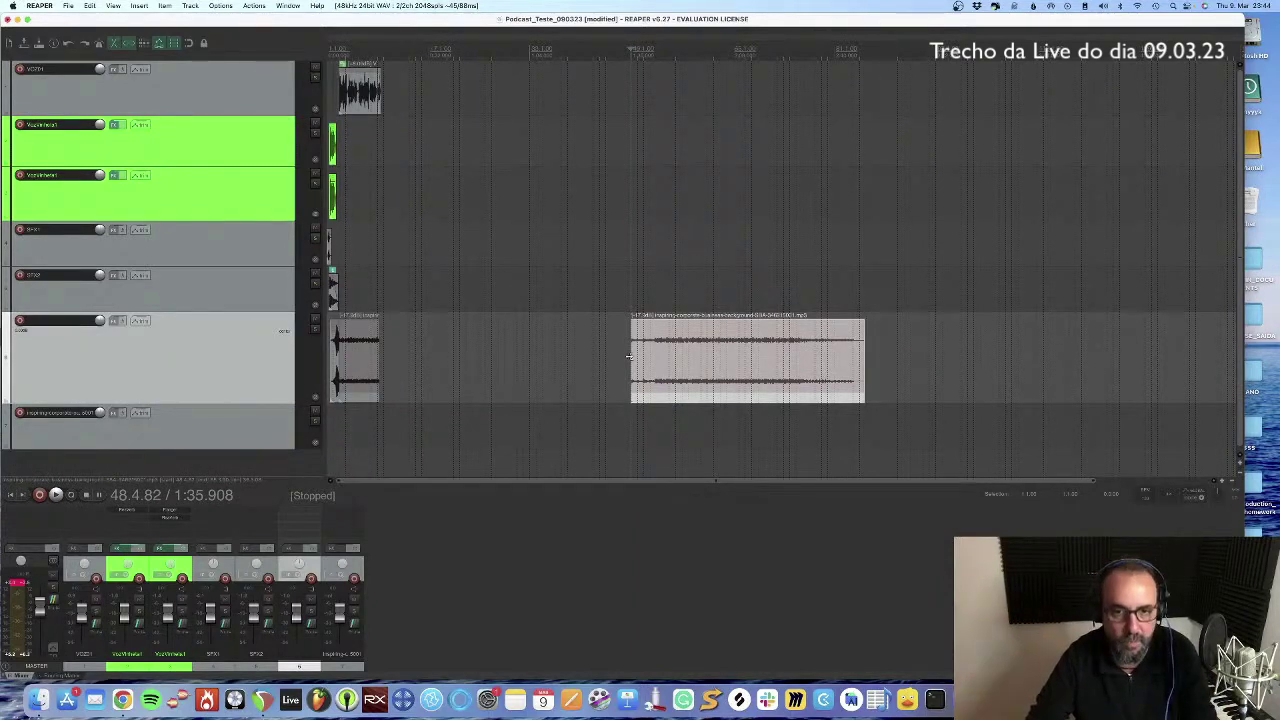
Step: Cut the remaining ending section and paste it at about 16.555 s, directly after the quieter music clip
{"action": "key", "text": "Delete"}
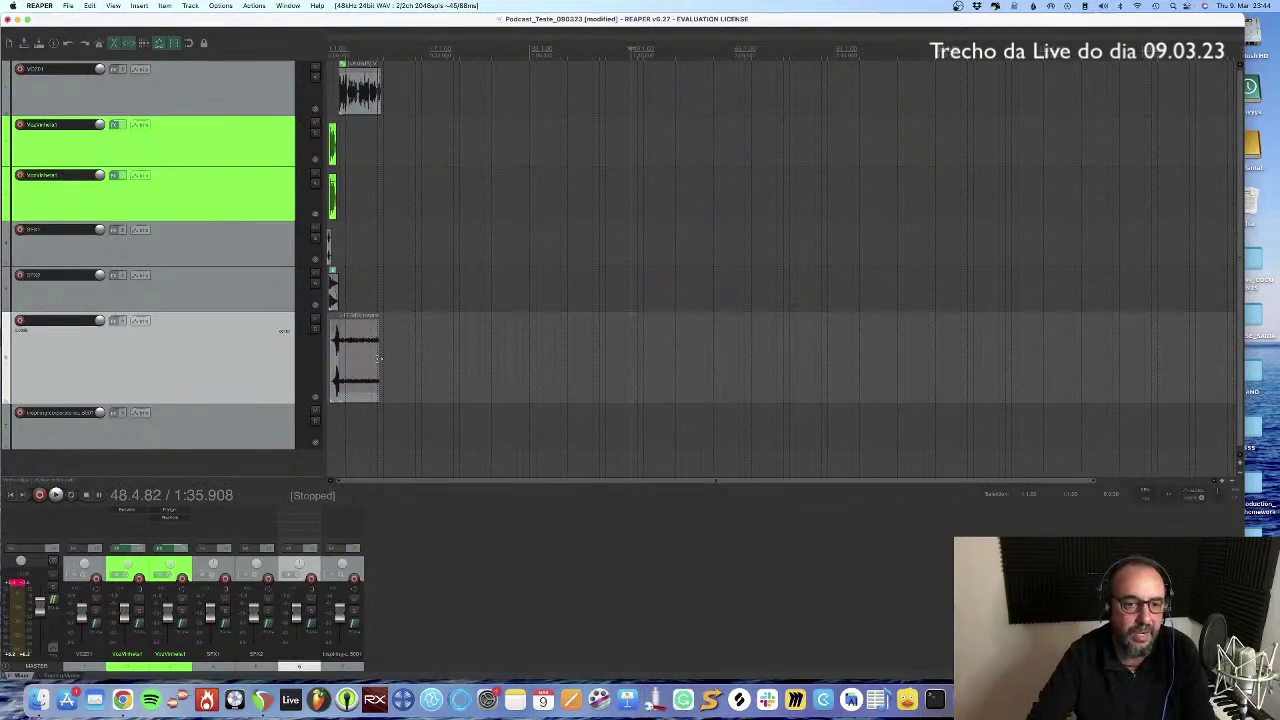
{"action": "left_click", "coordinate": [380, 358]}
{"action": "scroll", "coordinate": [379, 358], "scroll_direction": "up", "scroll_amount": 8}
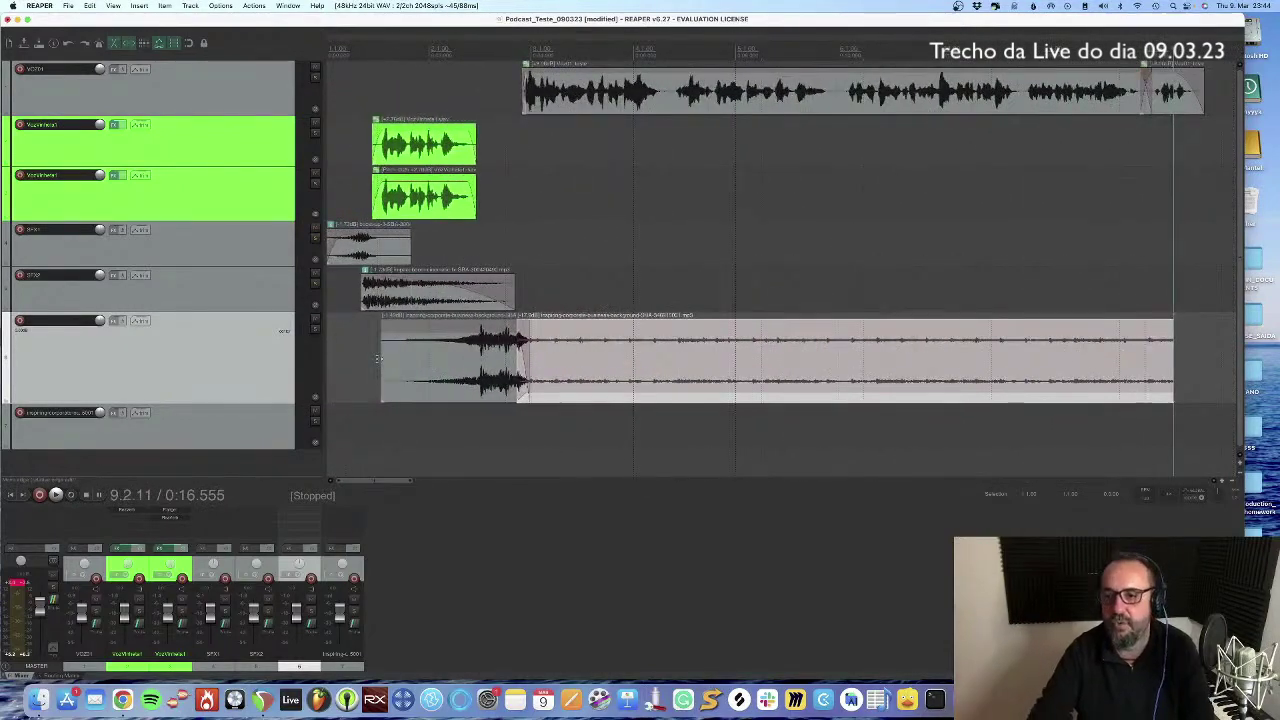
{"action": "key", "text": "End"}
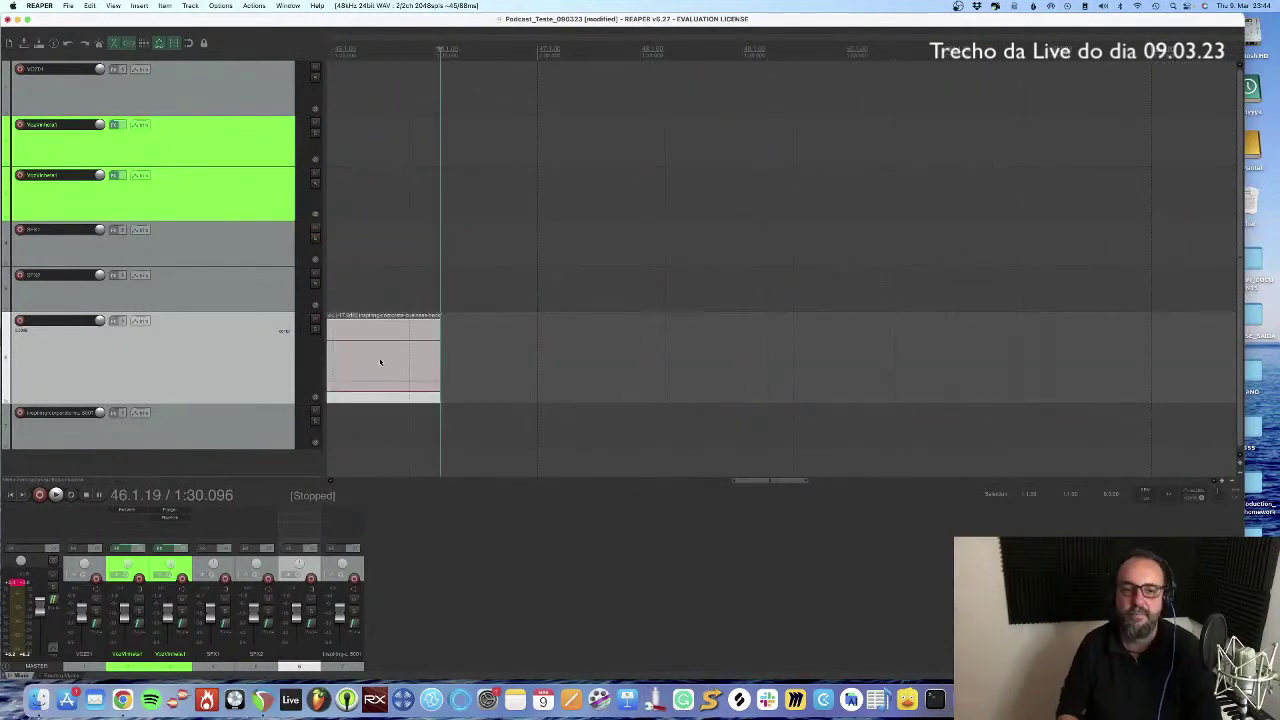
{"action": "scroll", "coordinate": [430, 345], "scroll_direction": "left", "scroll_amount": 15}
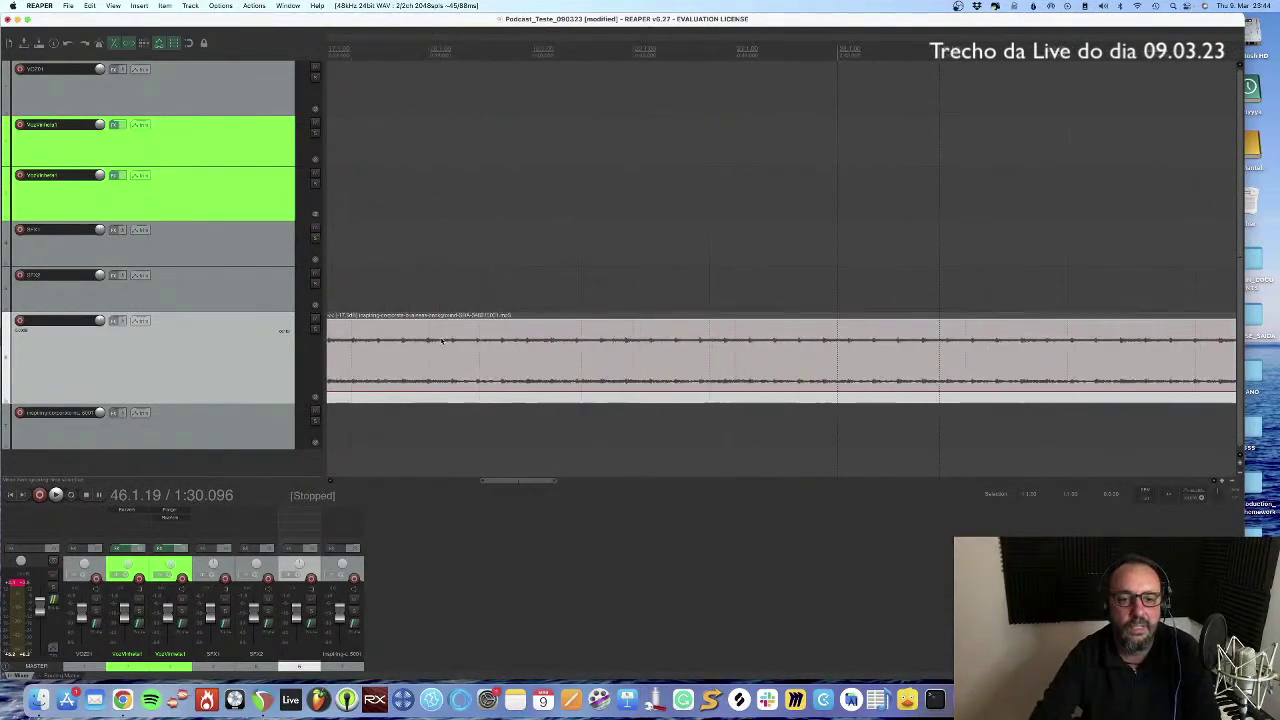
{"action": "scroll", "coordinate": [441, 342], "scroll_direction": "down", "scroll_amount": 10}
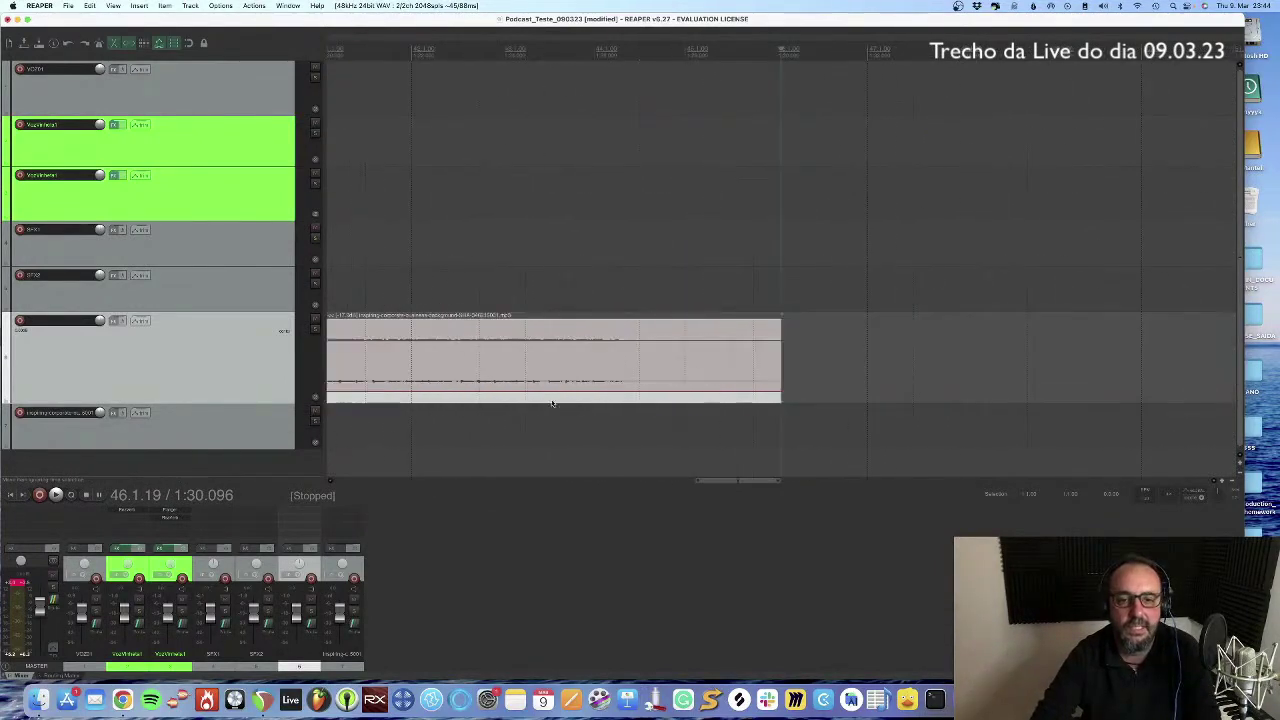
Step: Solo the music track and play across the join between the quieter clip and the pasted ending
{"action": "left_click", "coordinate": [390, 355]}
{"action": "scroll", "coordinate": [390, 355], "scroll_direction": "up", "scroll_amount": 5}
{"action": "left_click", "coordinate": [624, 364]}
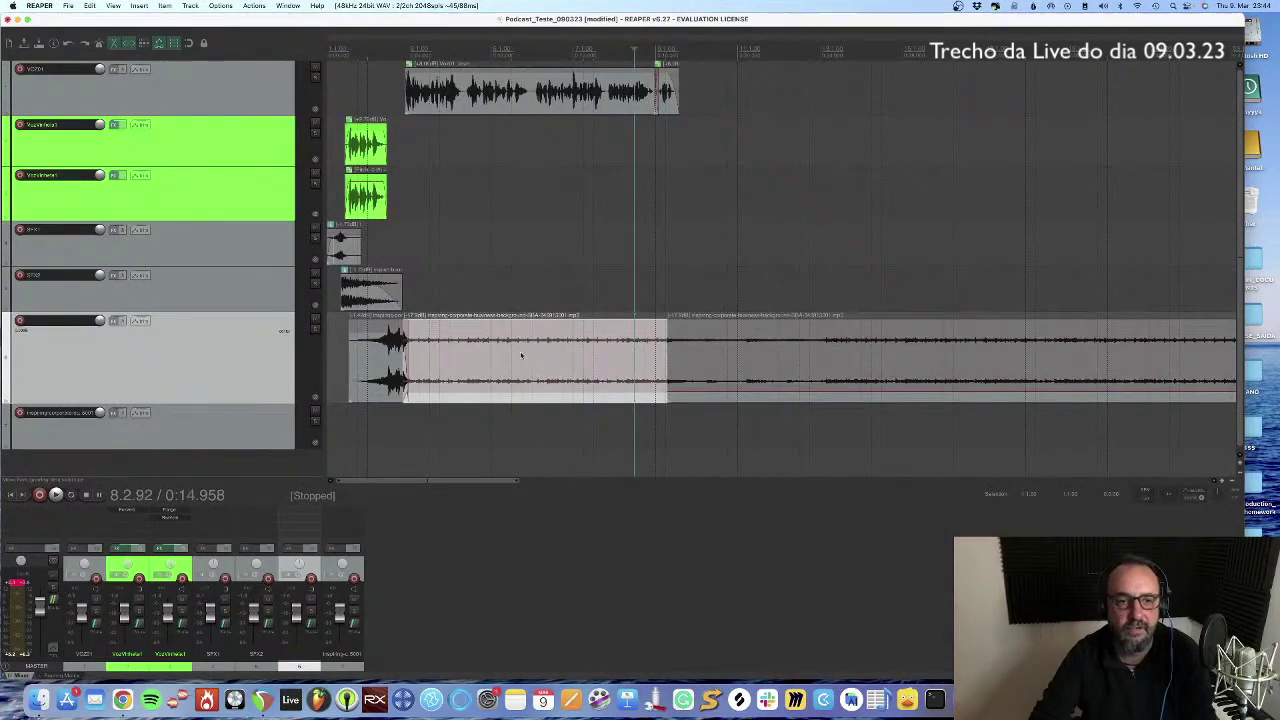
{"action": "key", "text": "space"}
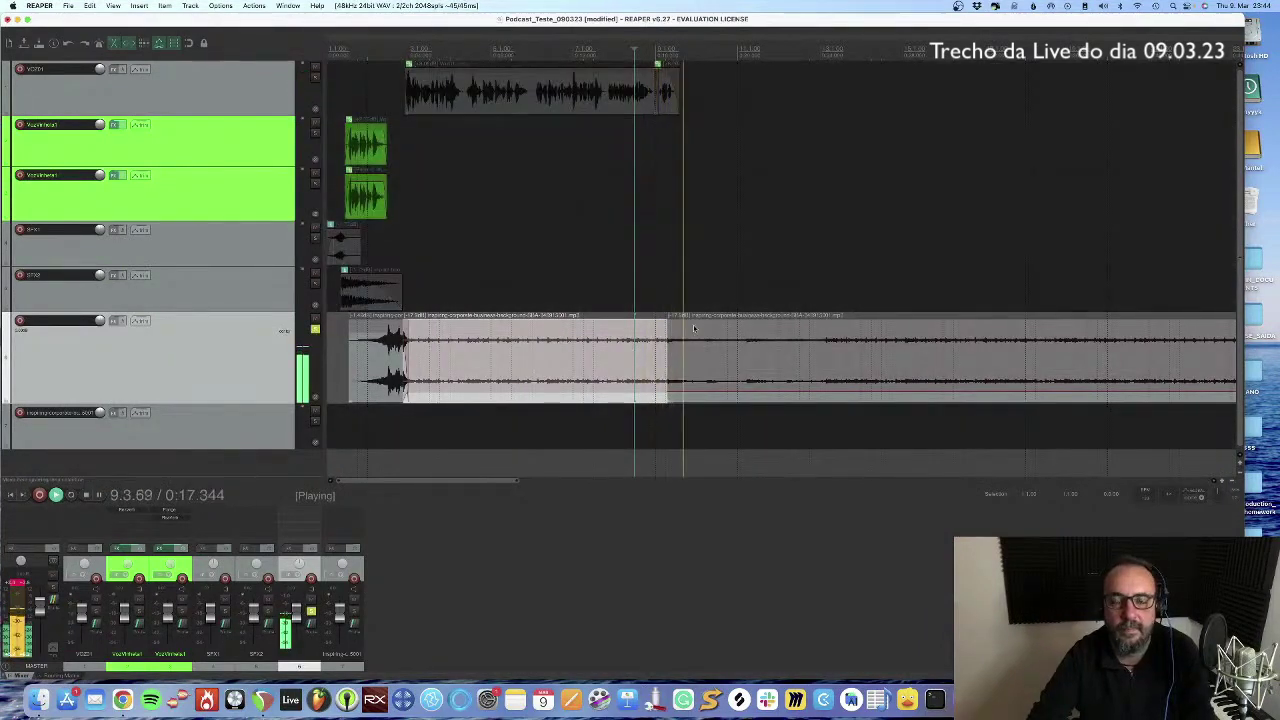
{"action": "left_click", "coordinate": [725, 350]}
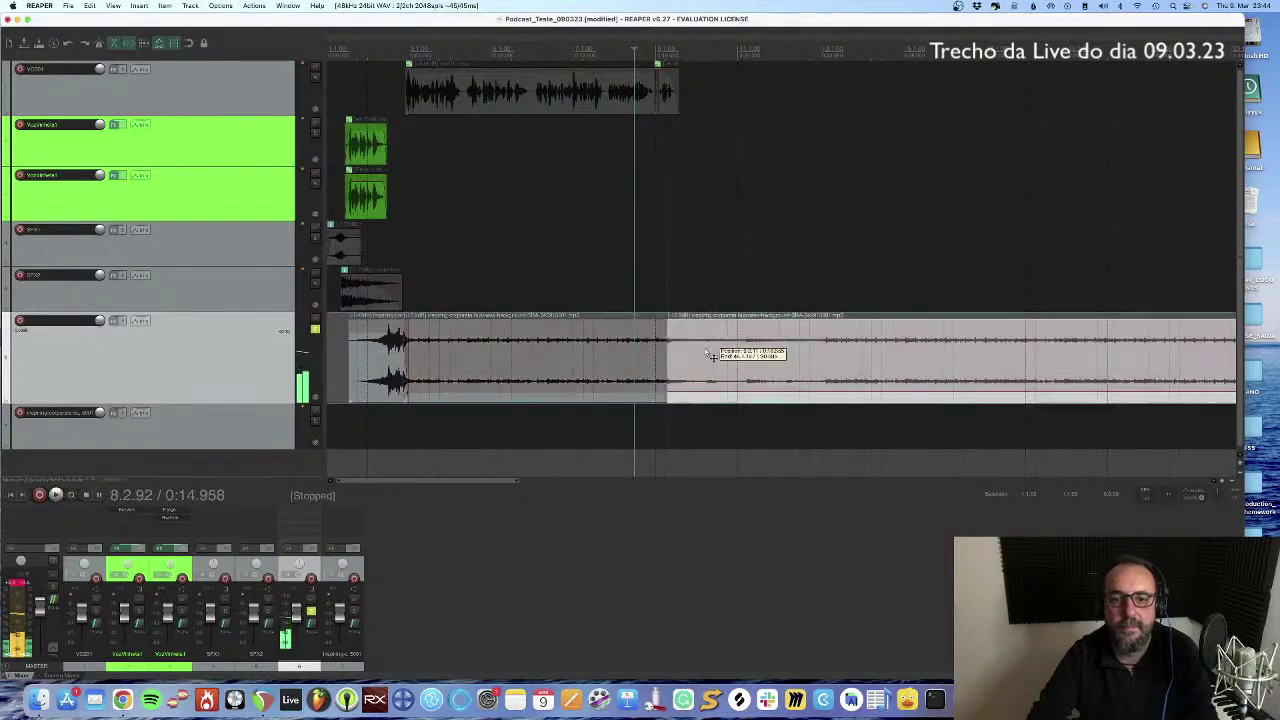
{"action": "key", "text": "space"}
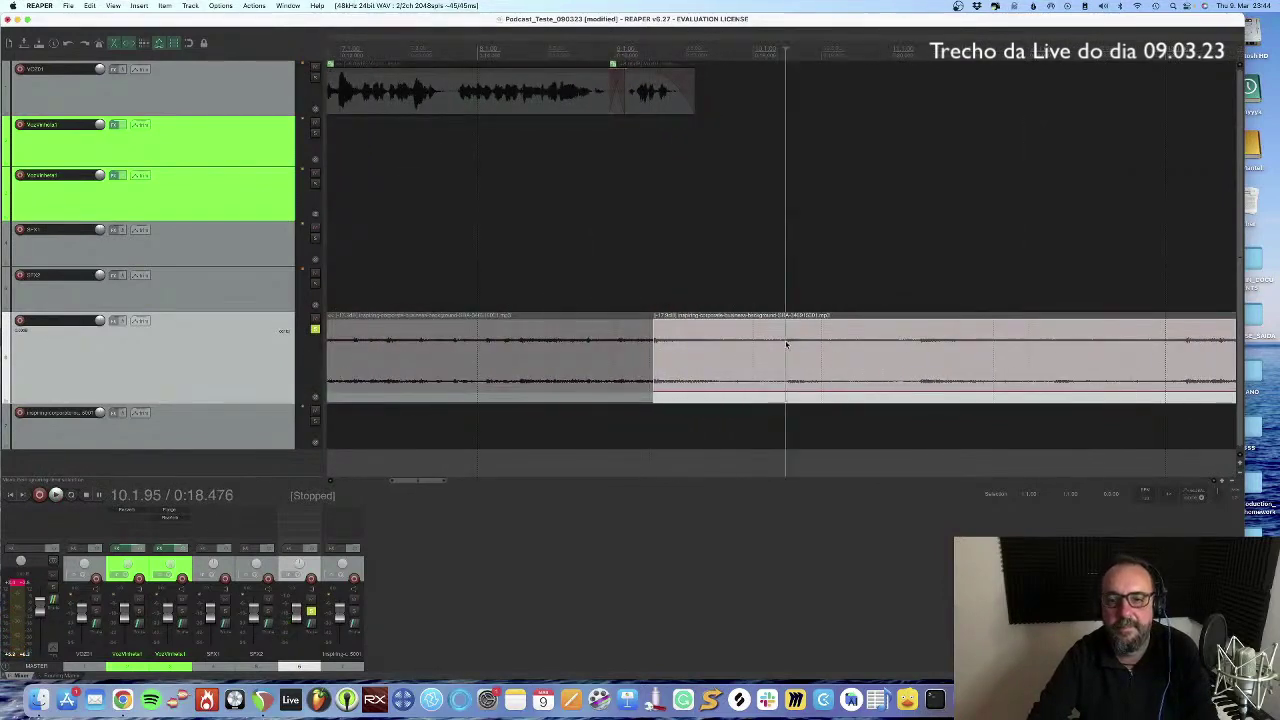
Step: Split the pasted ending at about 18.476 s, delete everything after it, and add a short fade-out to the end
{"action": "key", "text": "s"}
{"action": "key", "text": "Delete"}
{"action": "left_click_drag", "start_coordinate": [786, 320], "coordinate": [758, 324]}
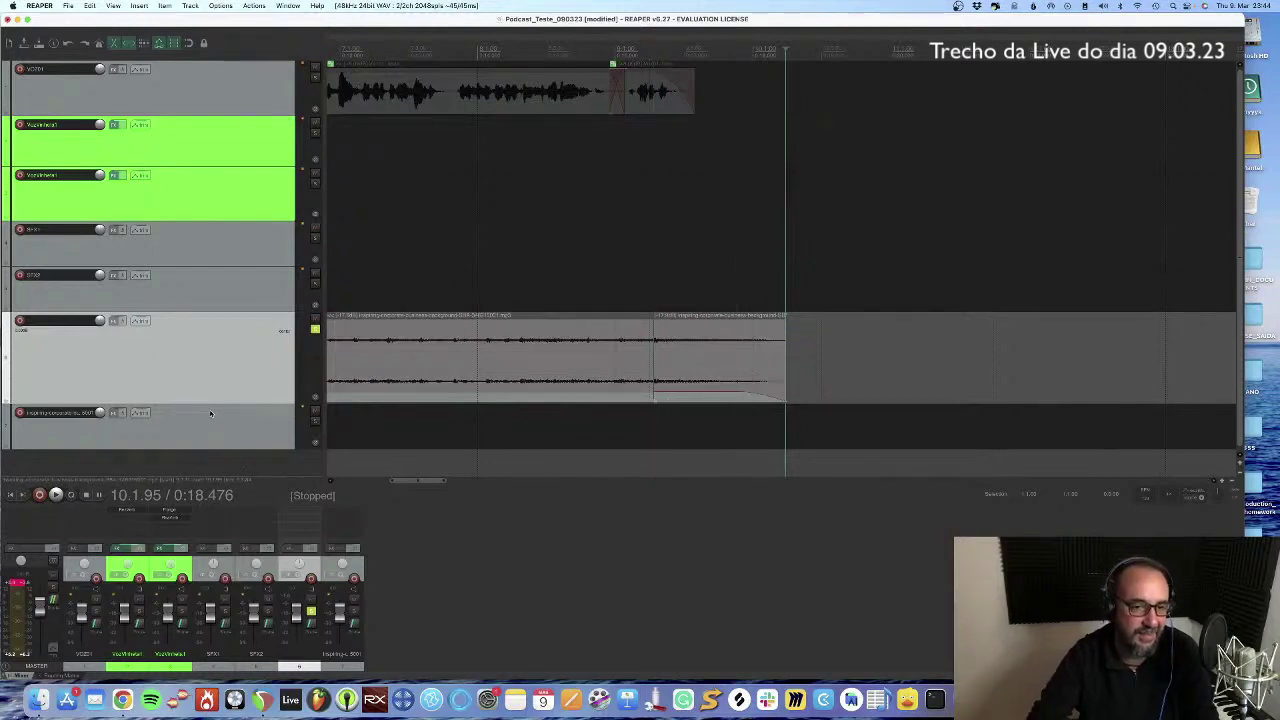
Step: Reduce the height of the track above the music and play the soloed music through the join
{"action": "left_click_drag", "start_coordinate": [194, 311], "coordinate": [194, 298]}
{"action": "left_click", "coordinate": [503, 336]}
{"action": "key", "text": "space"}
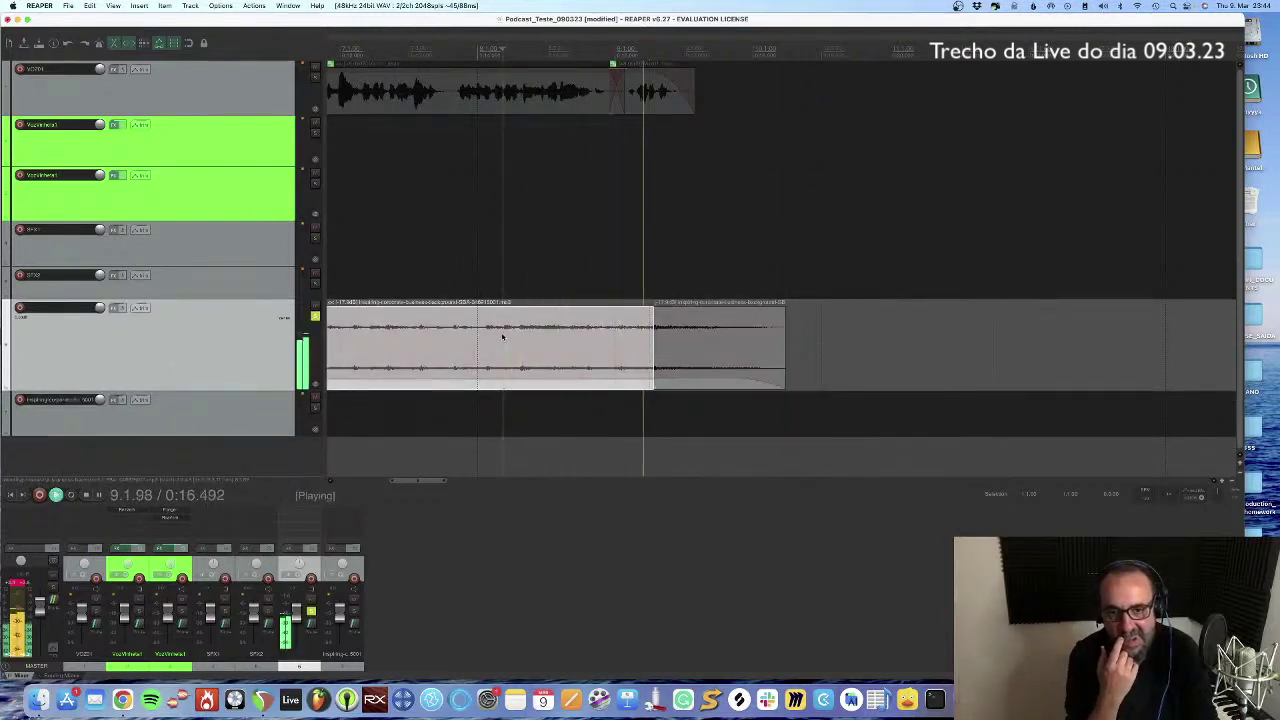
{"action": "key", "text": "space"}
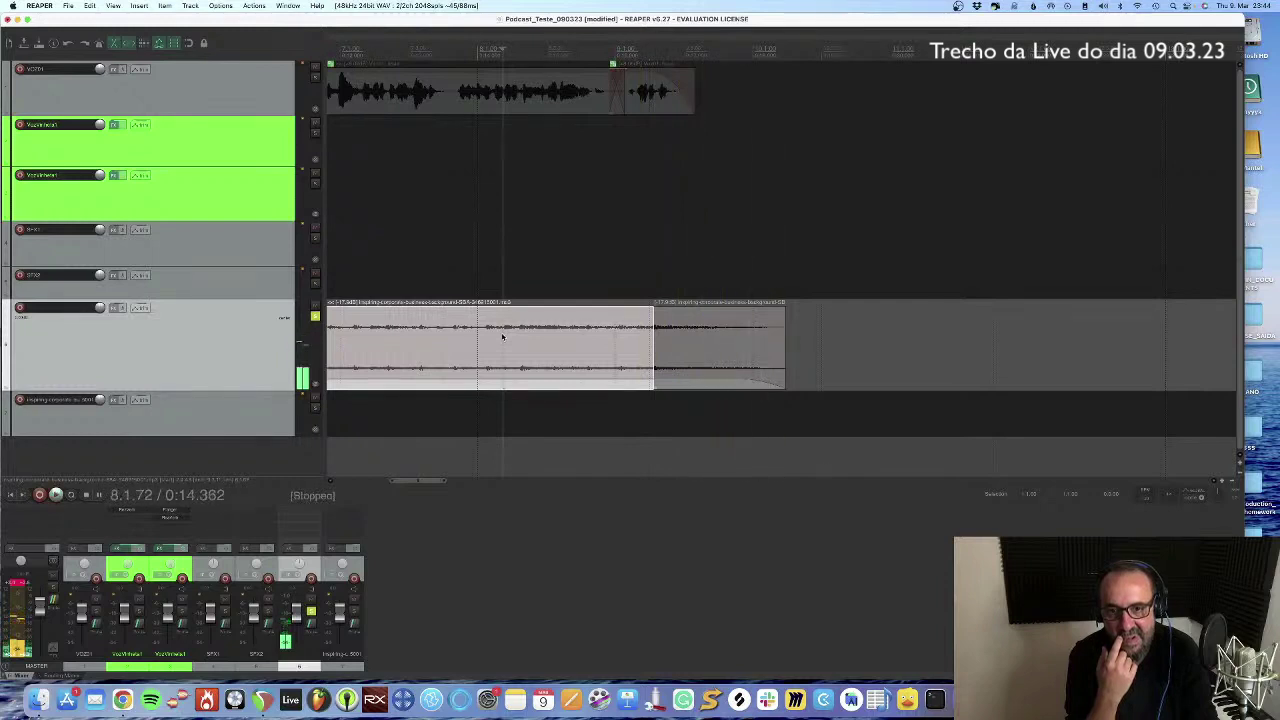
Step: Trim the end of the ending clip slightly and audition the transition both soloed and together with the voice
{"action": "left_click_drag", "start_coordinate": [784, 343], "coordinate": [777, 343]}
{"action": "key", "text": "space"}
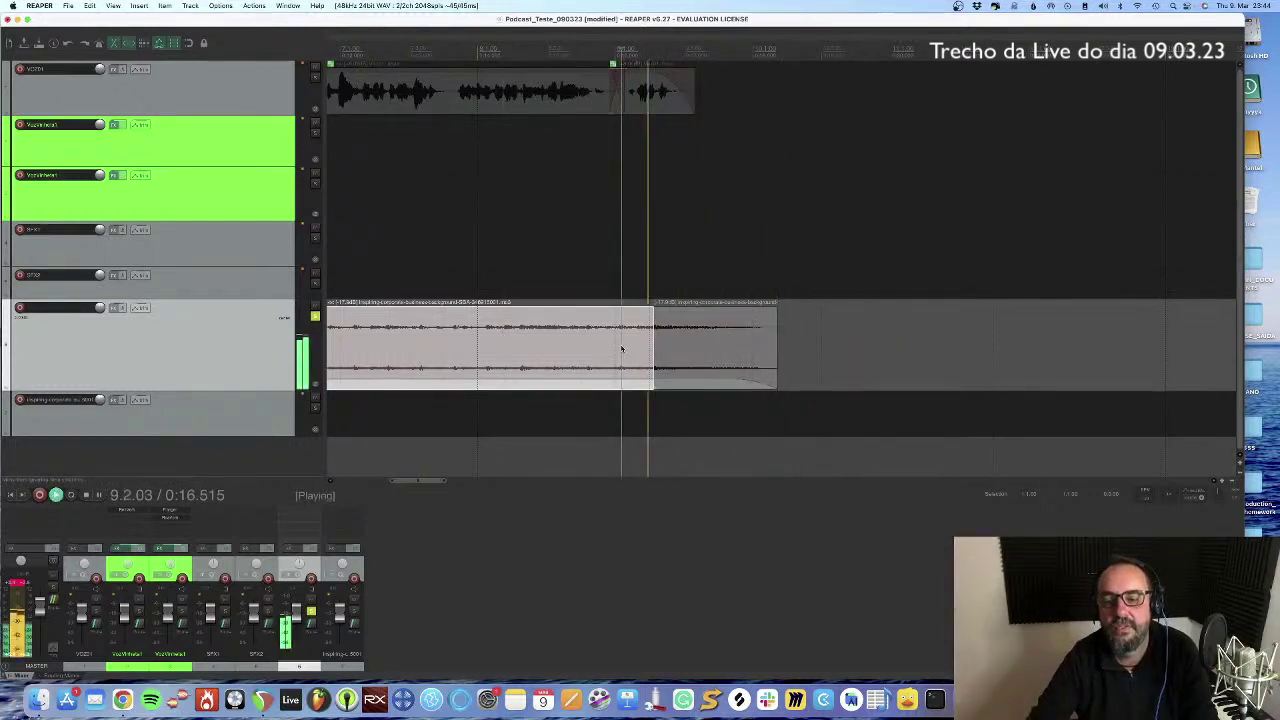
{"action": "key", "text": "space"}
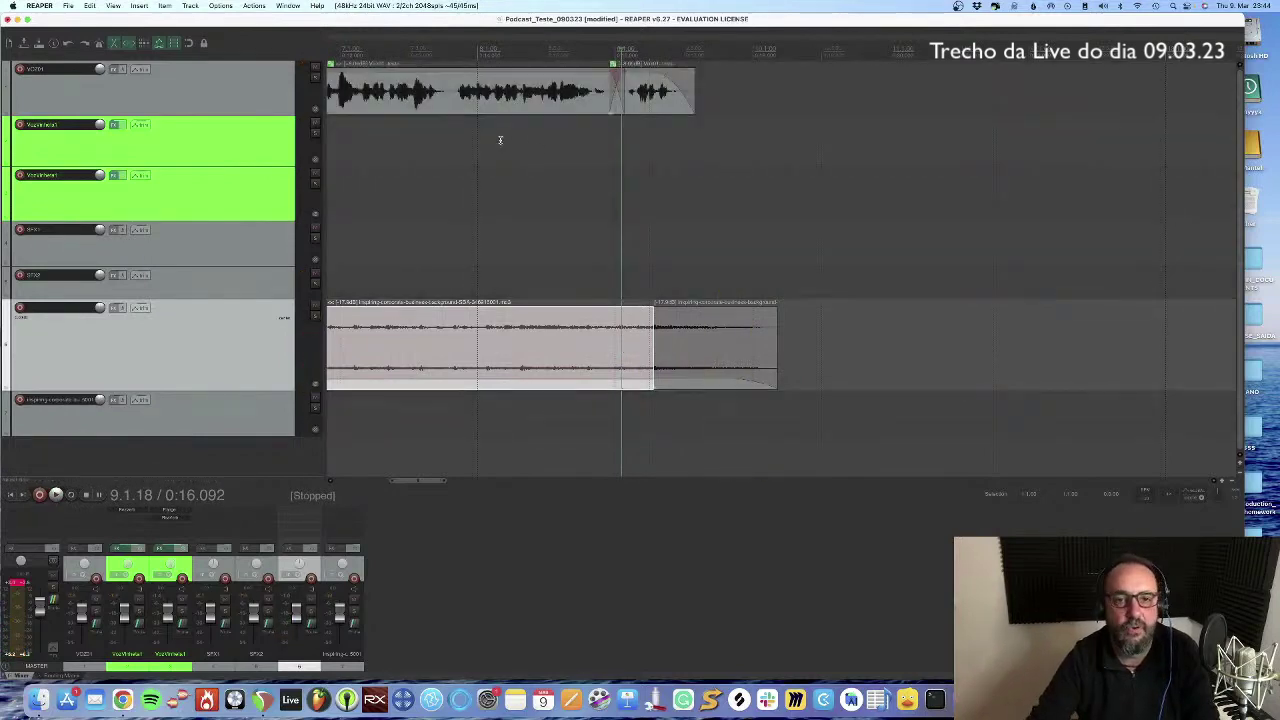
{"action": "left_click", "coordinate": [500, 140]}
{"action": "key", "text": "space"}
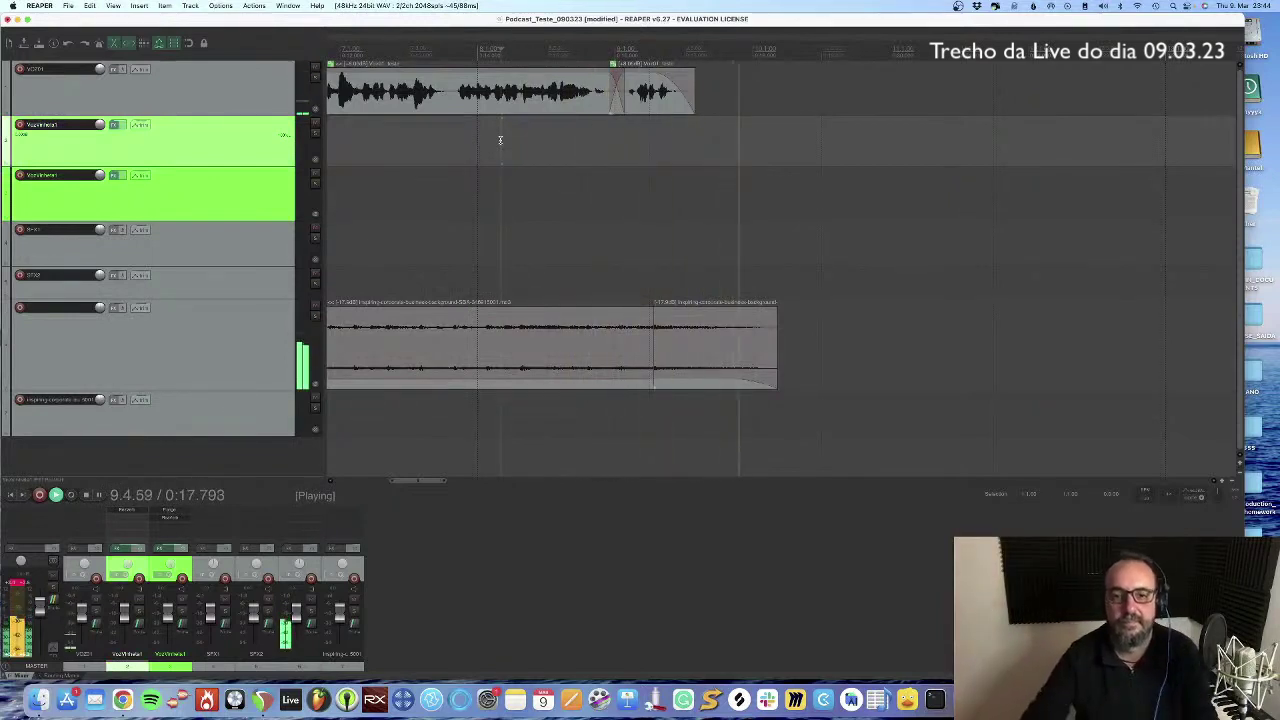
{"action": "key", "text": "space"}
Step: Raise the ending clip's volume to about -12.7 dB, extend its start slightly over the preceding clip, and replay the ending
{"action": "left_click_drag", "start_coordinate": [686, 378], "coordinate": [649, 350]}
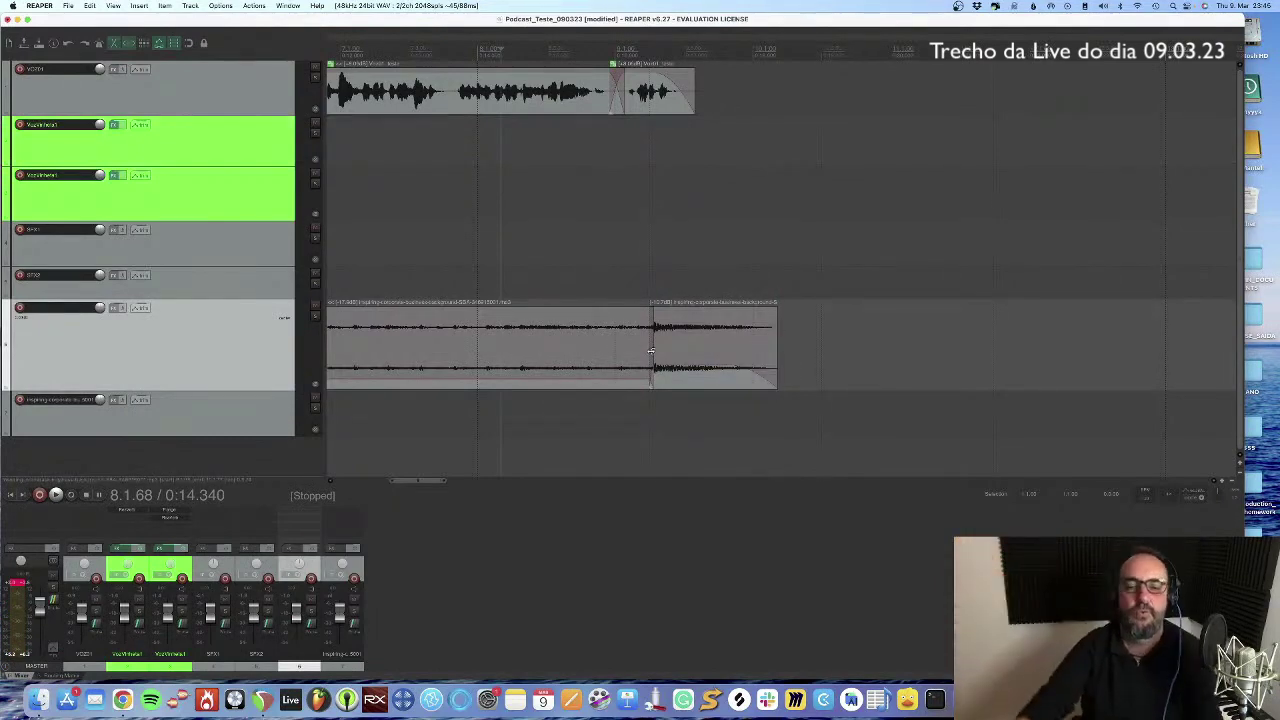
{"action": "key", "text": "space"}
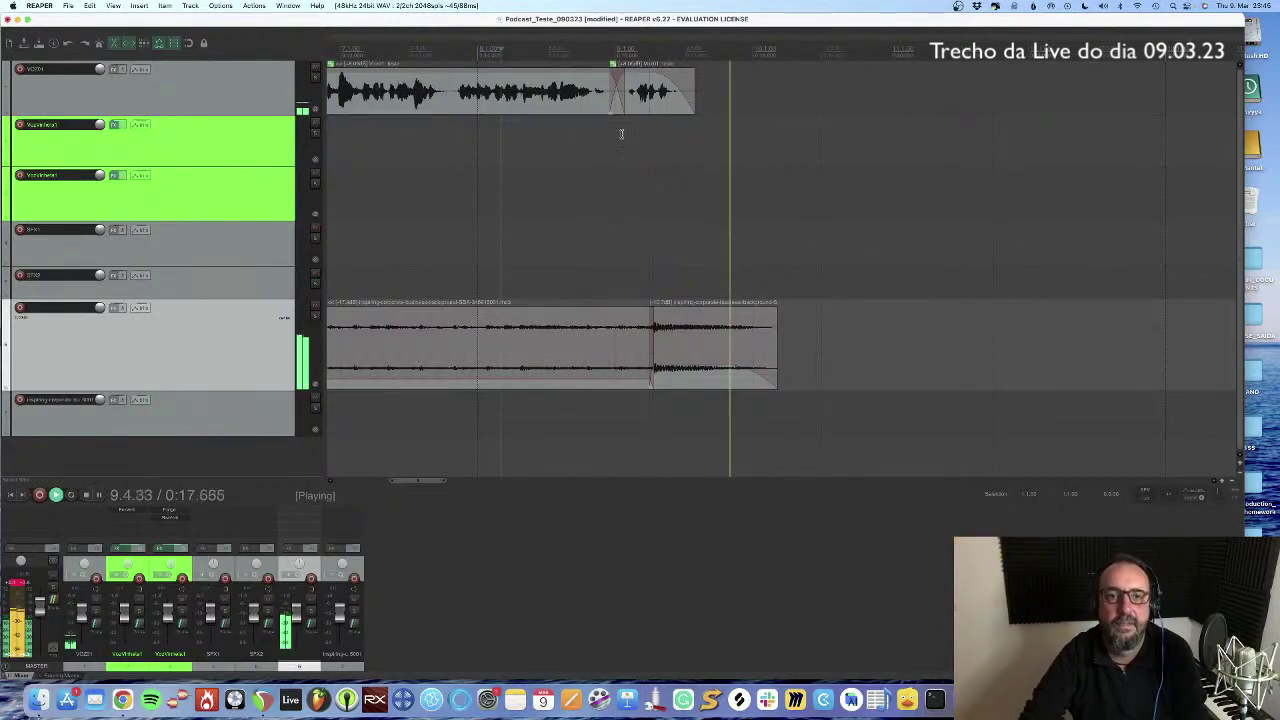
{"action": "key", "text": "space"}
Step: Split the main voice in the pause at about 6.686 s and shift the later part slightly earlier to form a short crossfade
{"action": "scroll", "coordinate": [522, 162], "scroll_direction": "up", "scroll_amount": 3}
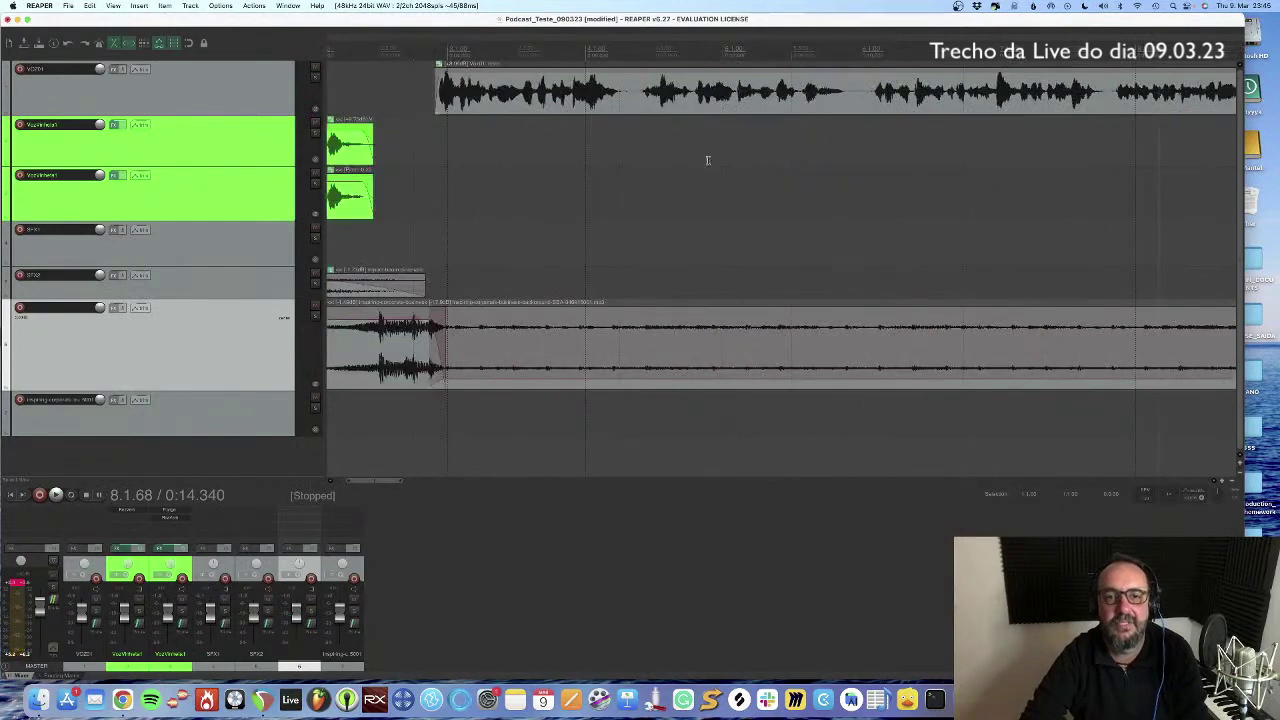
{"action": "left_click", "coordinate": [633, 104]}
{"action": "key", "text": "s"}
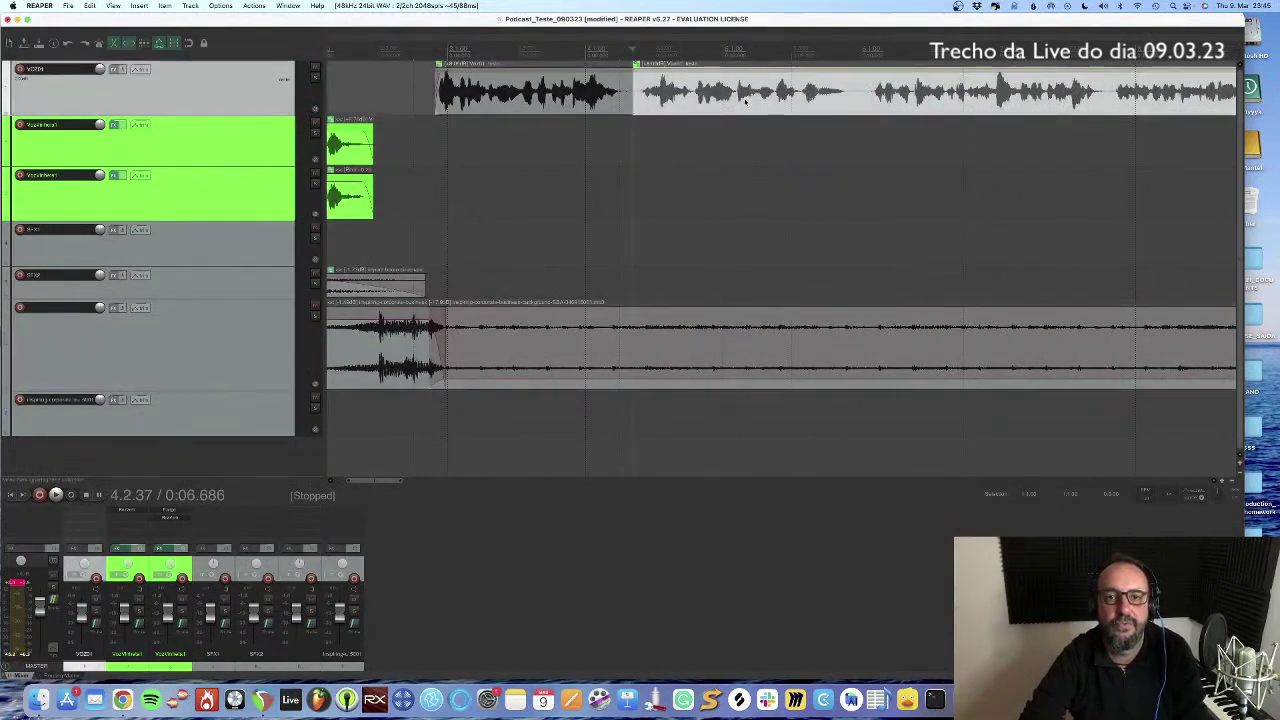
{"action": "left_click_drag", "start_coordinate": [745, 101], "coordinate": [740, 102]}
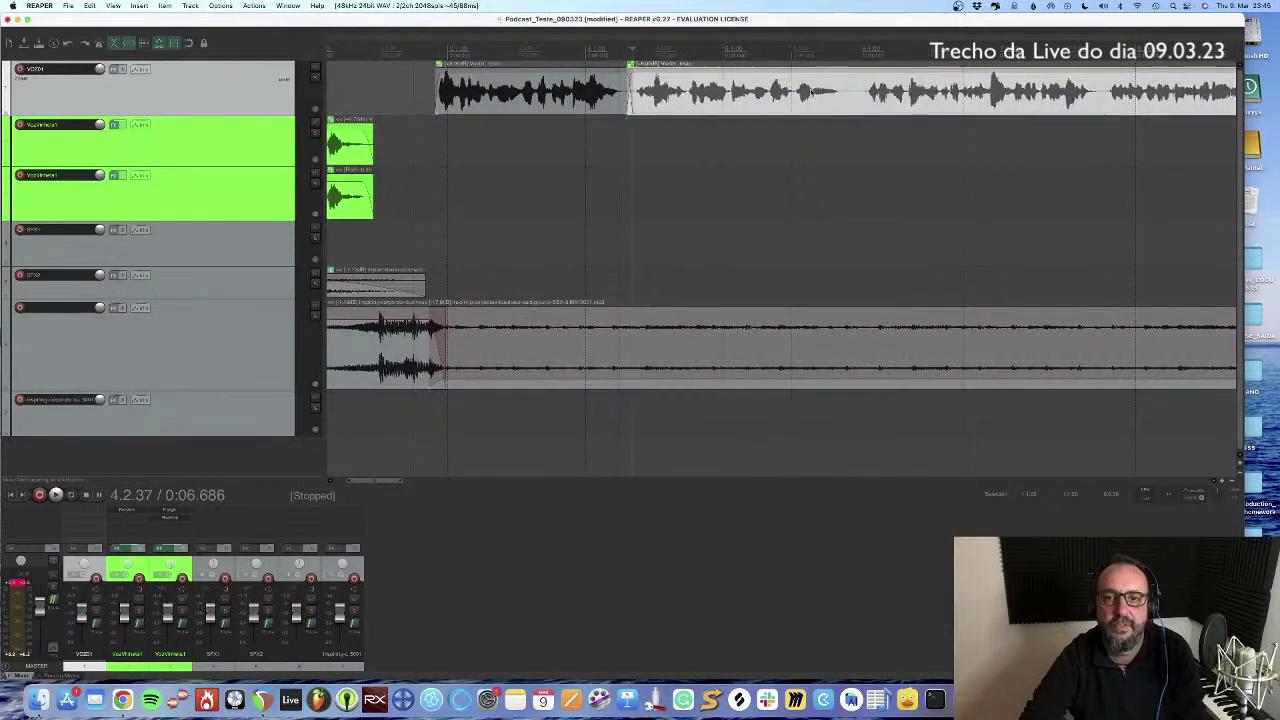
Step: Split the main voice in the pause at about 9.848 s and move the following part slightly earlier with a short crossfade
{"action": "key", "text": "s"}
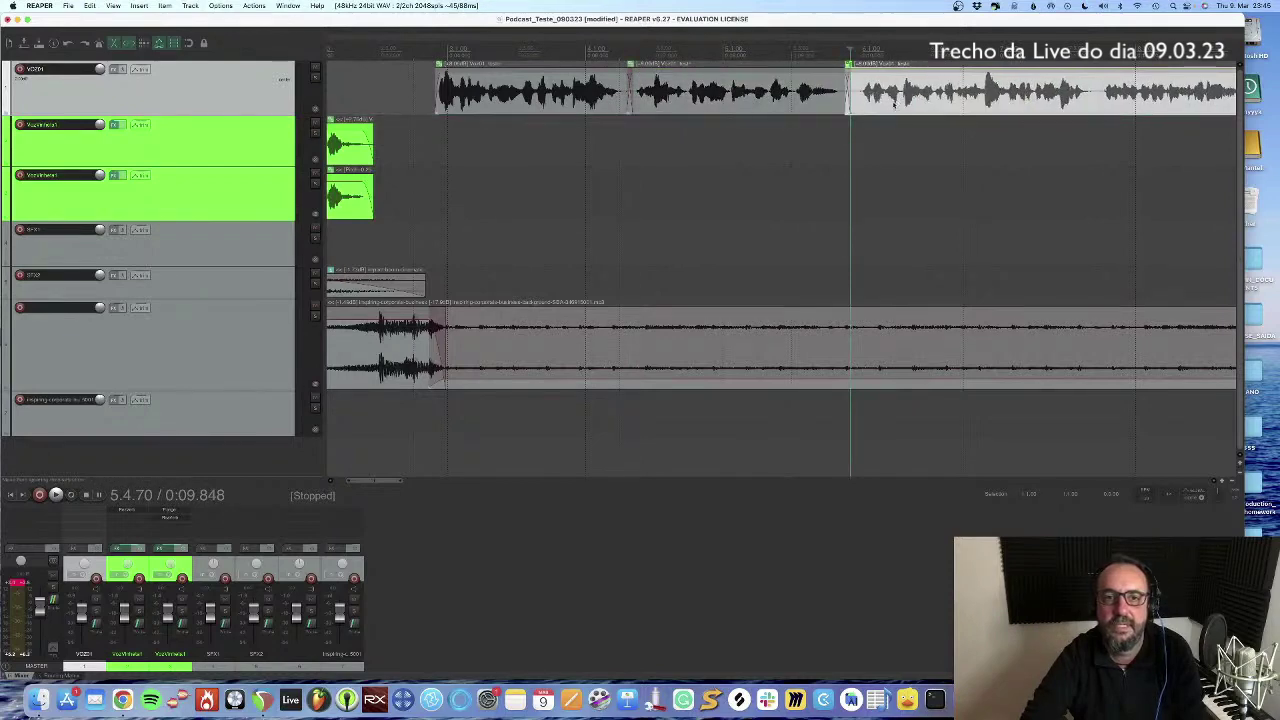
{"action": "scroll", "coordinate": [583, 93], "scroll_direction": "down", "scroll_amount": 3}
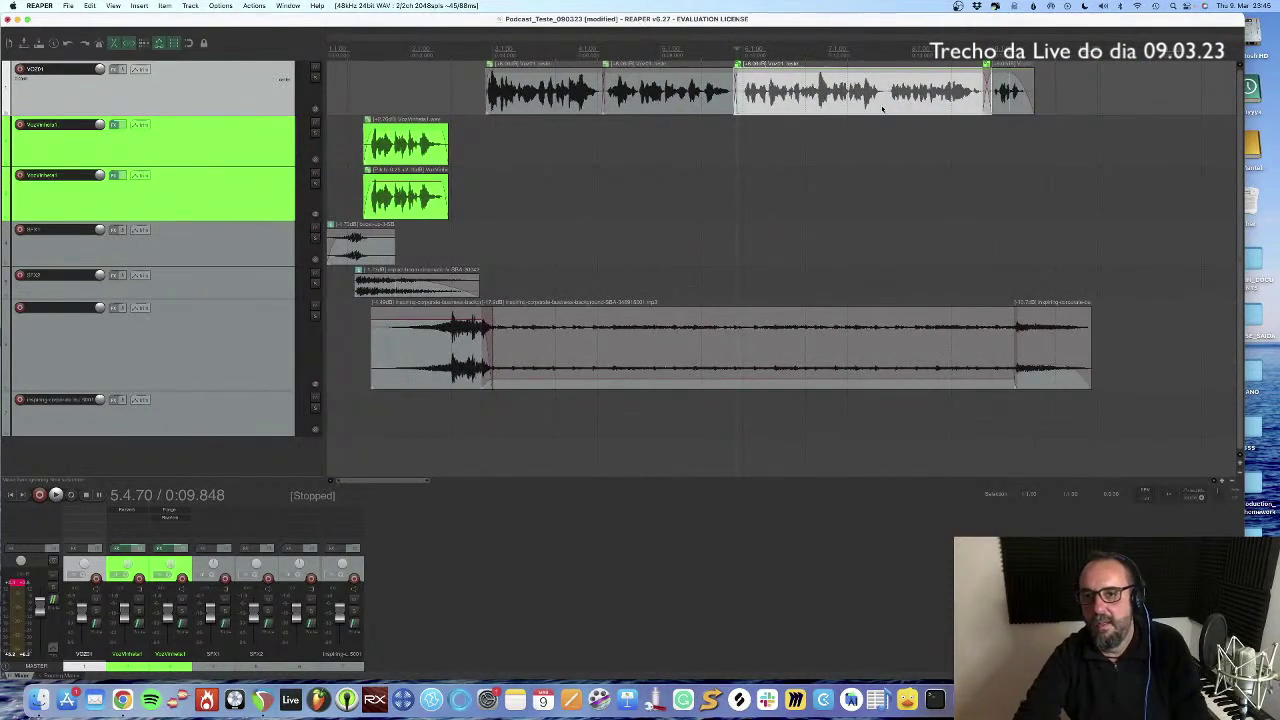
{"action": "scroll", "coordinate": [893, 97], "scroll_direction": "up", "scroll_amount": 3}
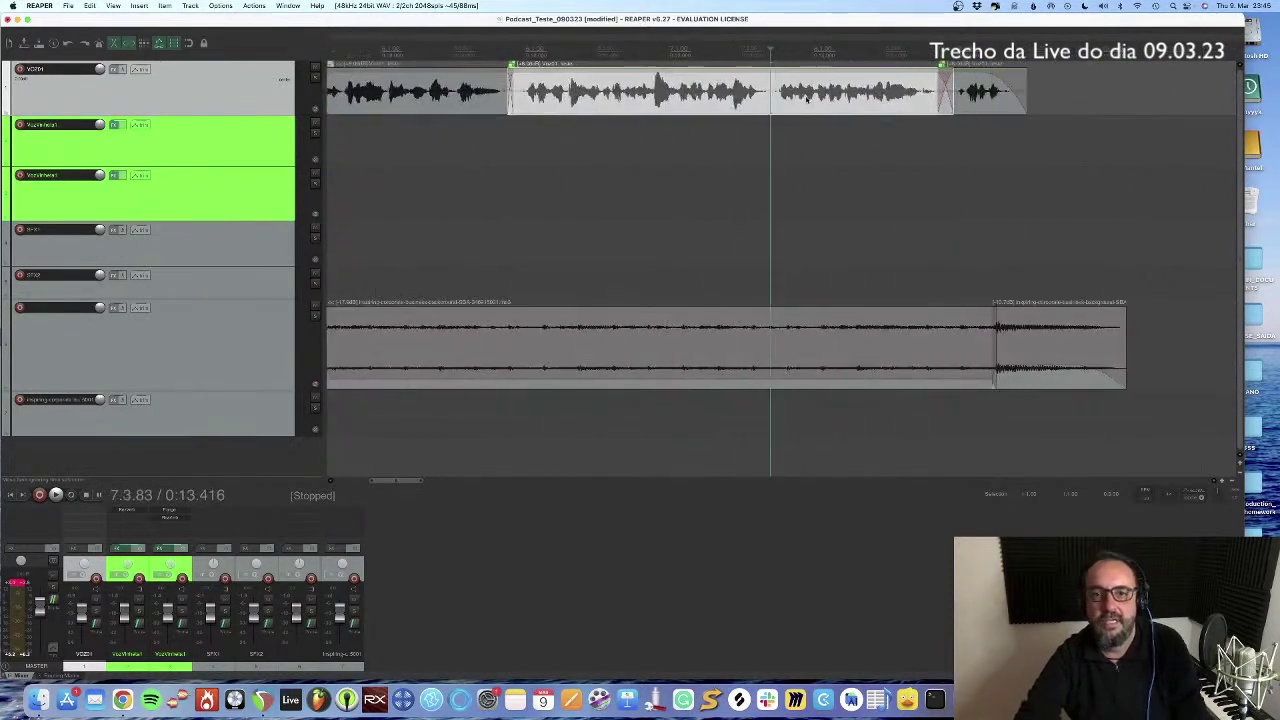
Step: Split the main voice in the pause at about 13.416 s, shift the later part slightly earlier, and audition the ending from about 15.291 s
{"action": "key", "text": "s"}
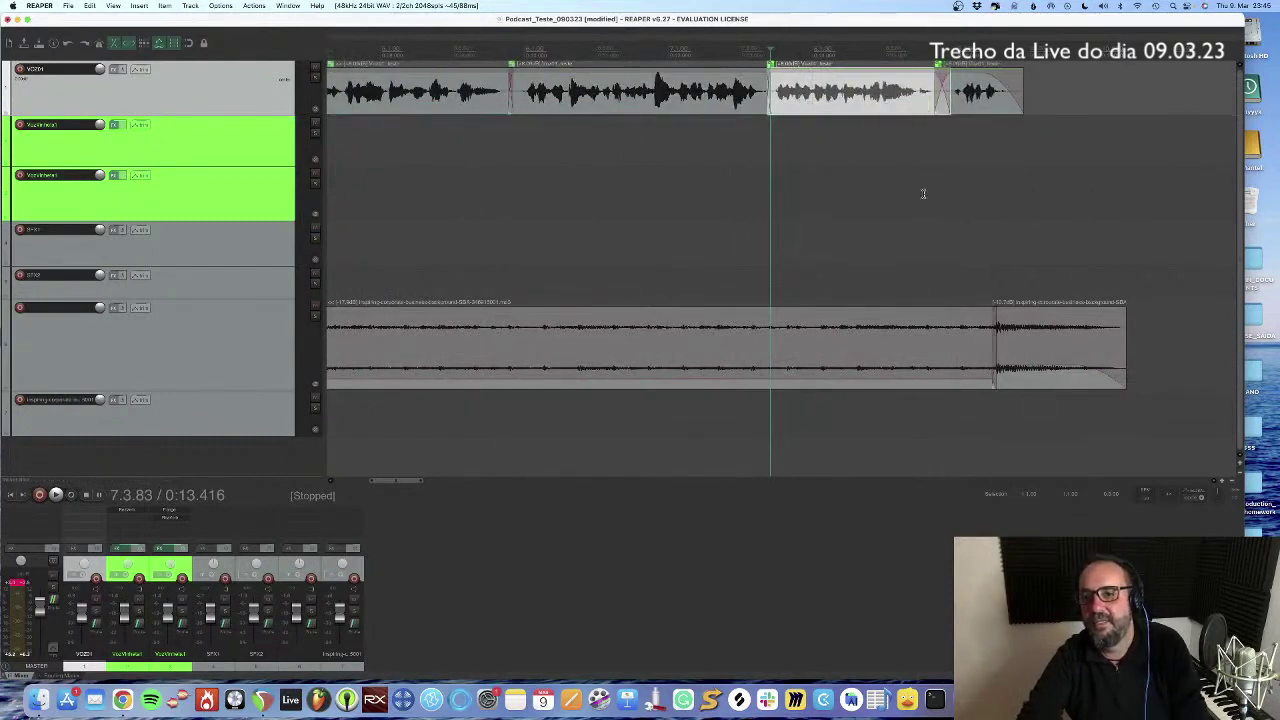
{"action": "left_click", "coordinate": [906, 188]}
{"action": "key", "text": "space"}
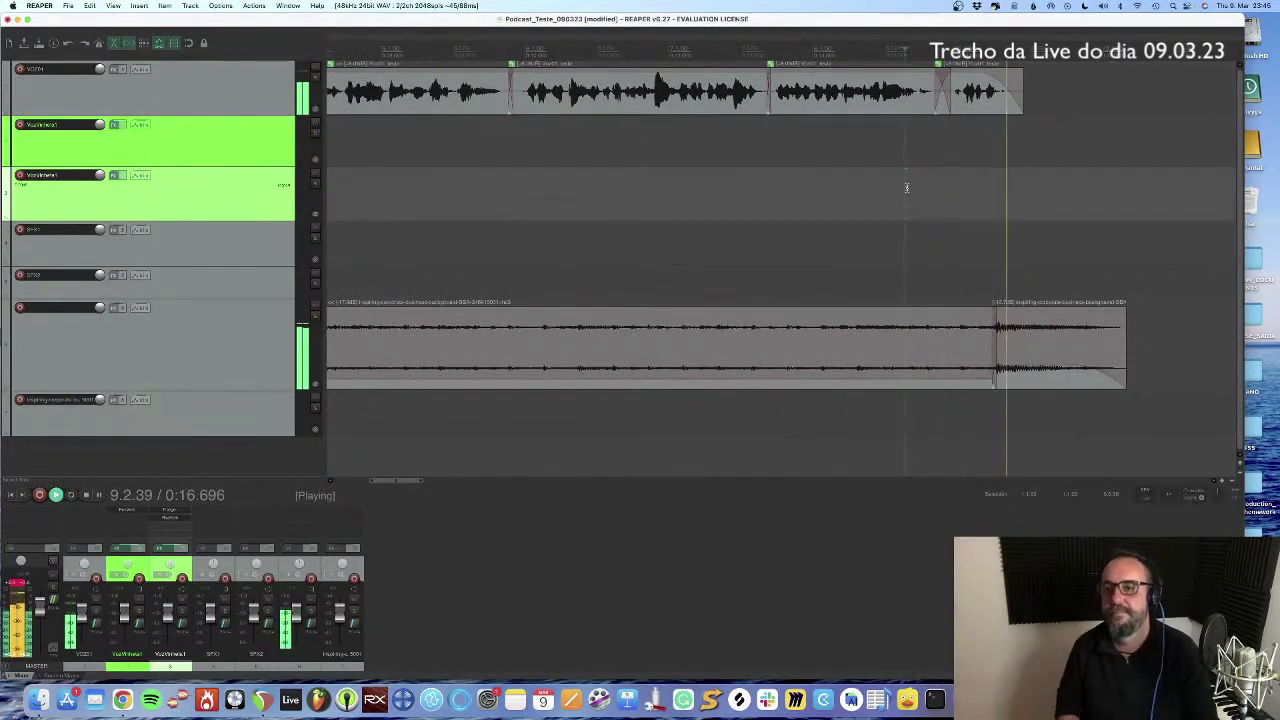
{"action": "key", "text": "space"}
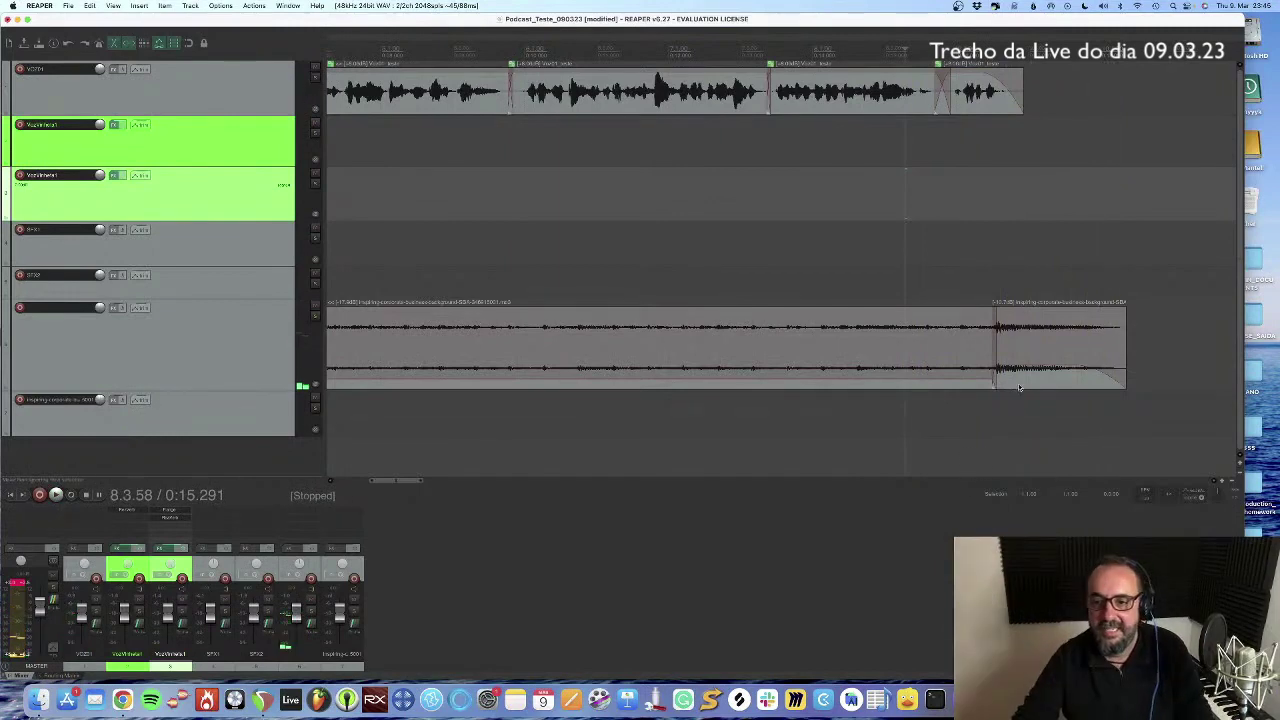
Step: Move the ending music clip down onto the separate inspiring-corporate track, keeping its timing at the end of the background music
{"action": "left_click_drag", "start_coordinate": [1010, 383], "coordinate": [1007, 416]}
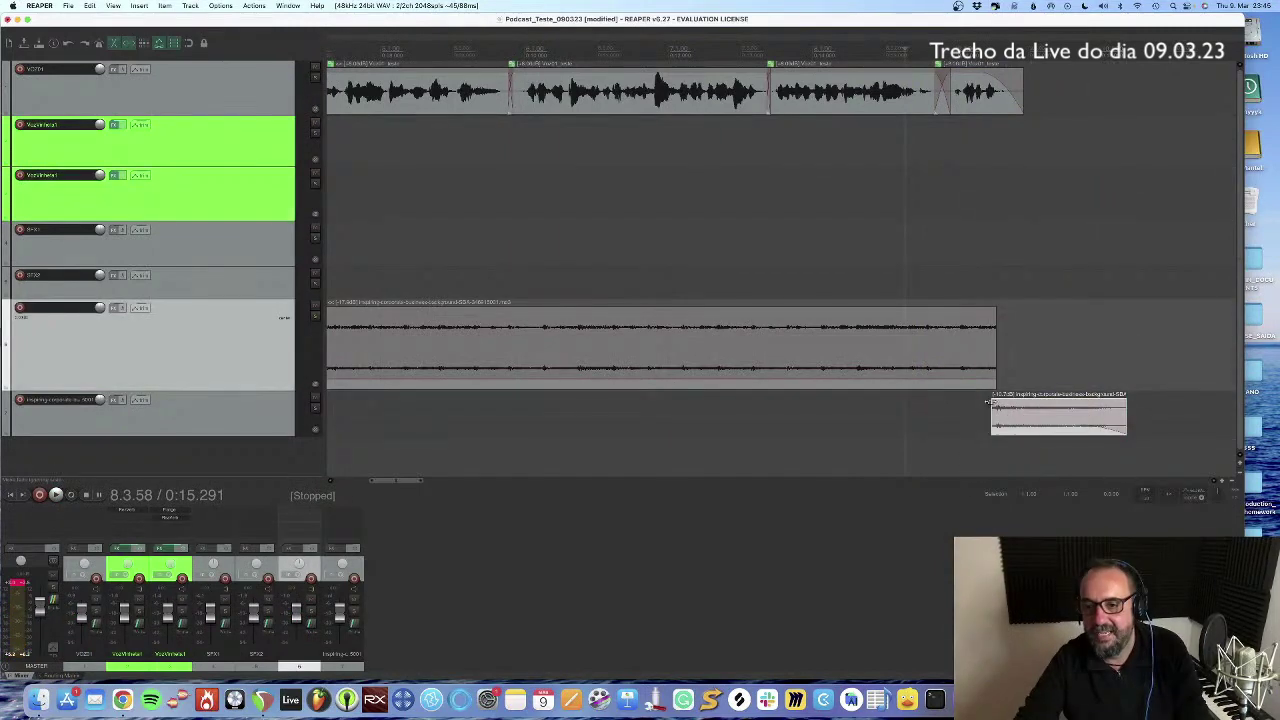
{"action": "left_click", "coordinate": [991, 401]}
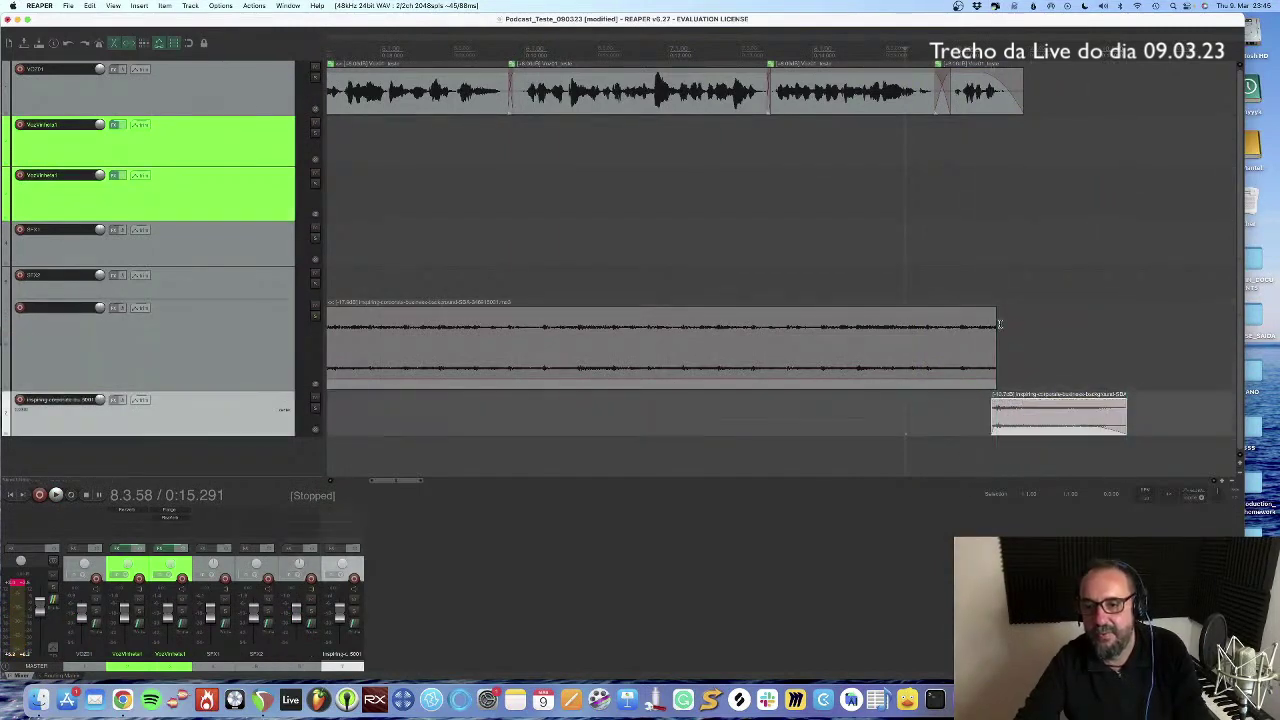
{"action": "left_click", "coordinate": [993, 309]}
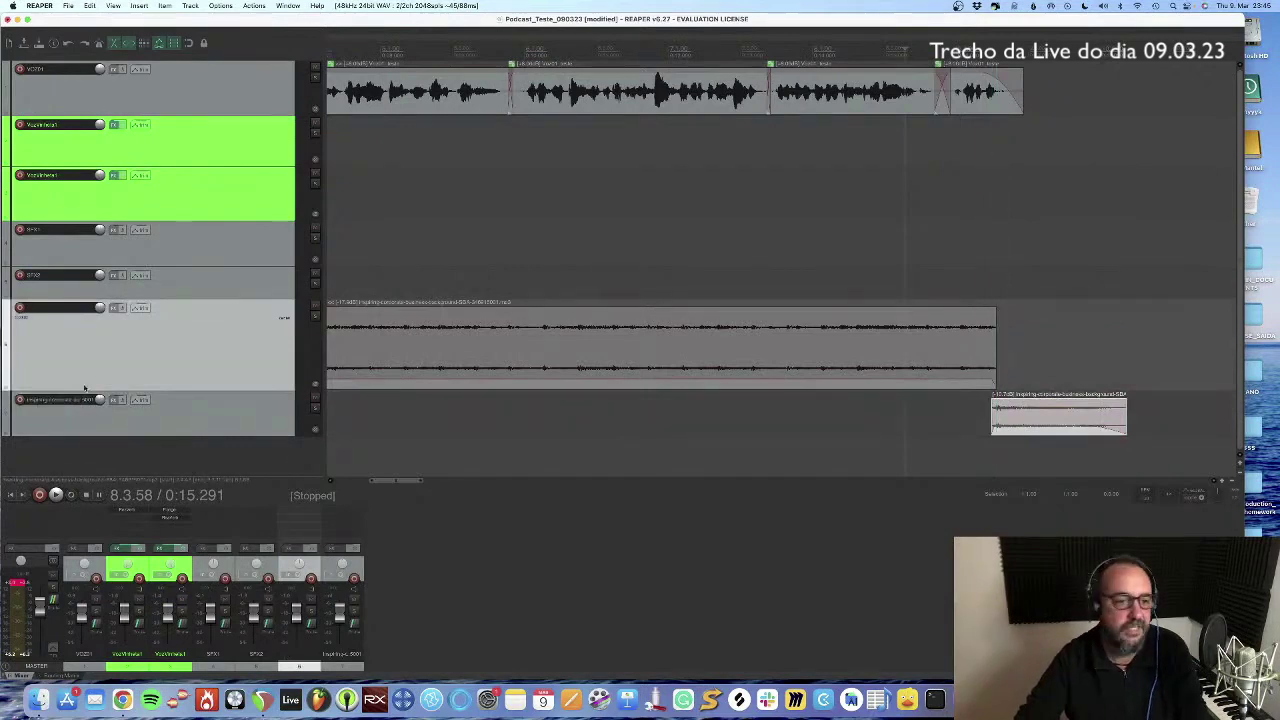
Step: Add the ReaVerb (Cockos) effect to the ending clip's track and load a preset that combines a reverb generator and an echo generator
{"action": "left_click", "coordinate": [115, 400]}
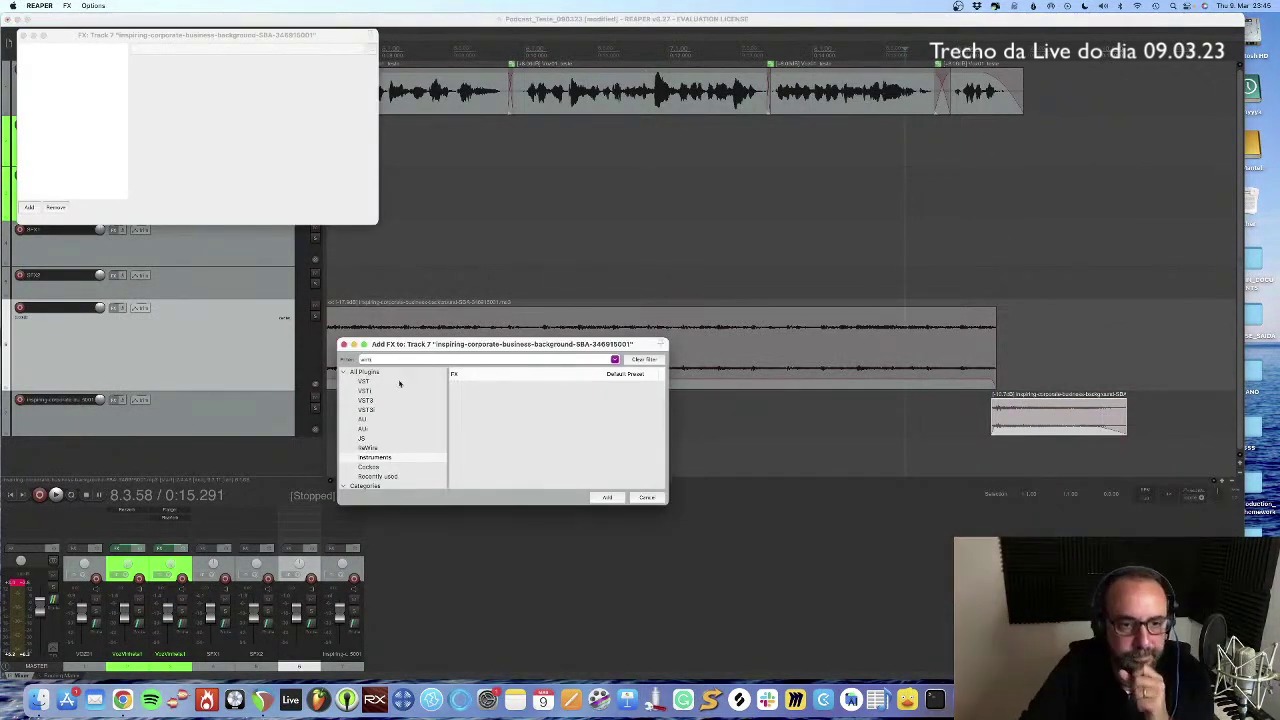
{"action": "left_click", "coordinate": [372, 372]}
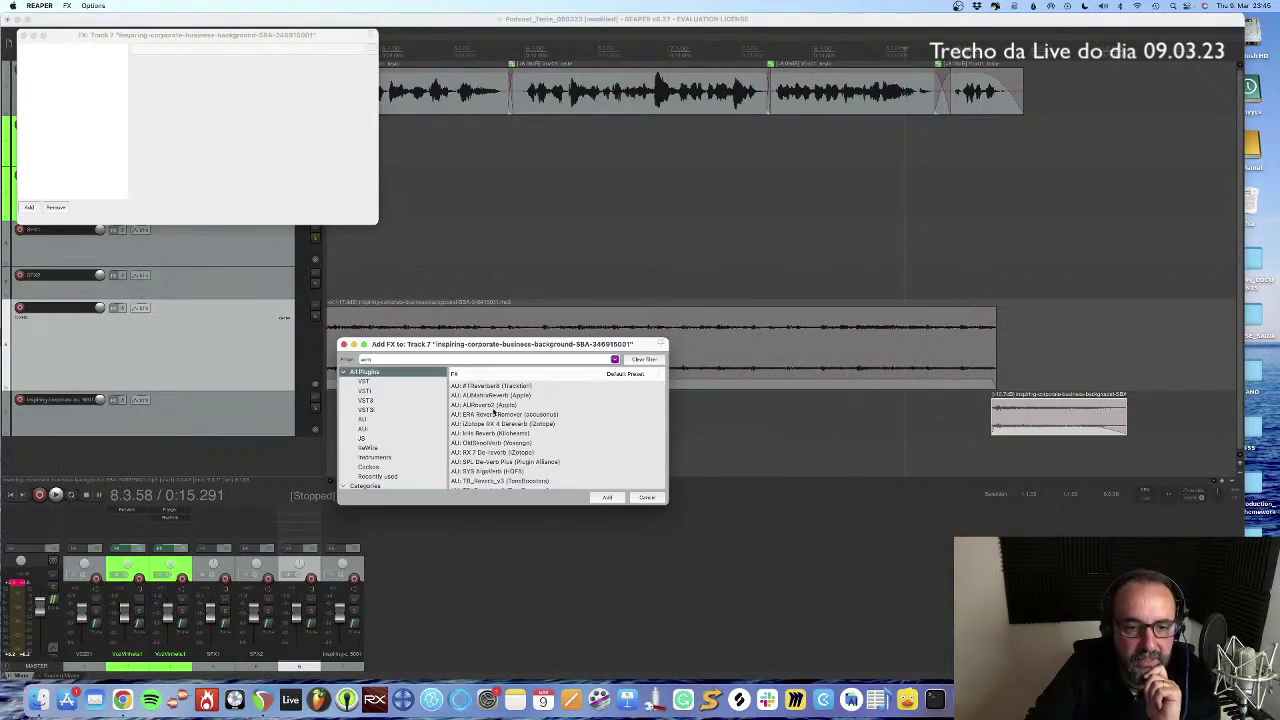
{"action": "scroll", "coordinate": [493, 411], "scroll_direction": "down", "scroll_amount": 2}
{"action": "scroll", "coordinate": [493, 411], "scroll_direction": "down", "scroll_amount": 4}
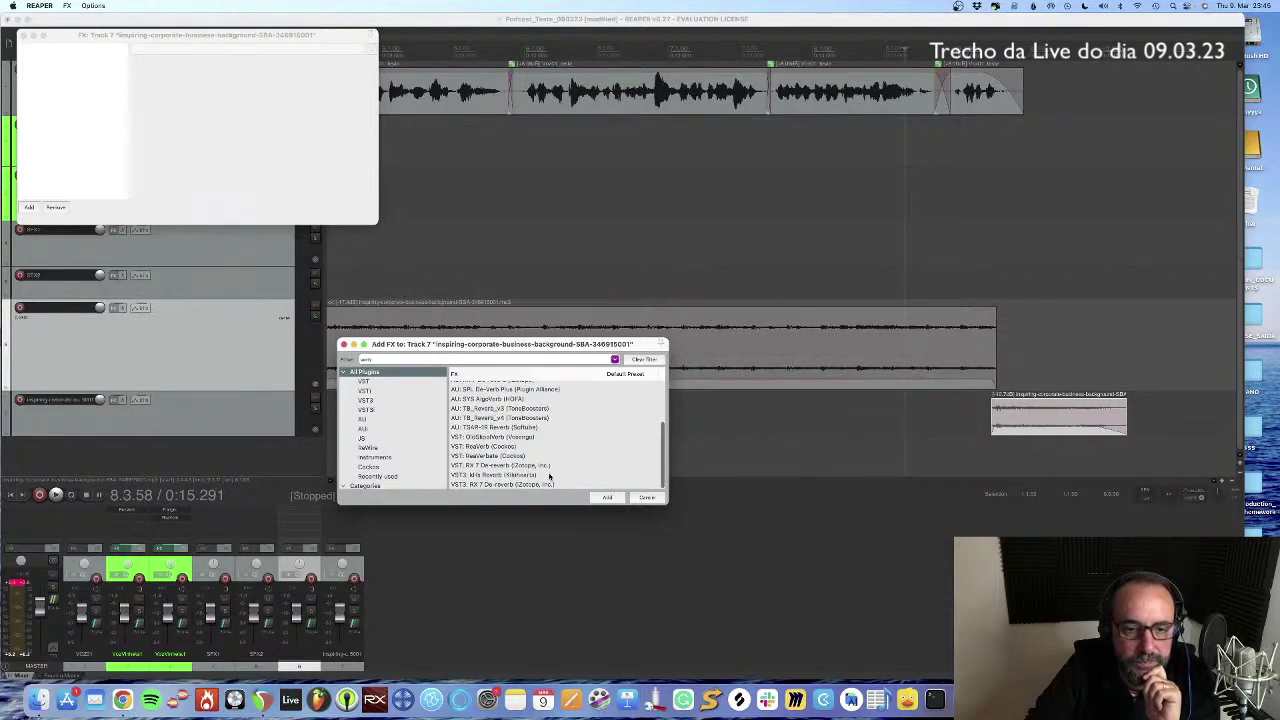
{"action": "scroll", "coordinate": [548, 476], "scroll_direction": "up", "scroll_amount": 4}
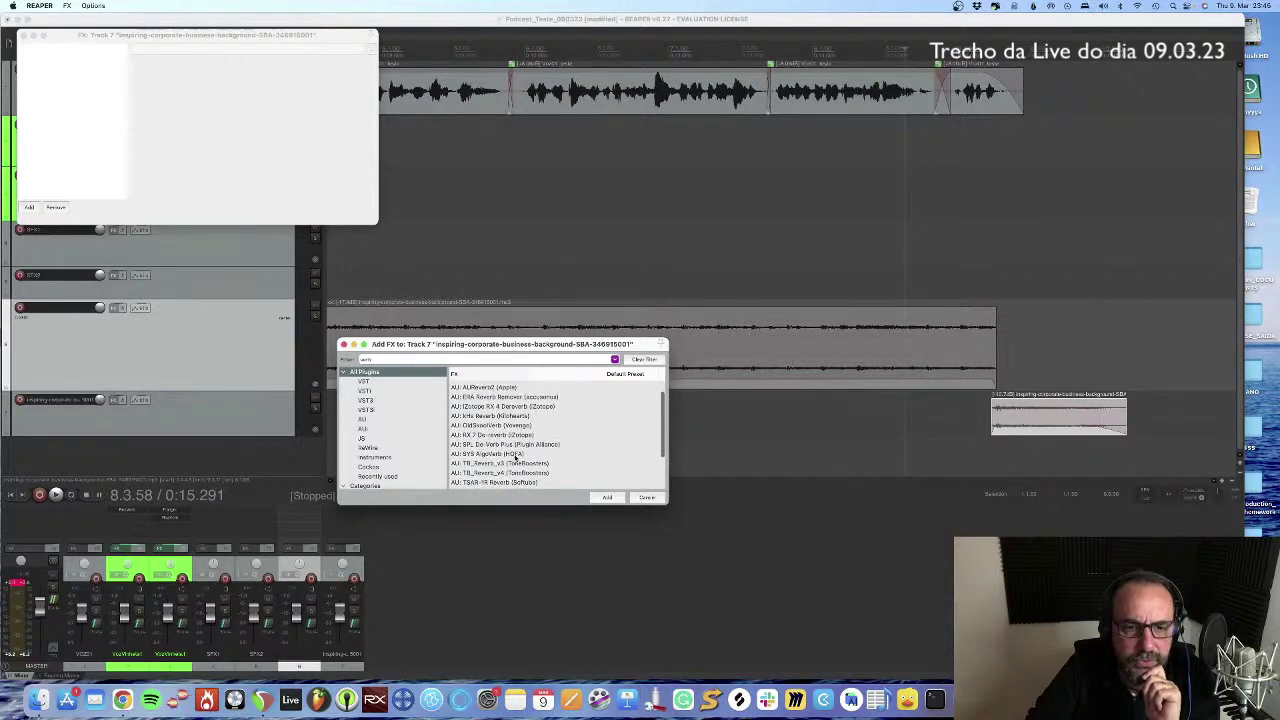
{"action": "scroll", "coordinate": [516, 457], "scroll_direction": "up", "scroll_amount": 2}
{"action": "scroll", "coordinate": [516, 457], "scroll_direction": "down", "scroll_amount": 4}
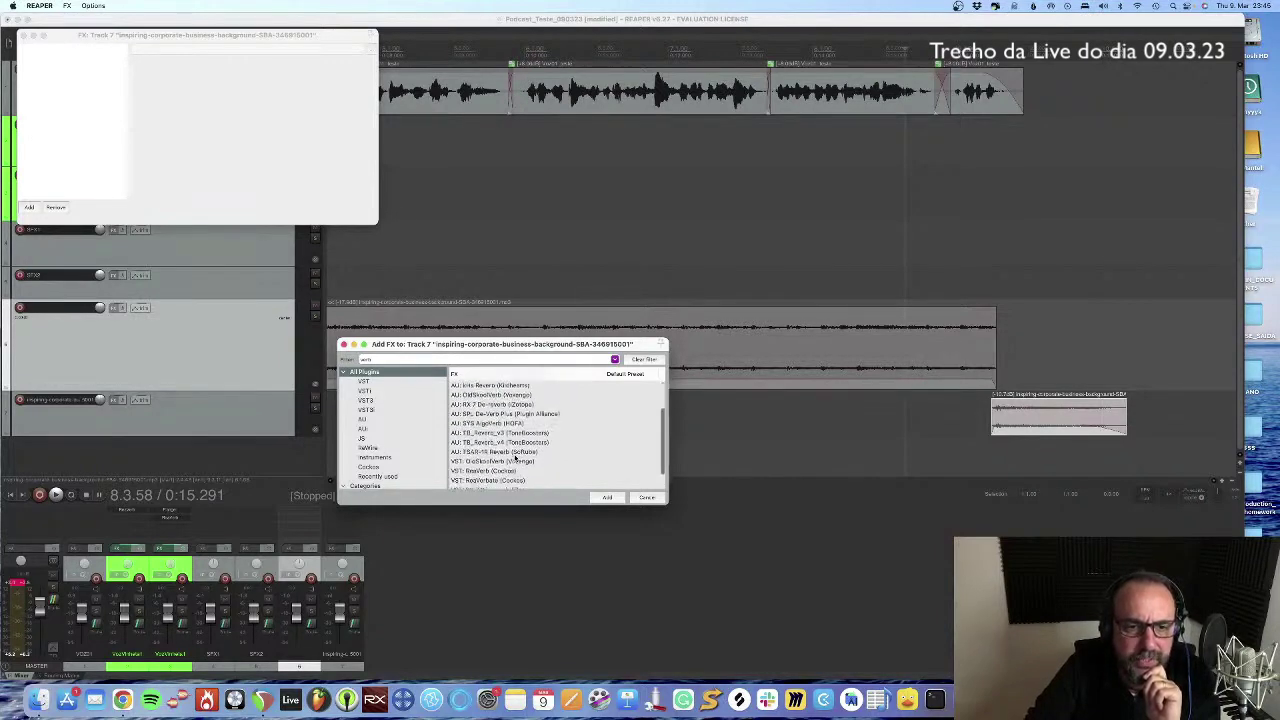
{"action": "double_click", "coordinate": [466, 467]}
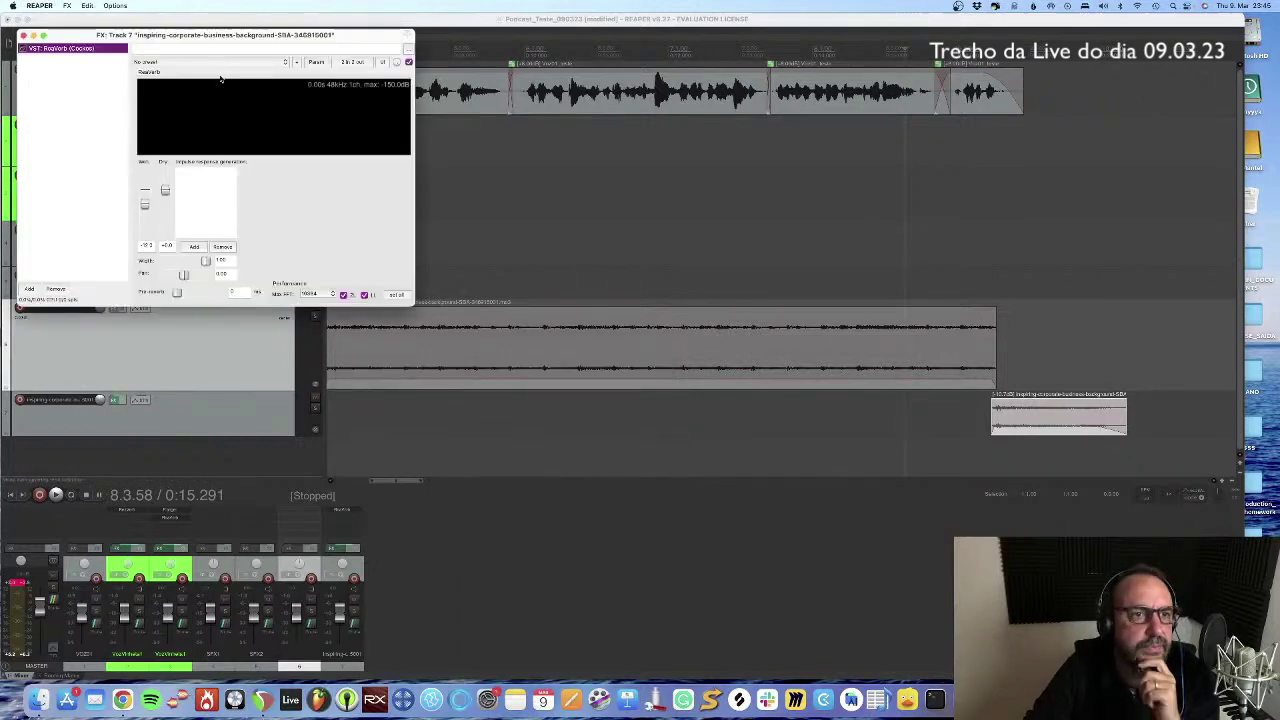
{"action": "left_click", "coordinate": [210, 62]}
{"action": "left_click", "coordinate": [180, 88]}
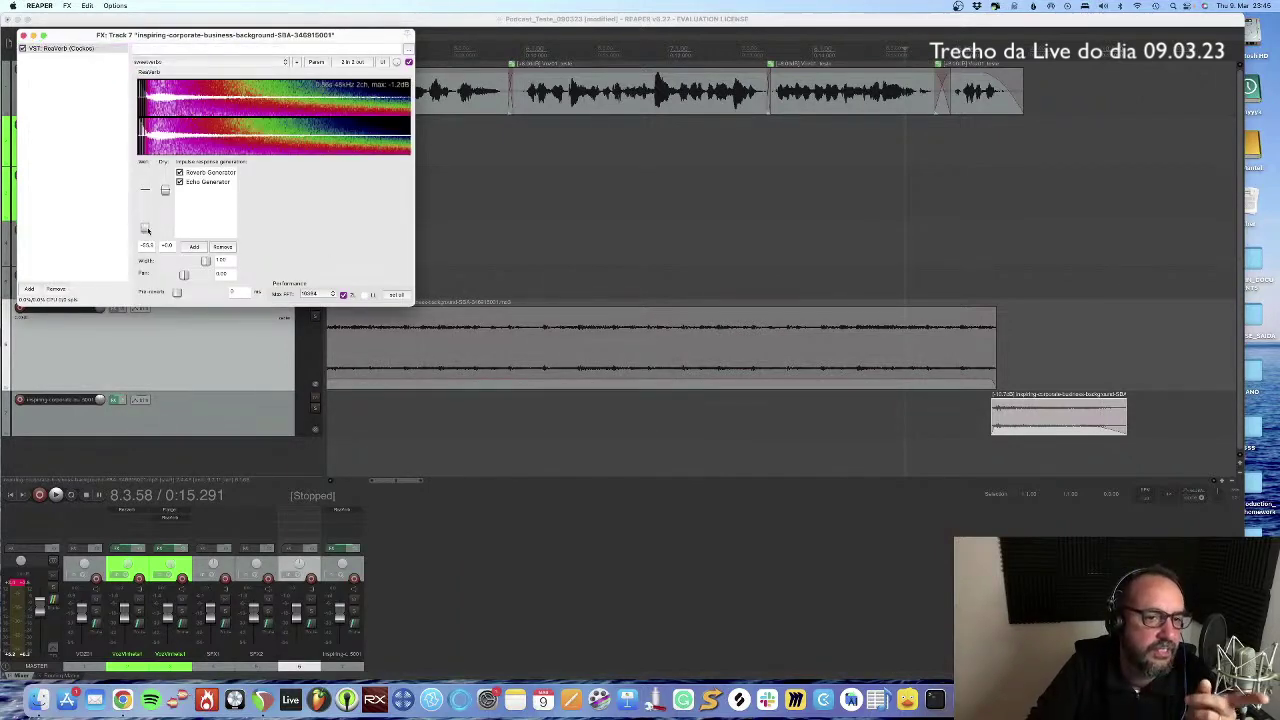
Step: Solo the ending clip's track and gradually raise the reverb's wet level while auditioning the final hit
{"action": "left_click", "coordinate": [316, 410]}
{"action": "key", "text": "space"}
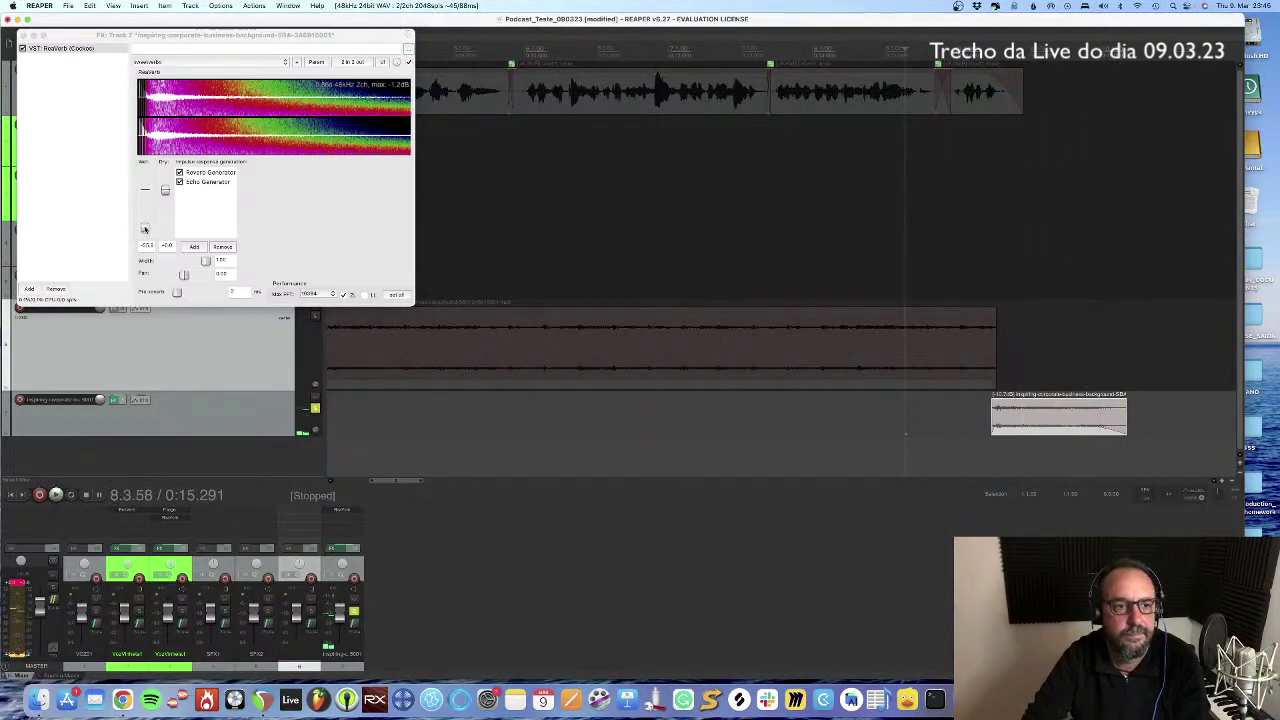
{"action": "left_click_drag", "start_coordinate": [148, 231], "coordinate": [145, 222]}
{"action": "left_click", "coordinate": [985, 418]}
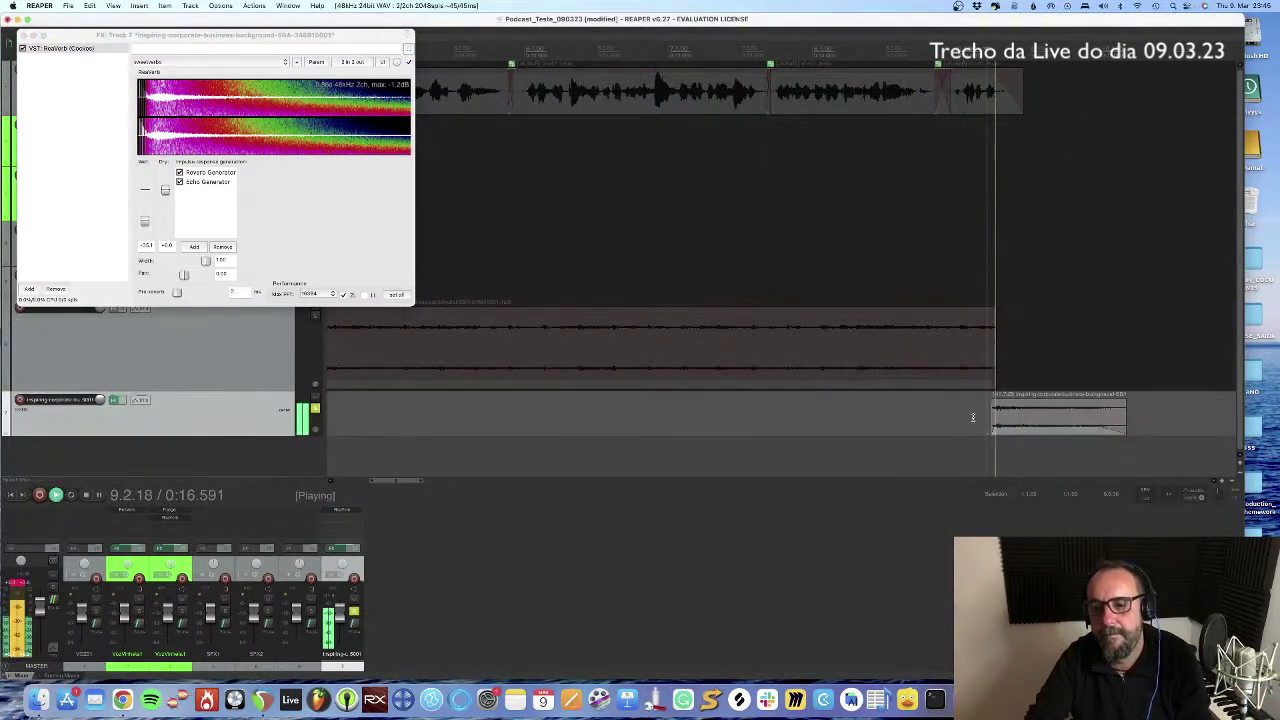
{"action": "left_click_drag", "start_coordinate": [143, 222], "coordinate": [144, 219]}
{"action": "key", "text": "space"}
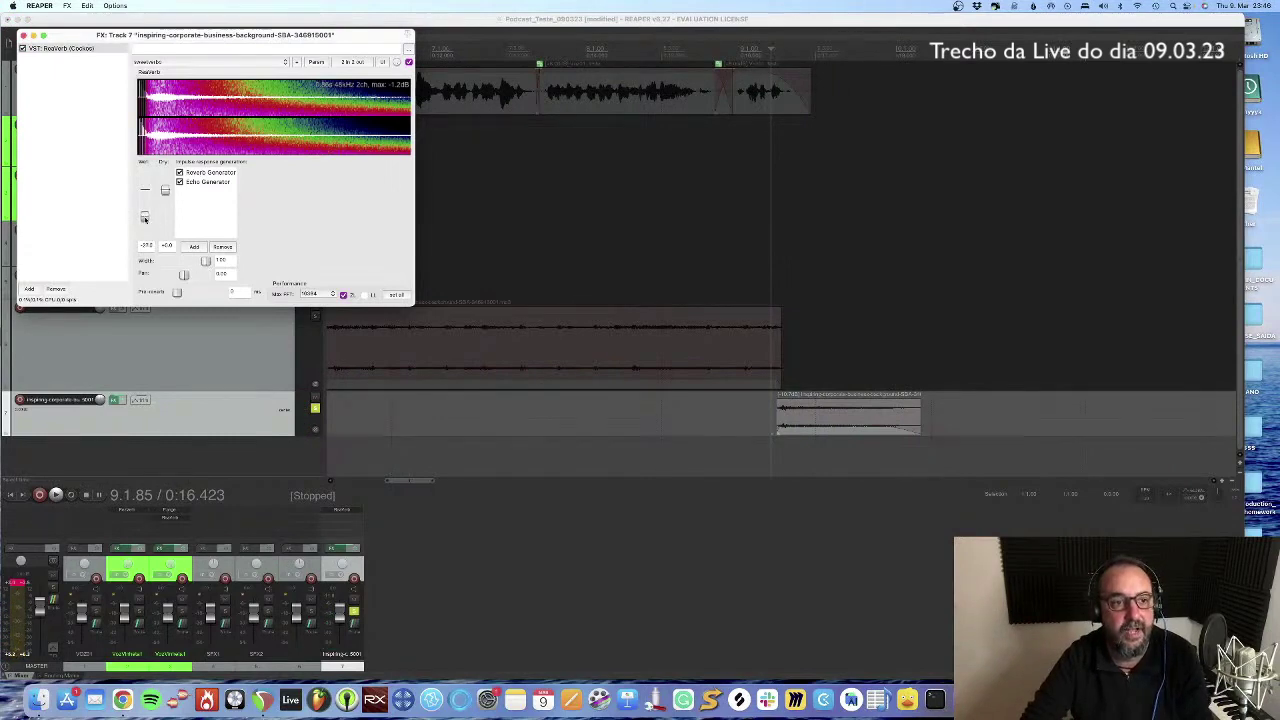
Step: Set ReaVerb's wet level to about -24.1 dB, replay the soloed ending, and close the effect window
{"action": "left_click_drag", "start_coordinate": [144, 218], "coordinate": [144, 215]}
{"action": "key", "text": "space"}
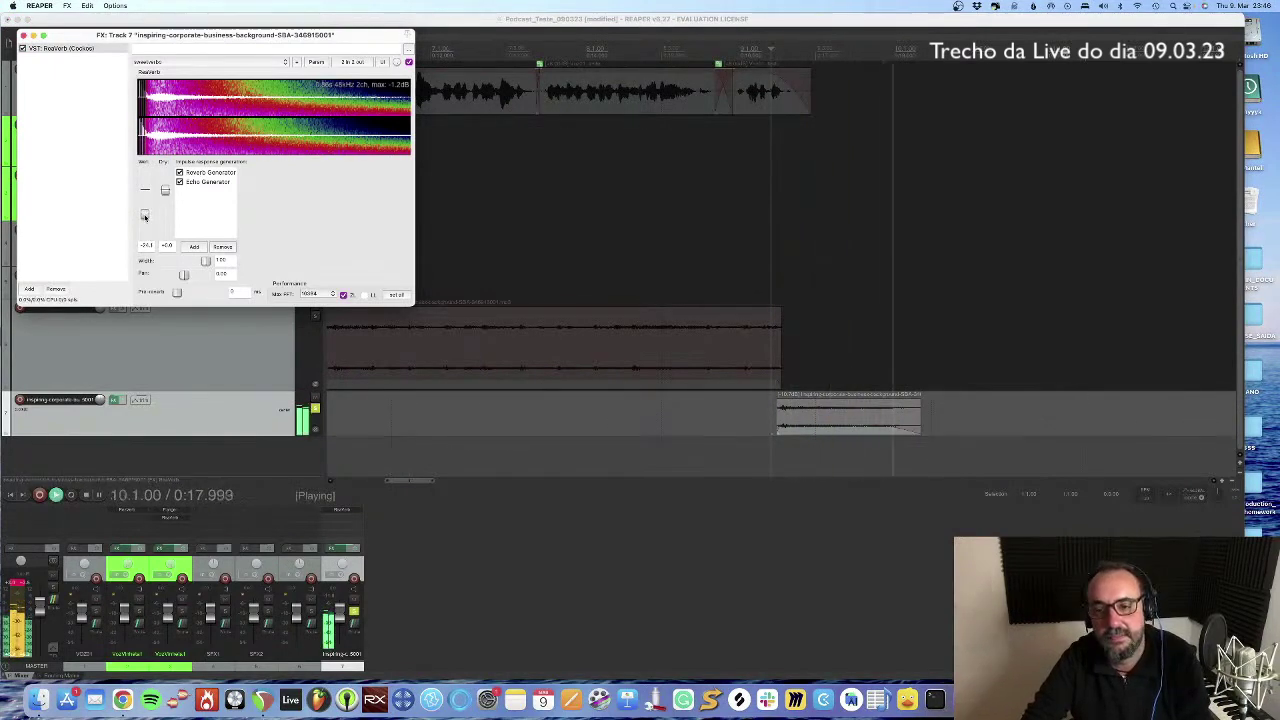
{"action": "key", "text": "space"}
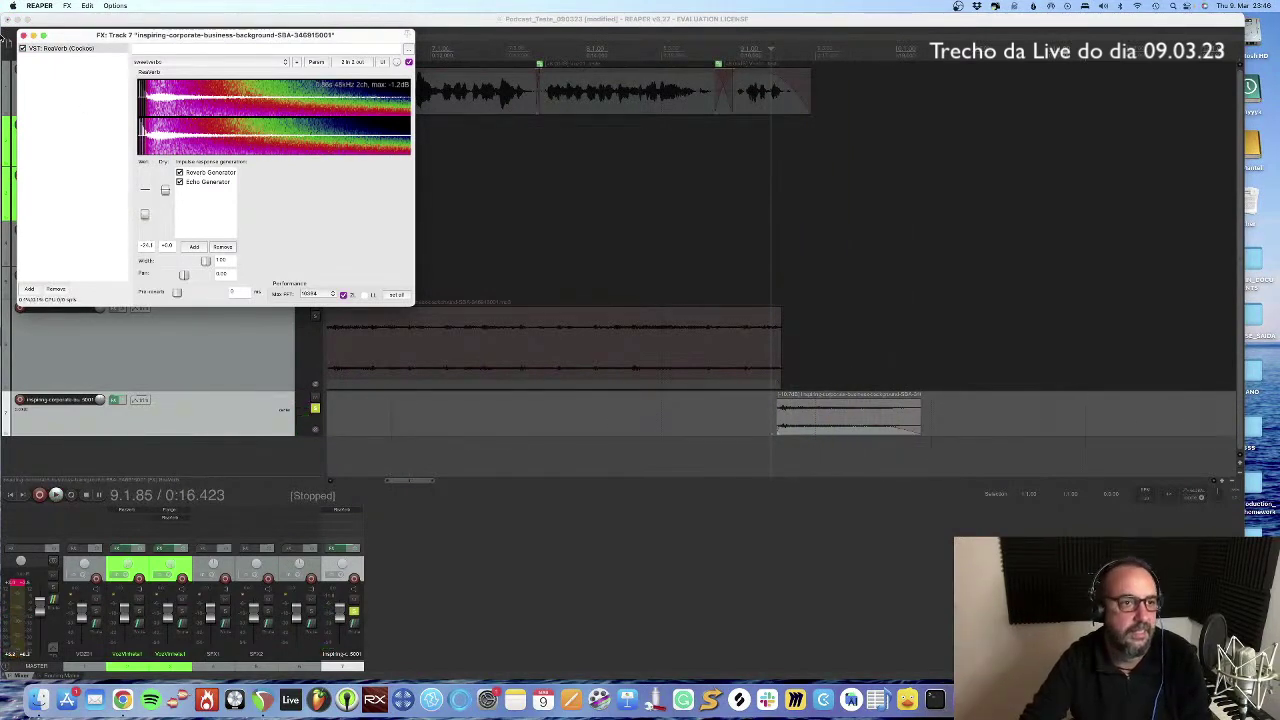
{"action": "left_click", "coordinate": [23, 35]}
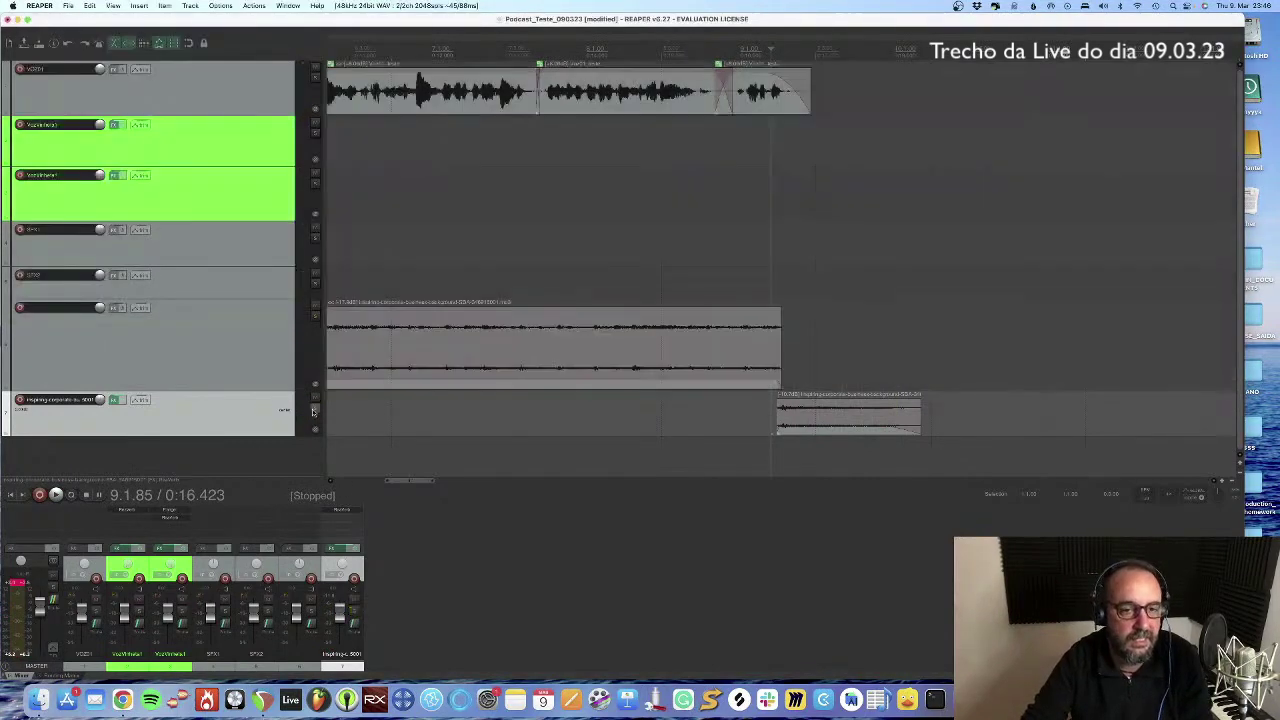
Step: Play the whole podcast edit from the beginning to check the voice, background music and reverberant ending together
{"action": "key", "text": "Home"}
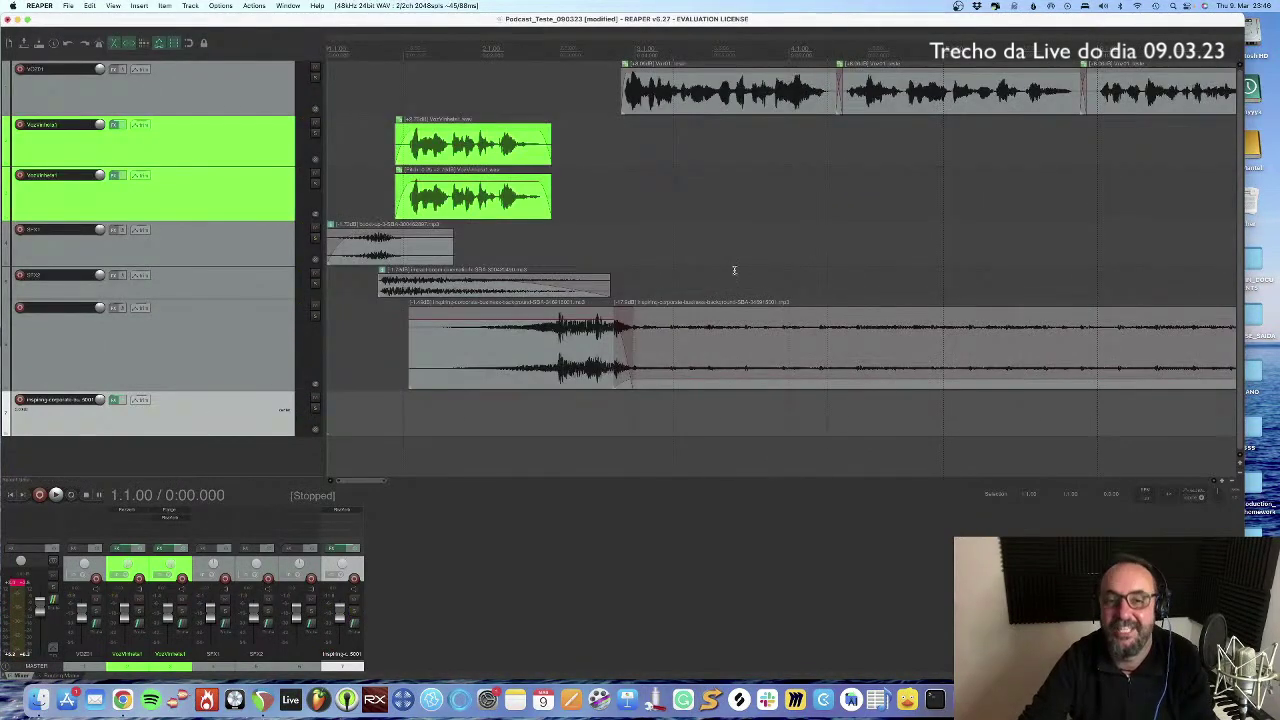
{"action": "scroll", "coordinate": [734, 270], "scroll_direction": "down", "scroll_amount": 5}
{"action": "key", "text": "space"}
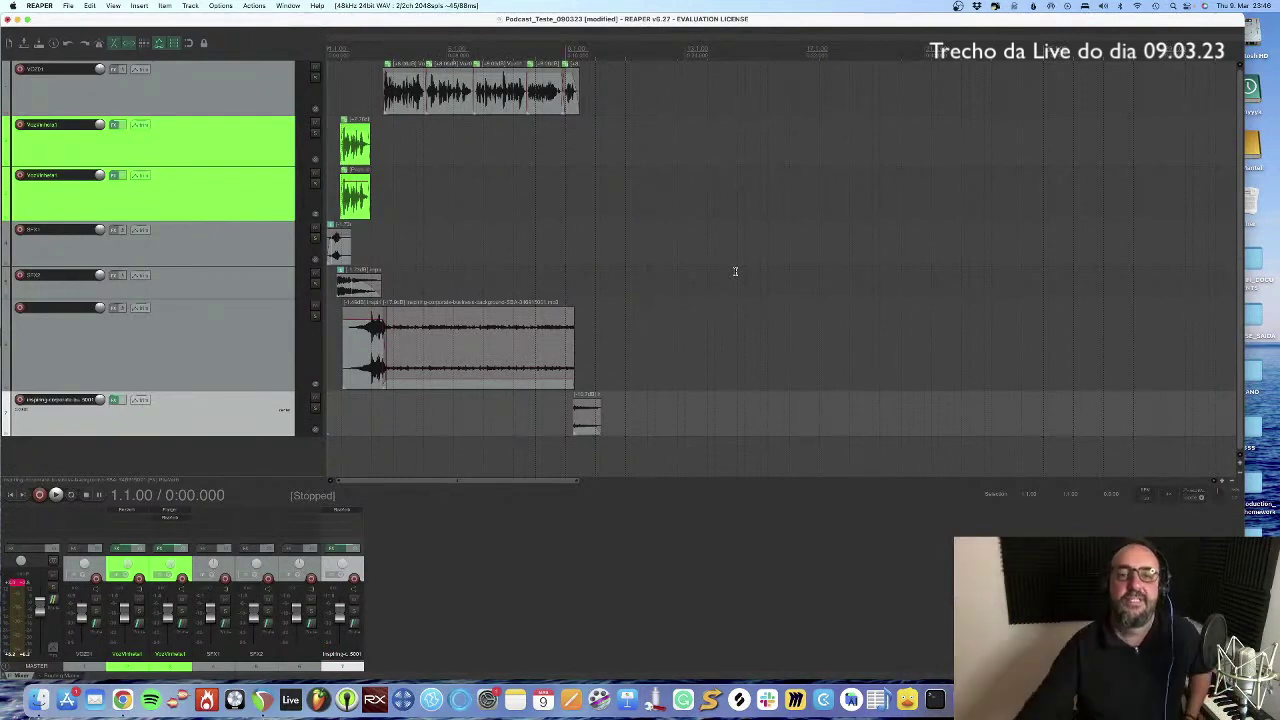
{"action": "scroll", "coordinate": [644, 398], "scroll_direction": "up", "scroll_amount": 3}
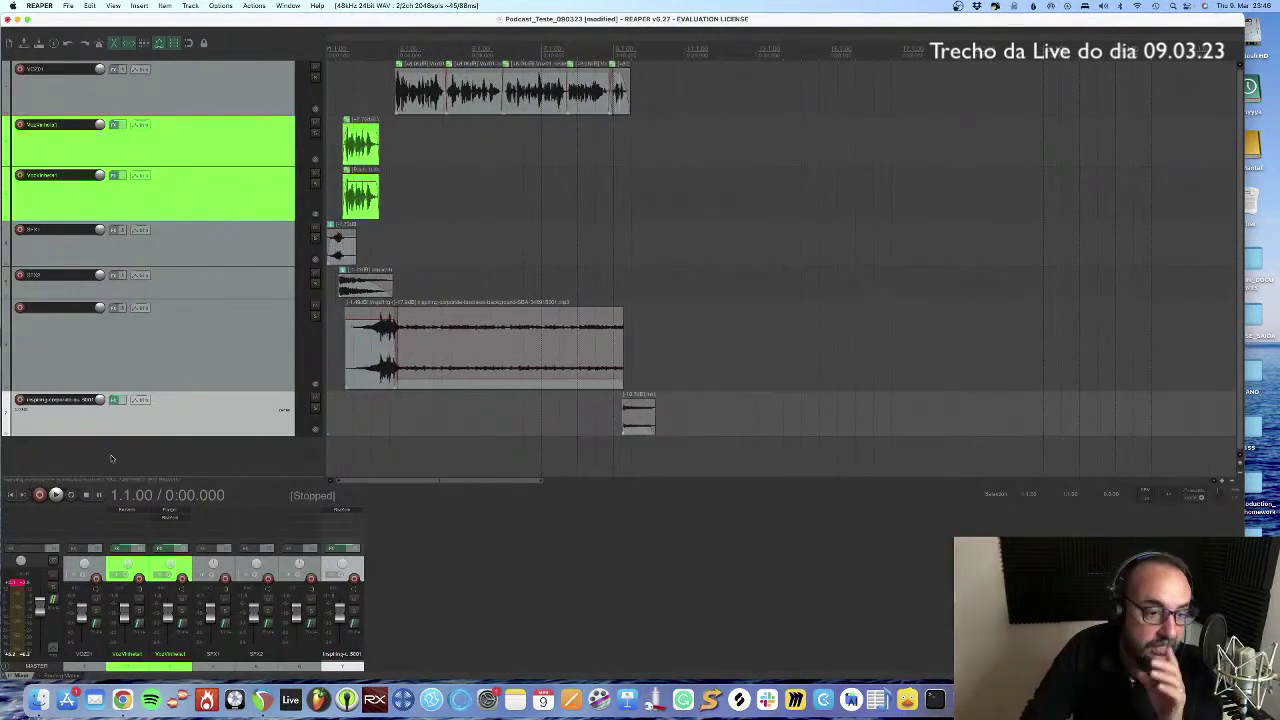